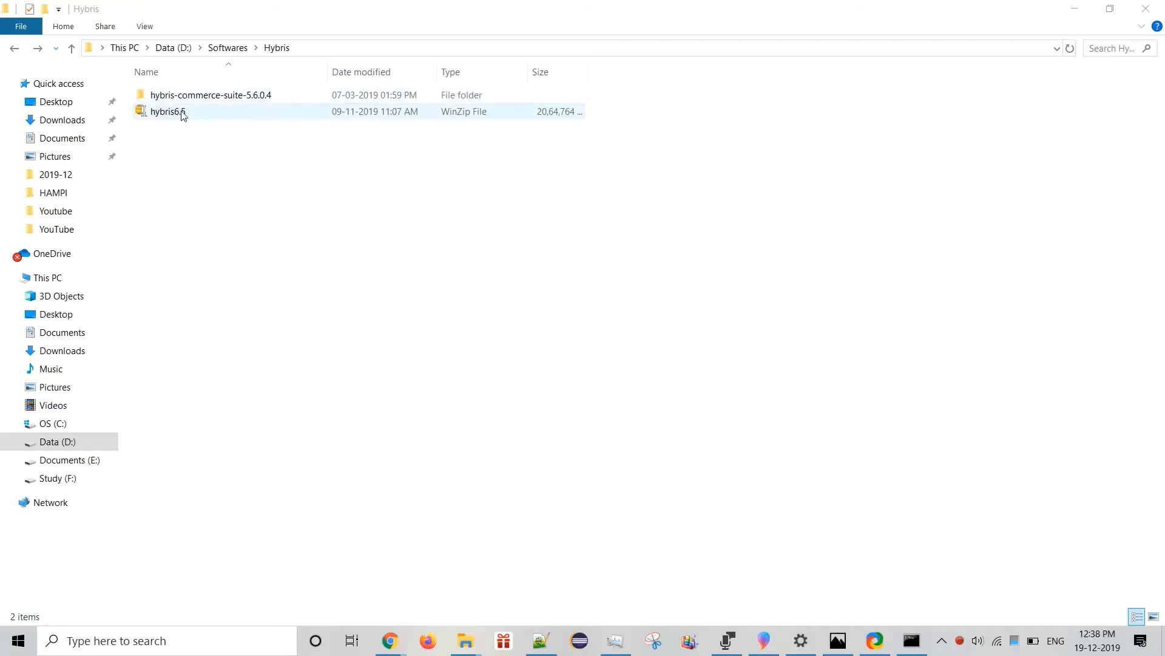
# Select the hybris6.5.zip archive in D:\Softwares\Hybris and bring up its extraction options.
pyautogui.click(182, 113)
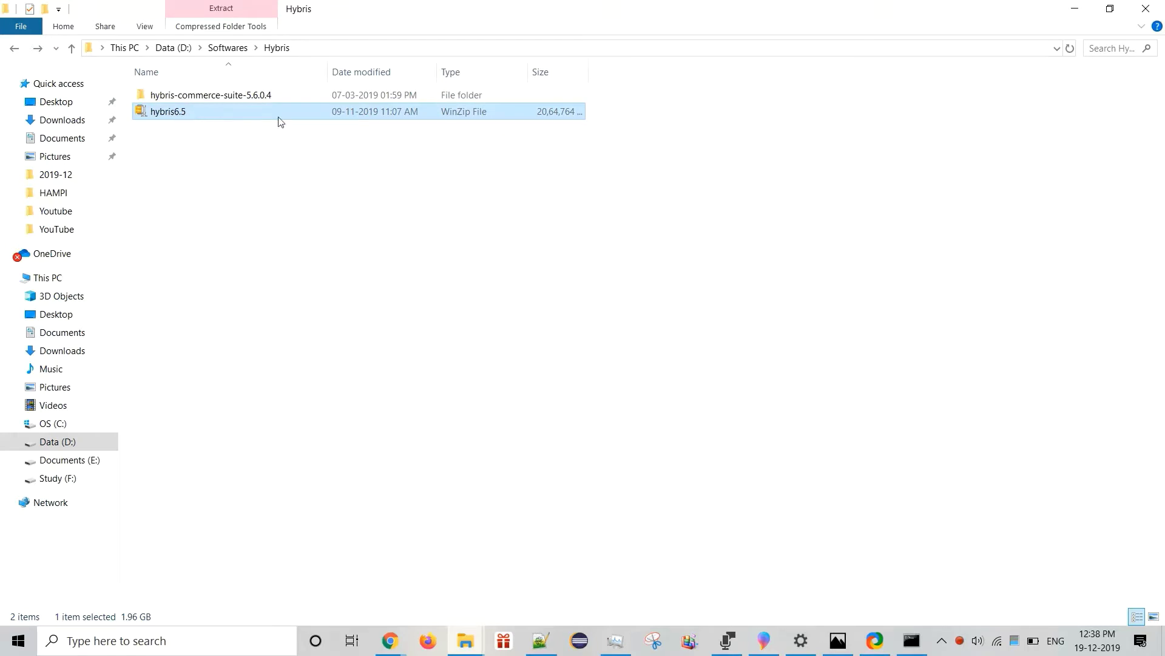
pyautogui.moveTo(239, 119)
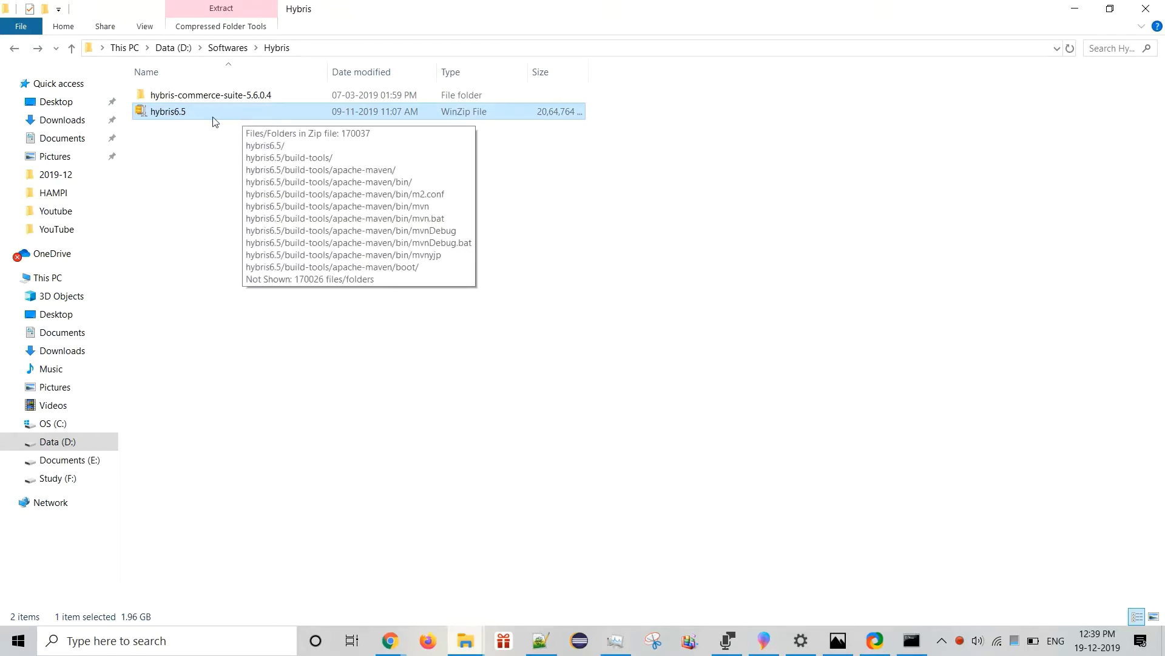
pyautogui.rightClick(212, 114)
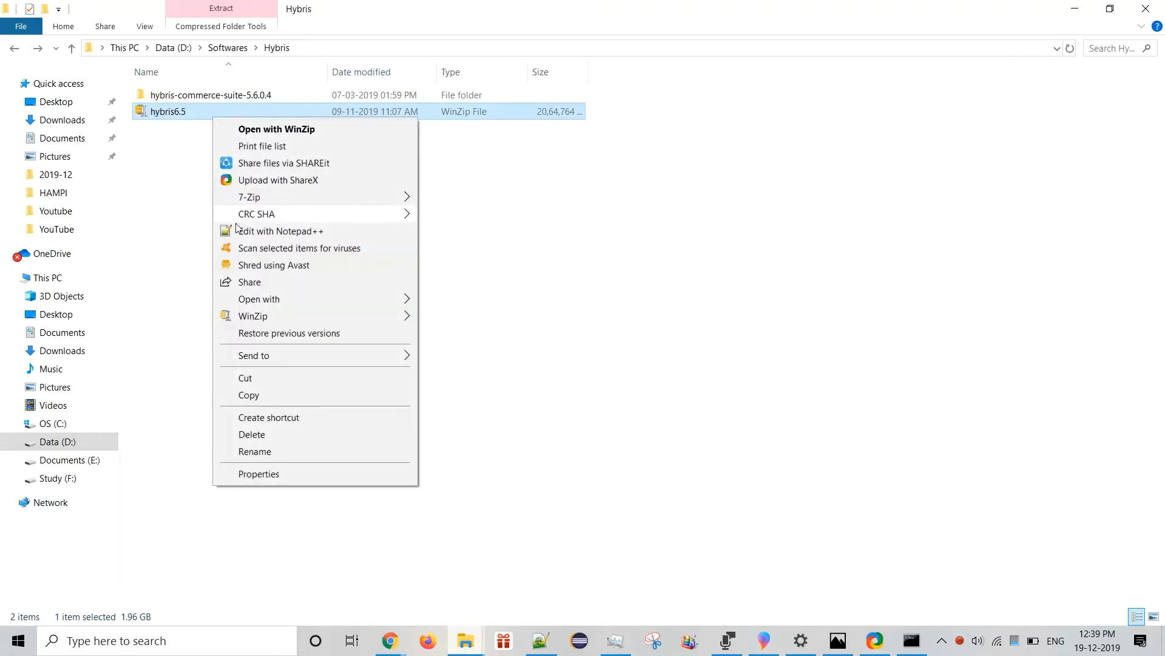
pyautogui.moveTo(275, 200)
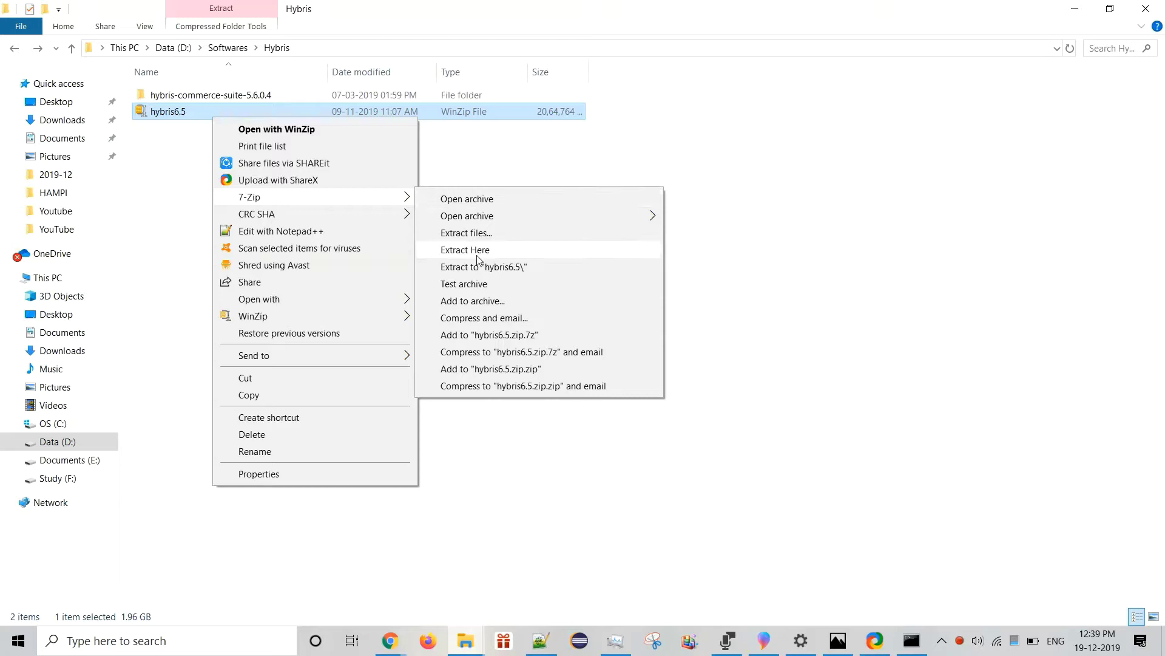
pyautogui.click(466, 233)
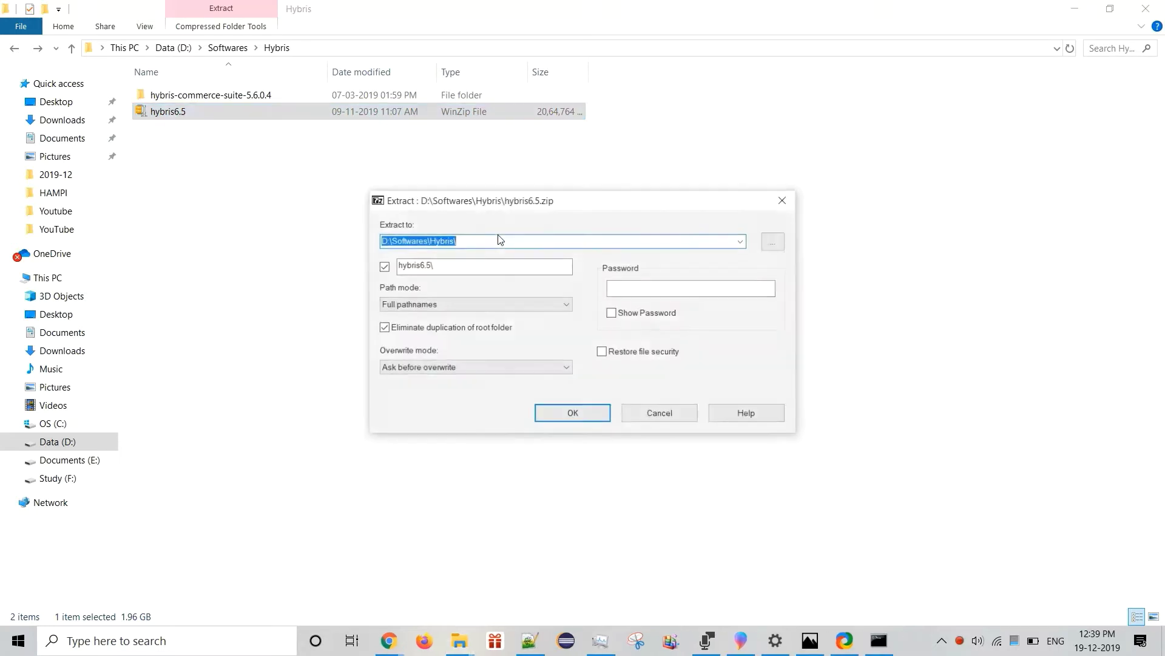
pyautogui.click(743, 242)
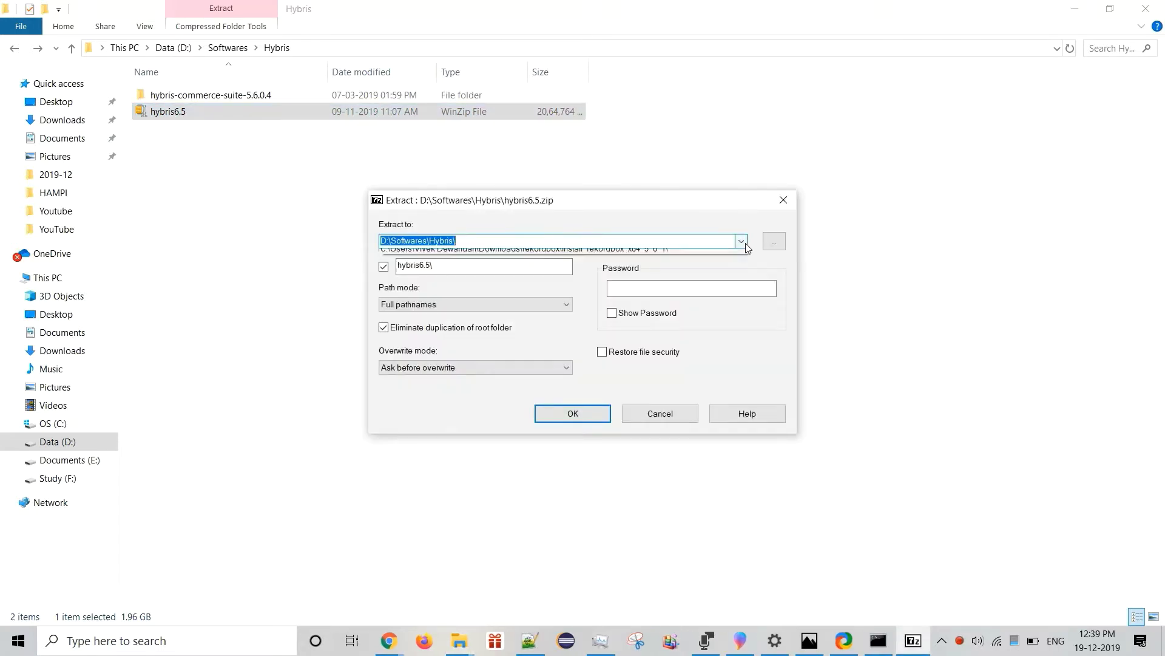
pyautogui.click(743, 242)
pyautogui.click(782, 243)
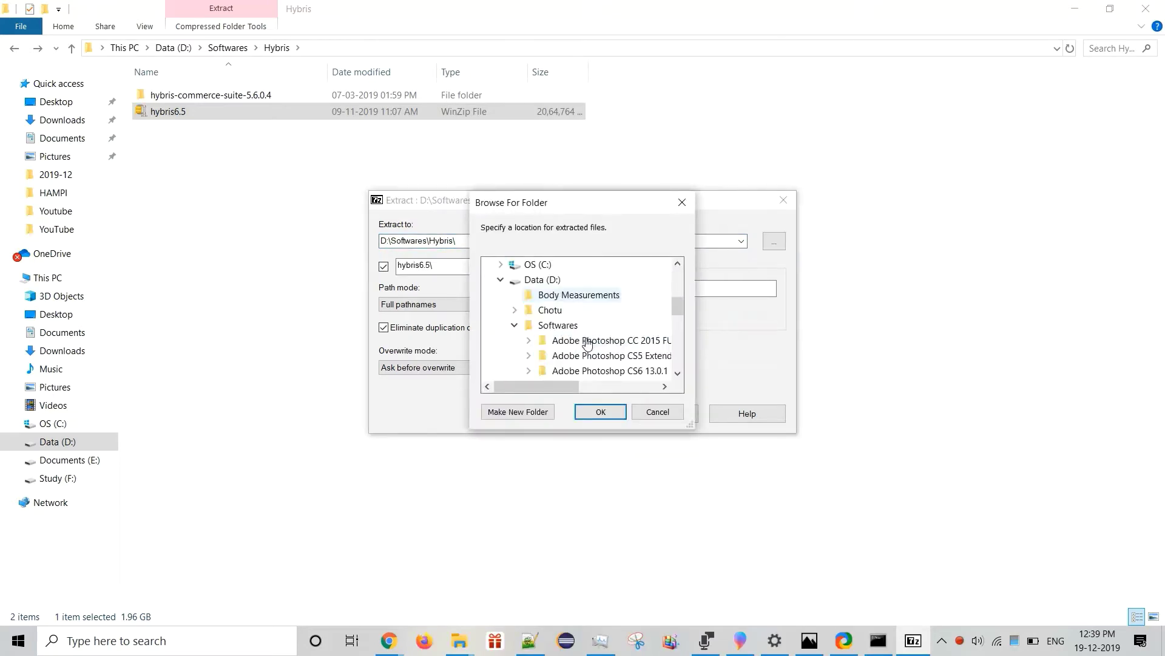
pyautogui.click(515, 325)
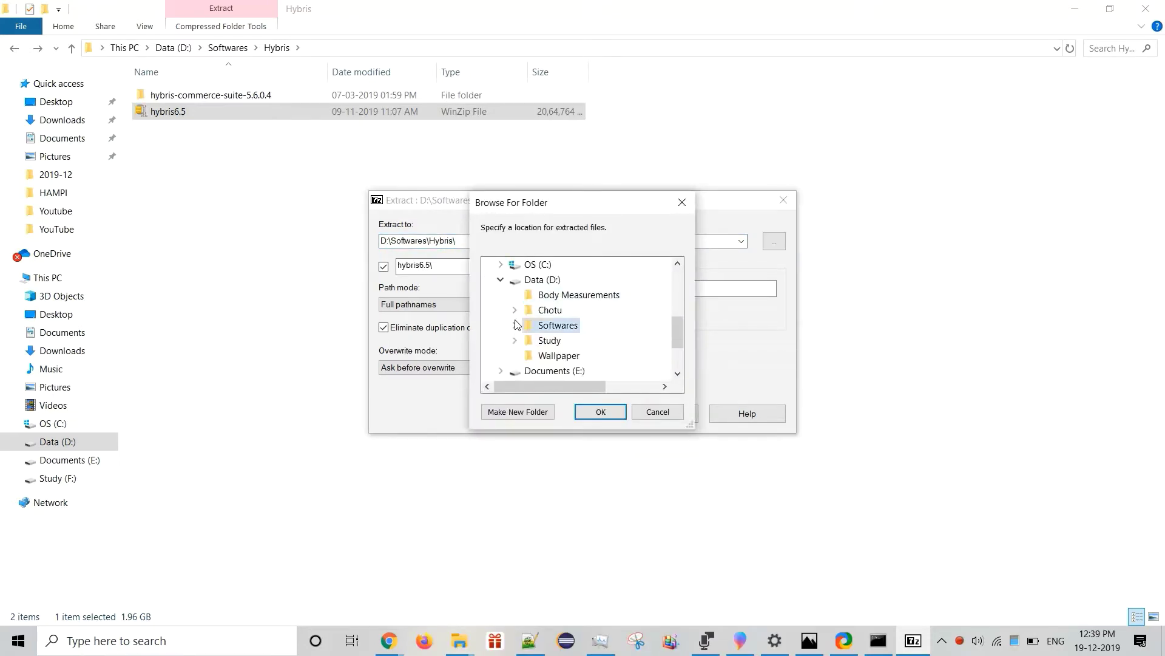
pyautogui.click(501, 280)
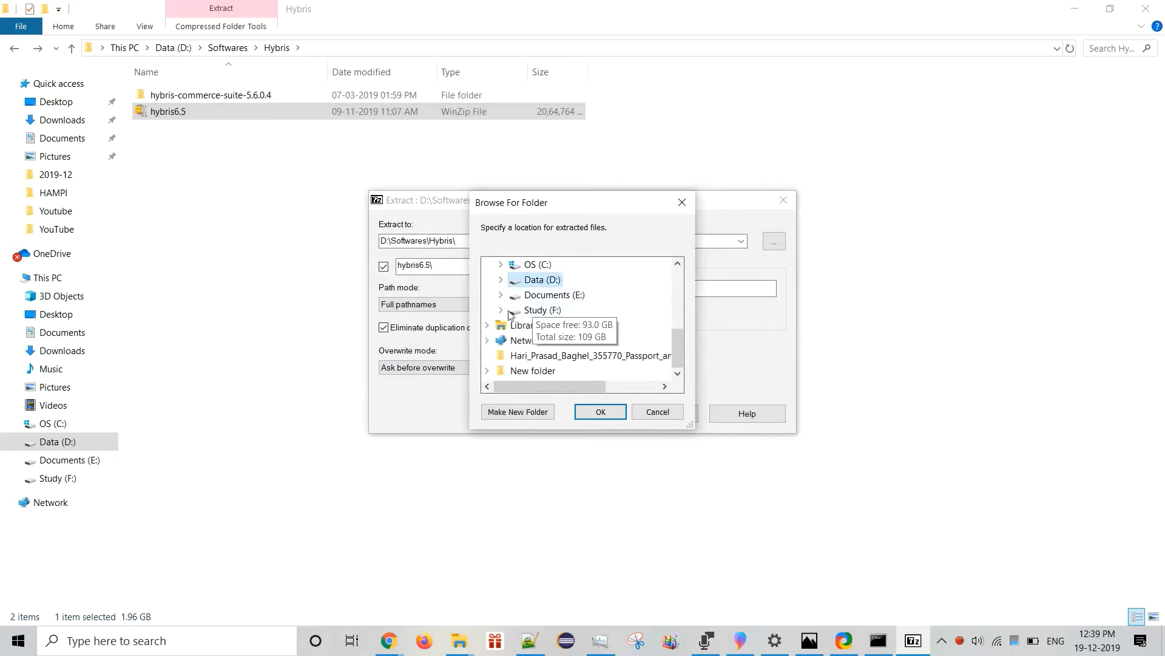
pyautogui.doubleClick(521, 312)
pyautogui.scroll(-2, 534, 316)
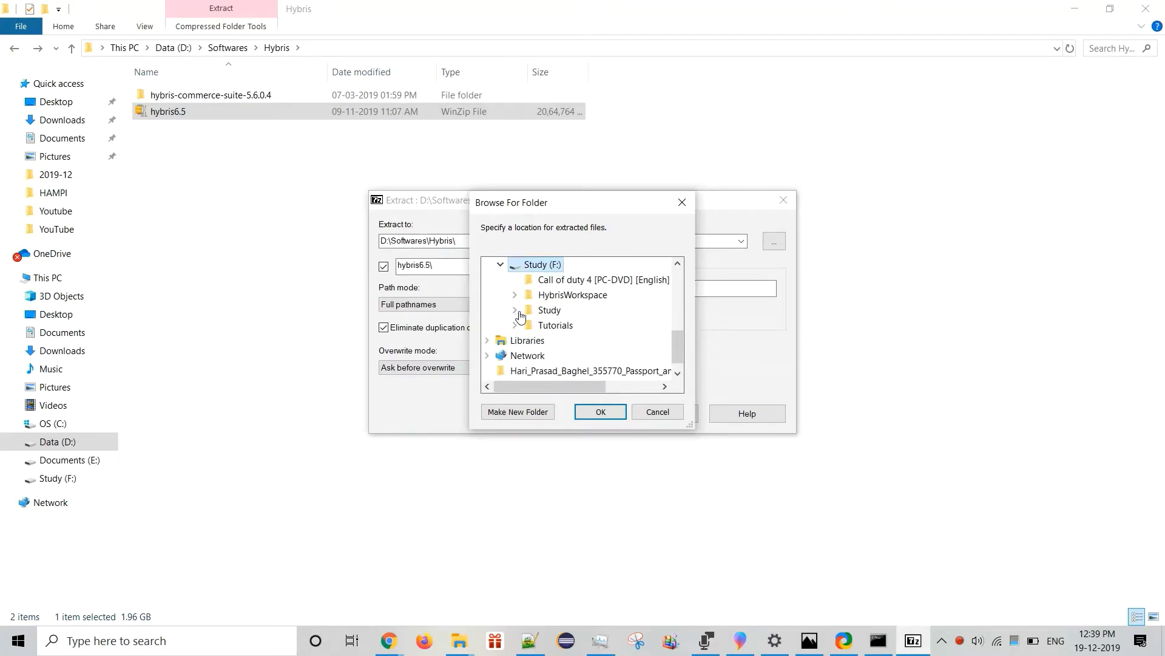
pyautogui.doubleClick(547, 311)
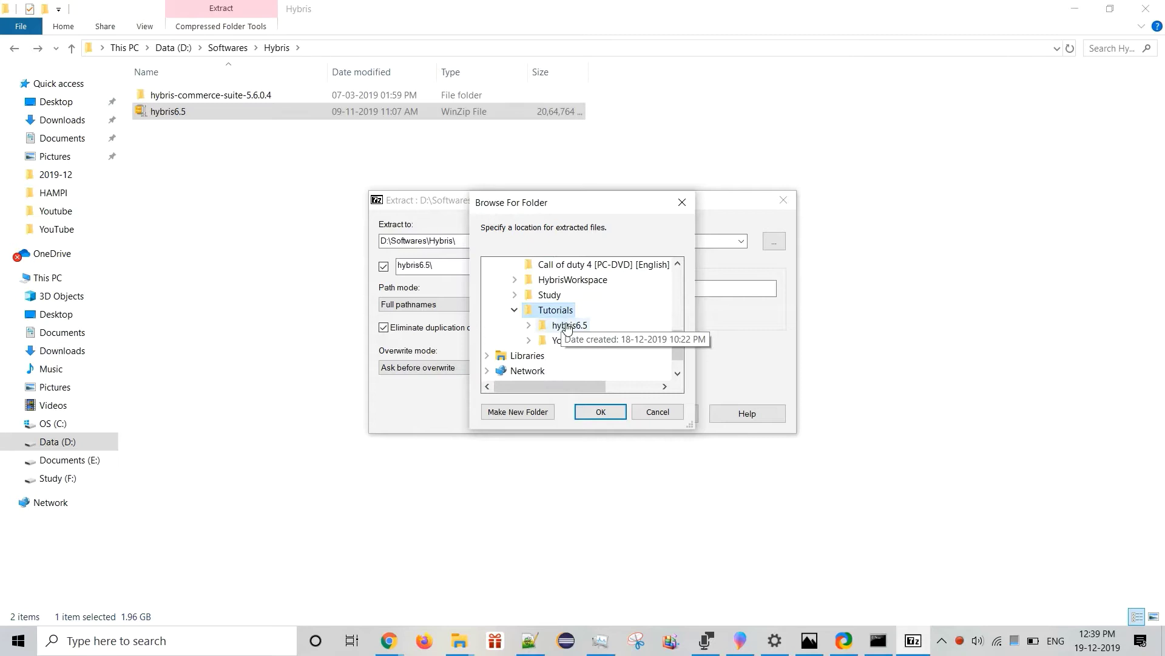
pyautogui.doubleClick(568, 327)
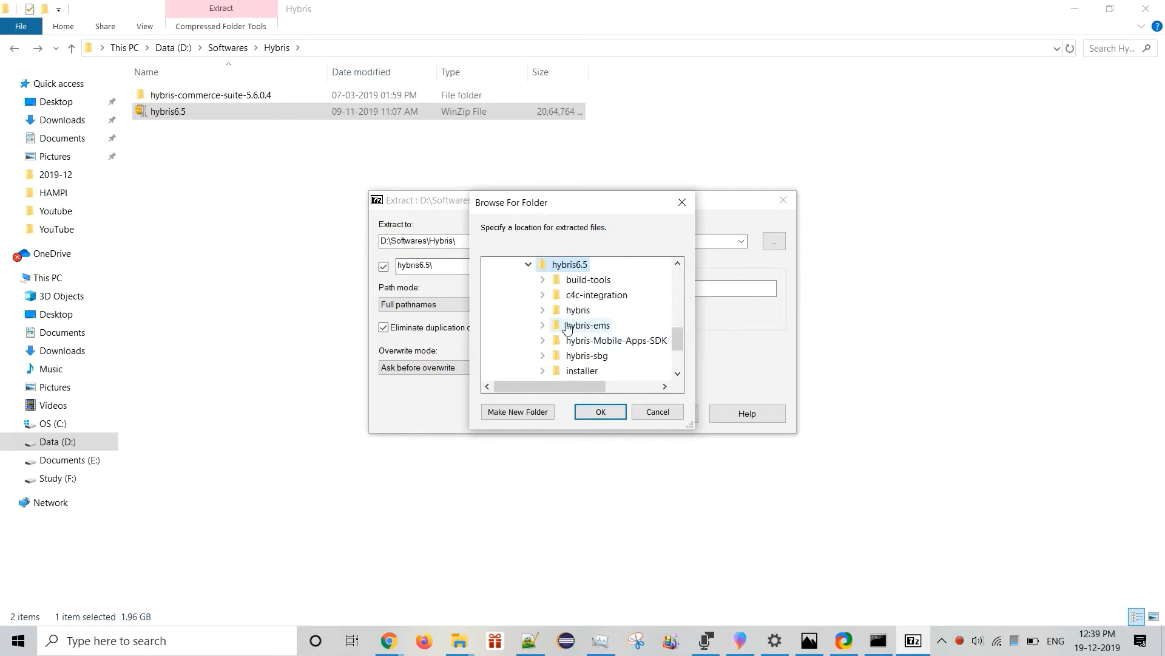
pyautogui.click(601, 413)
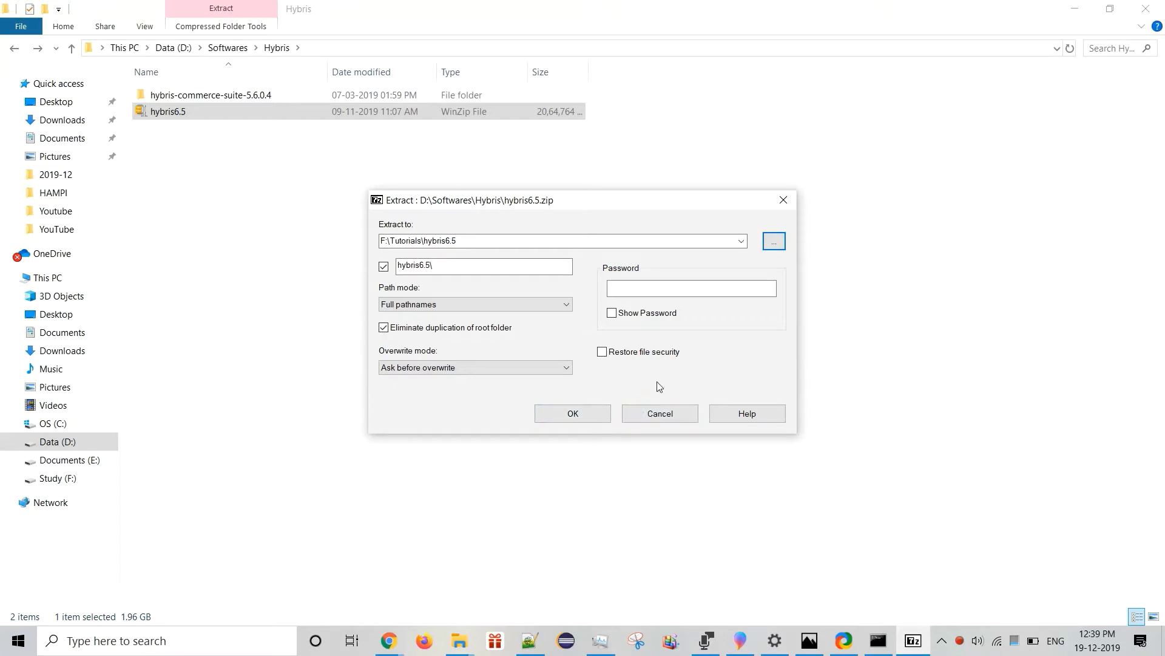
# Cancel the stray extraction, refresh the folder, reselect hybris6.5.zip and check 7-Zip's progress.
pyautogui.click(664, 415)
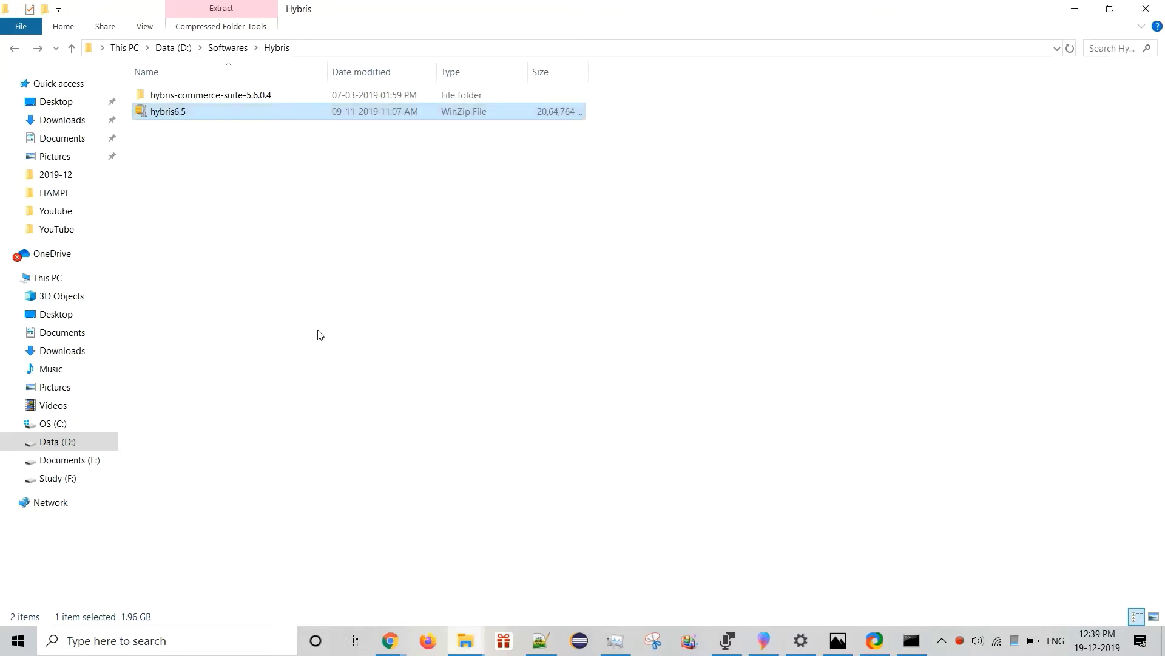
pyautogui.rightClick(205, 166)
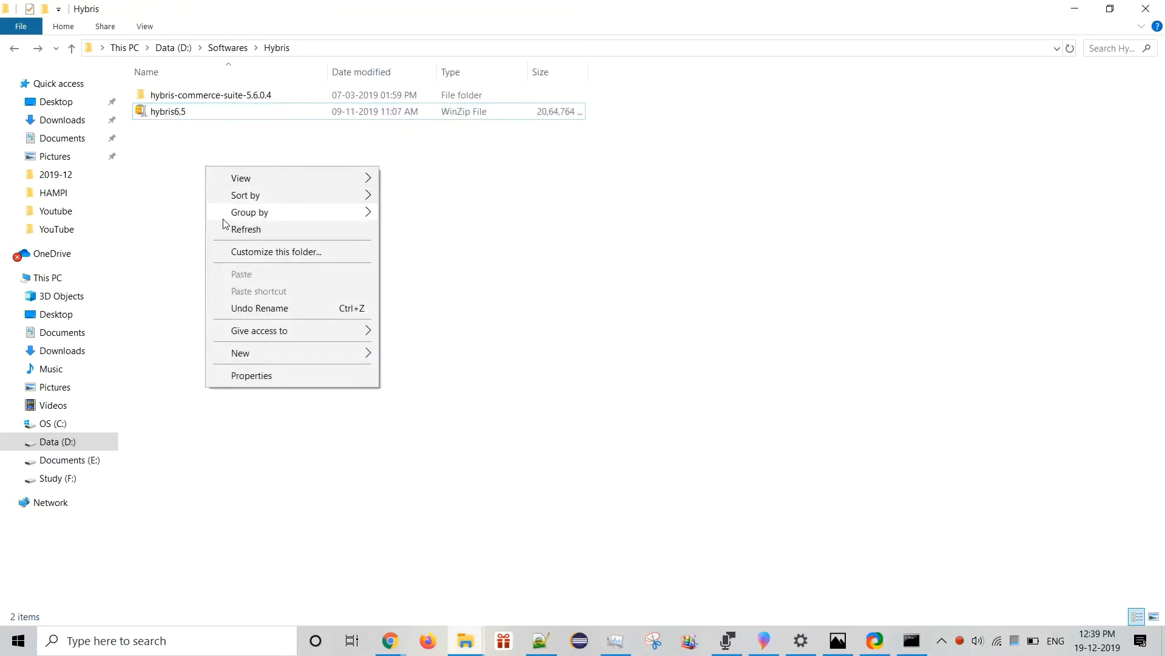
pyautogui.click(223, 233)
pyautogui.click(192, 118)
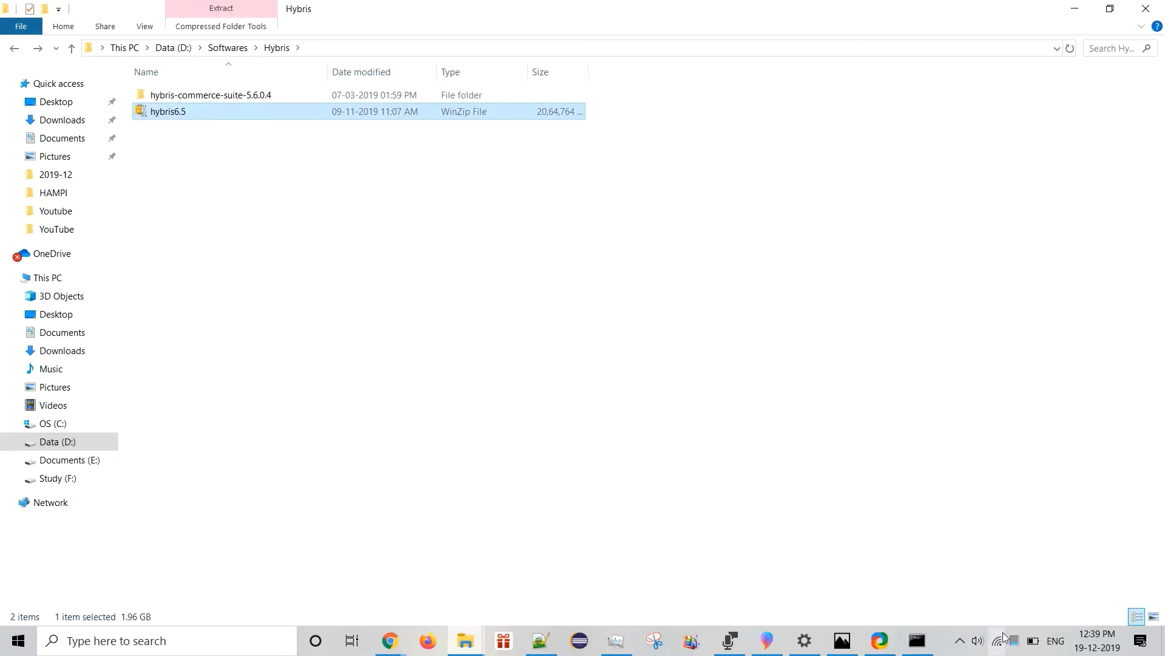
pyautogui.click(965, 647)
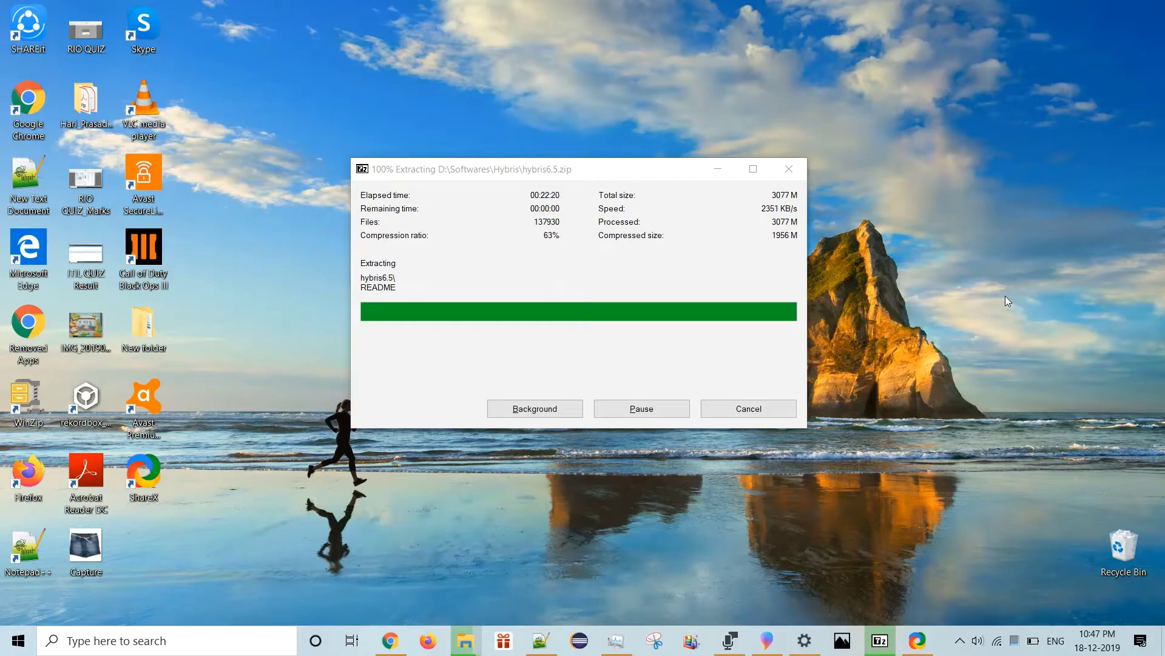
# Bring the extracted hybris6.5 folder window forward and refresh its listing.
pyautogui.click(466, 640)
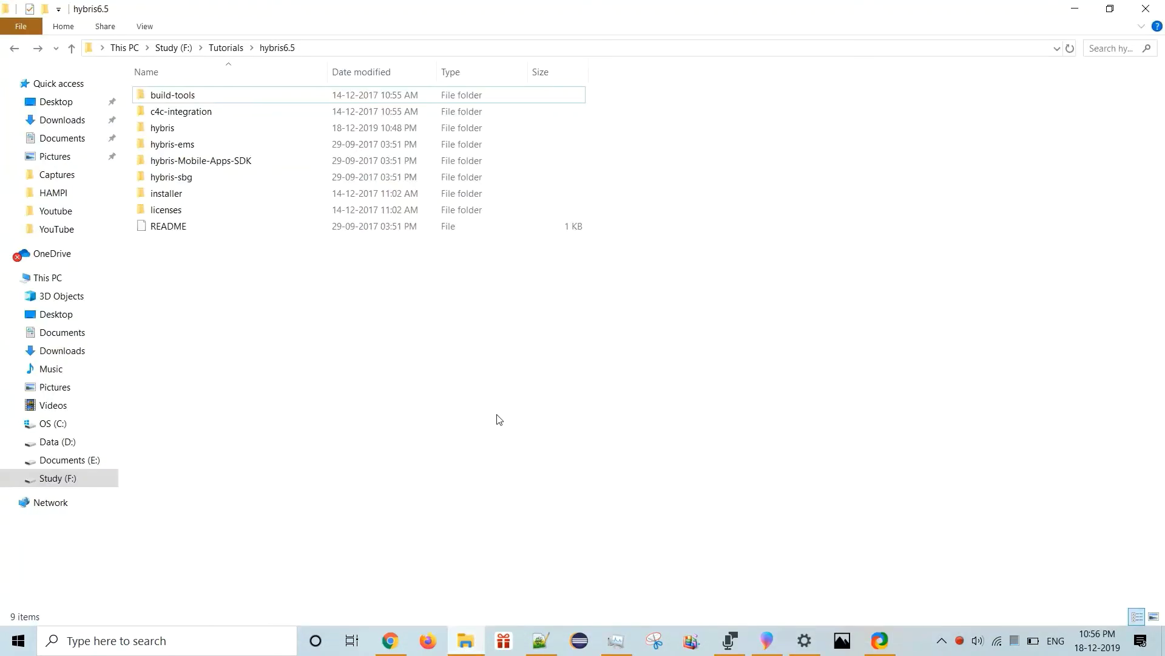
pyautogui.rightClick(453, 419)
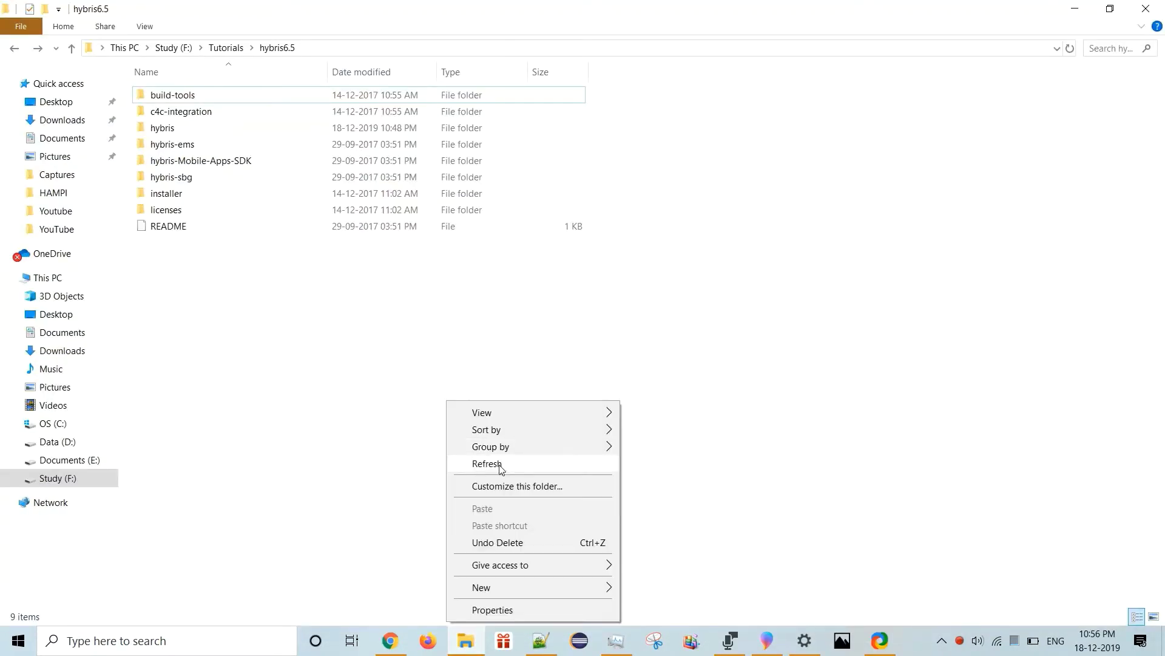
pyautogui.click(486, 463)
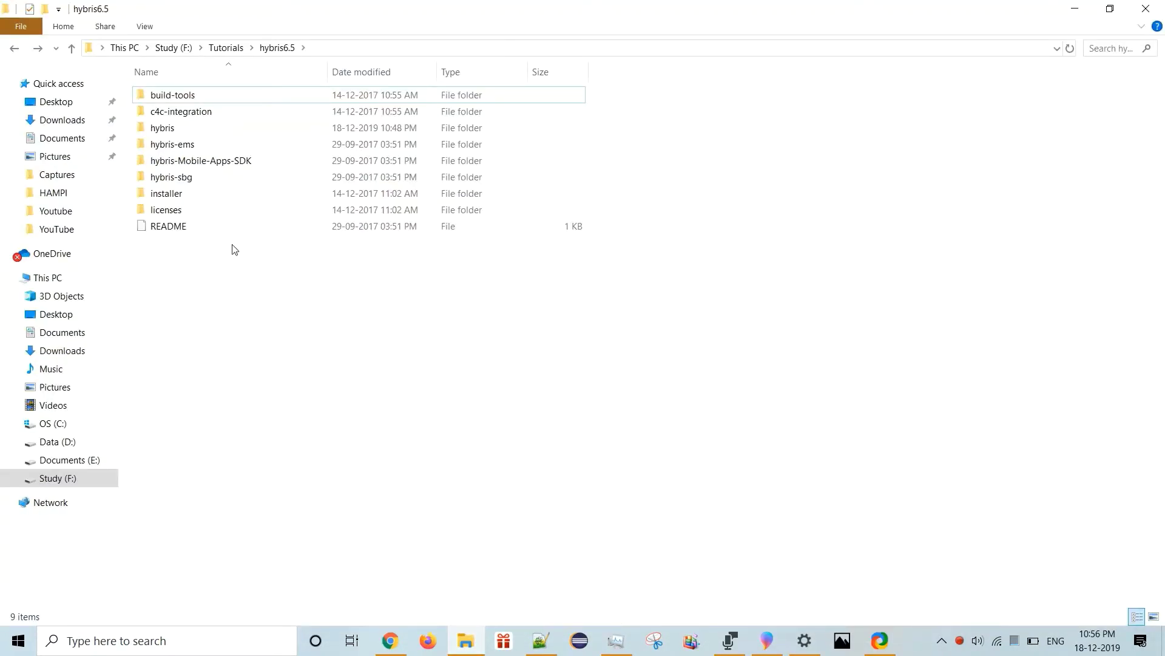
# Open the installer folder and launch cmd there from the address bar.
pyautogui.doubleClick(190, 194)
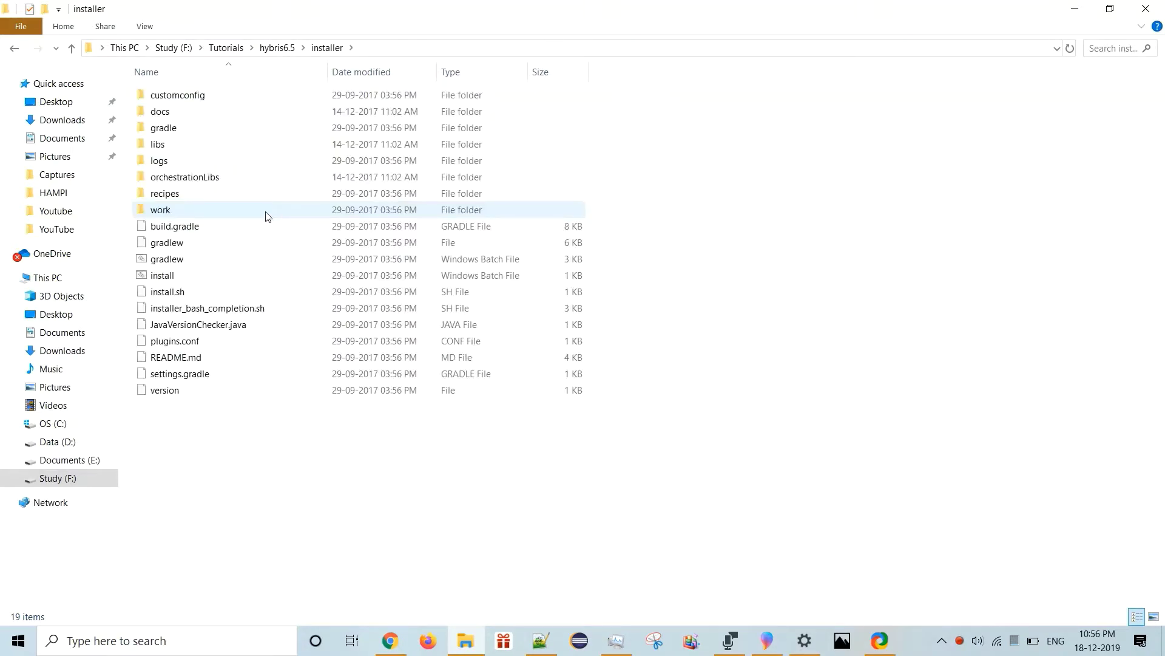
pyautogui.click(410, 49)
pyautogui.write('cmd')
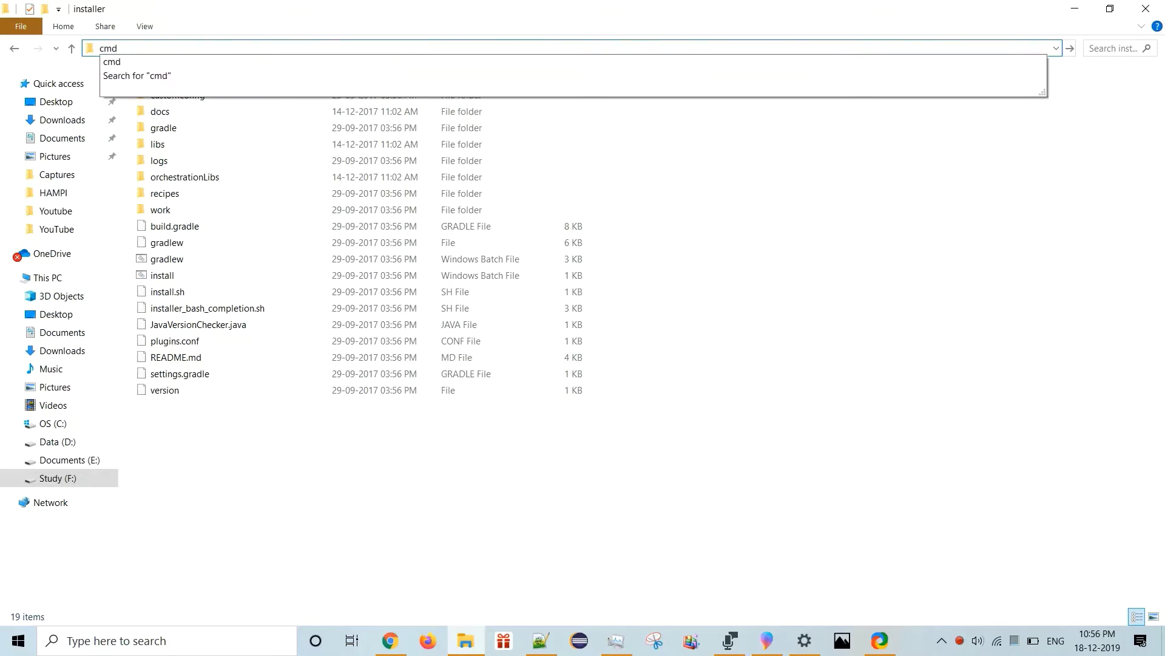
pyautogui.press('Return')
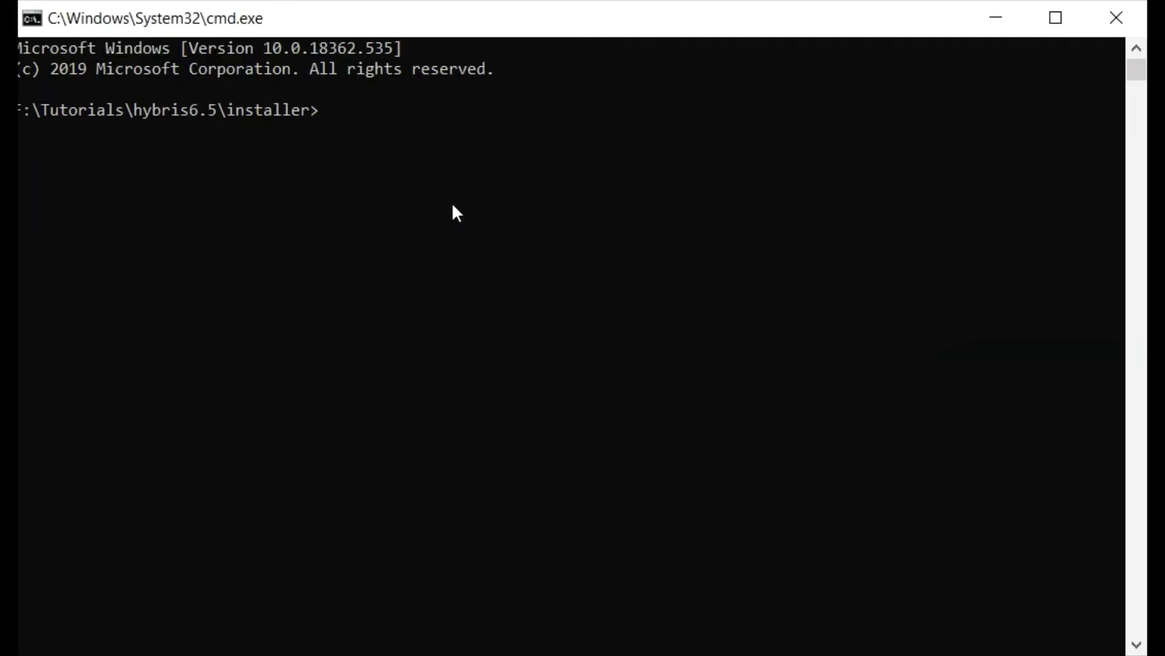
# Run install.bat -r b2c_acc_plus from the installer folder until BUILD SUCCESSFUL.
pyautogui.write('install.bat -r b2c_acc_plus')
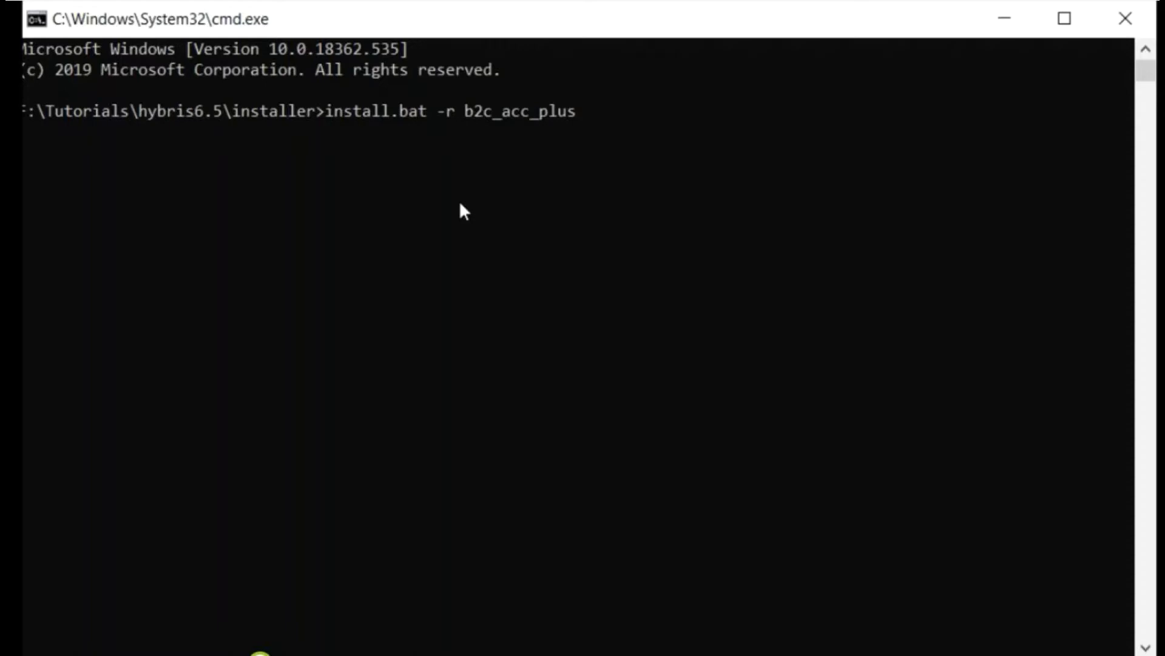
pyautogui.press('Return')
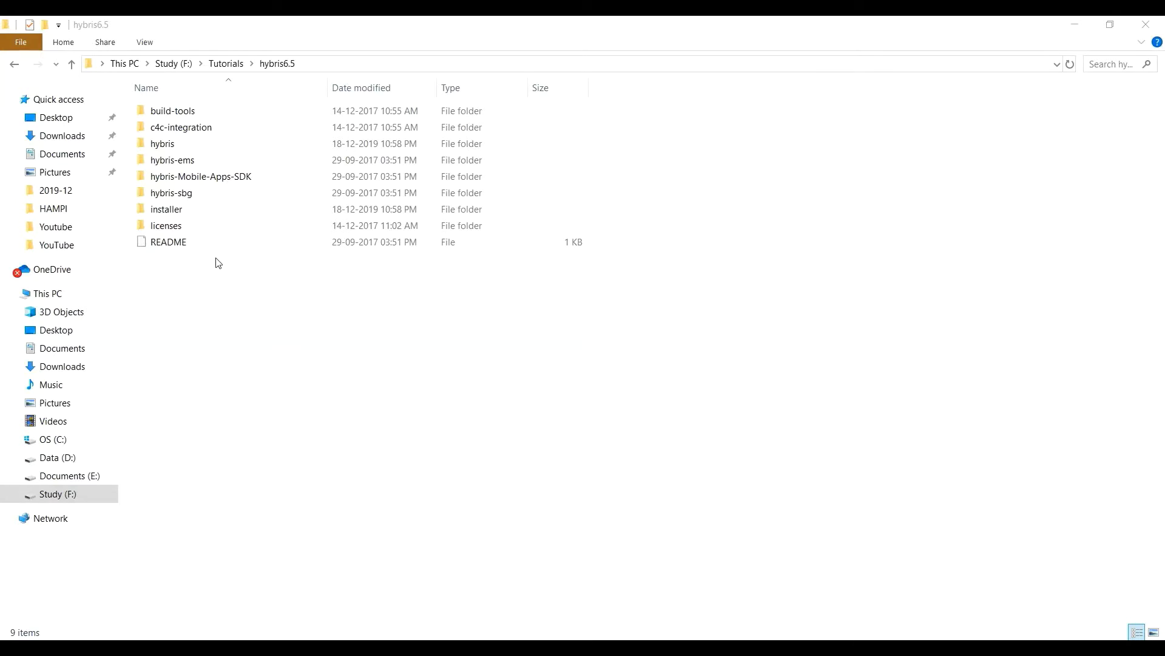
# Open the hybris folder, refresh its listing and go into the config folder.
pyautogui.click(176, 149)
pyautogui.doubleClick(176, 149)
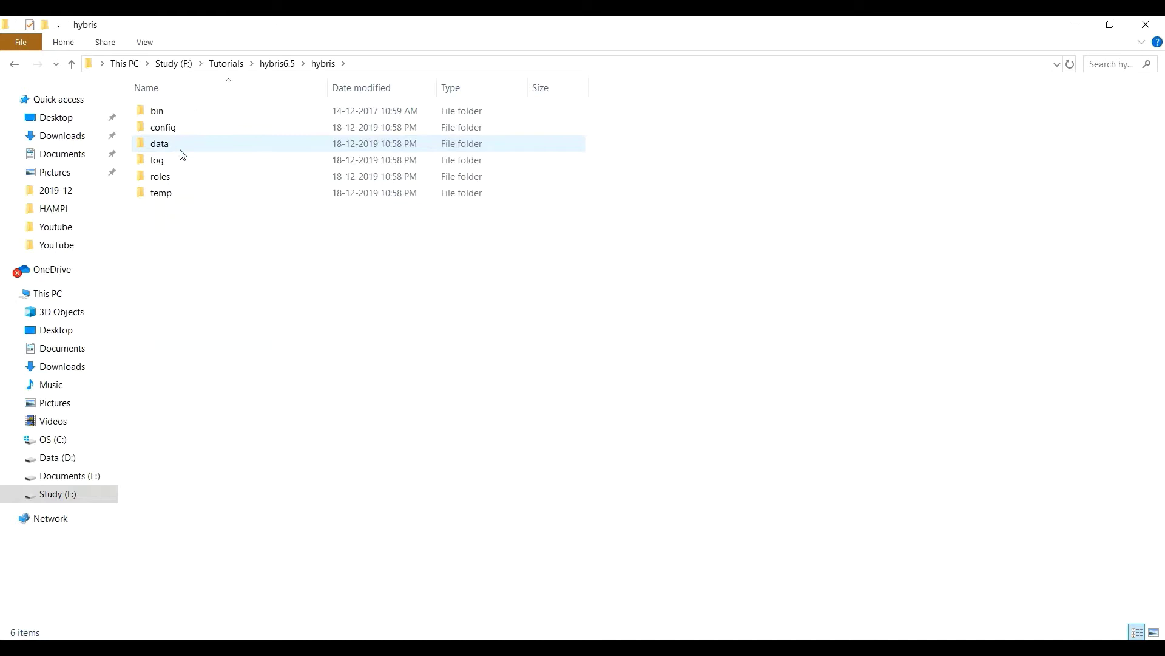
pyautogui.moveTo(182, 246); pyautogui.dragTo(163, 125)
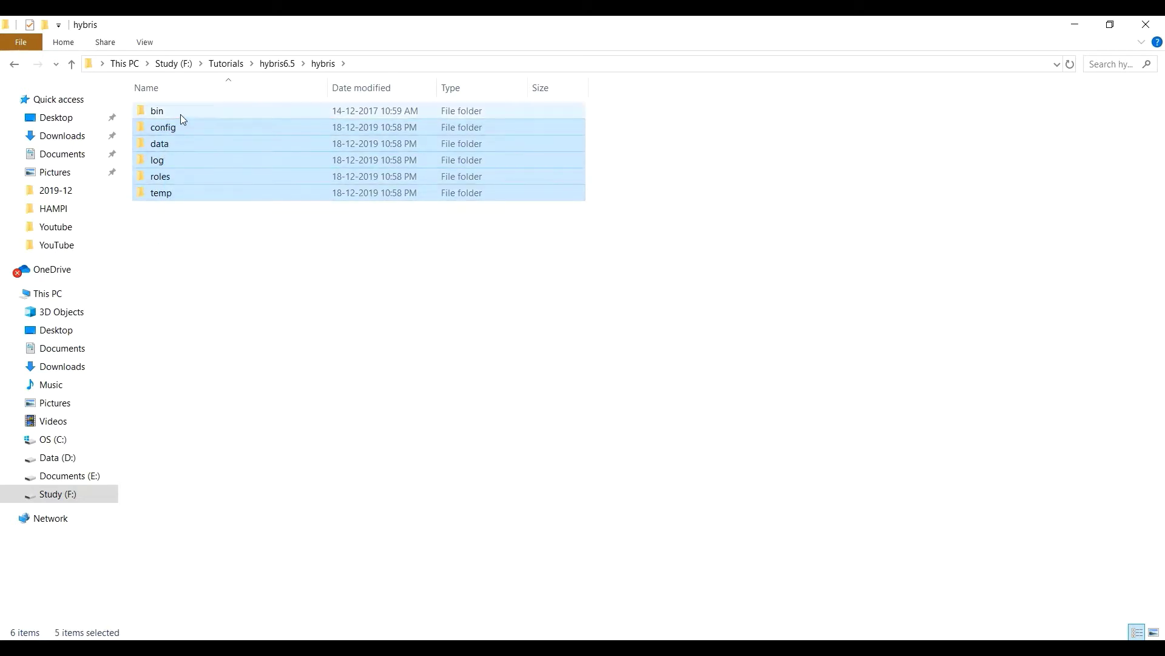
pyautogui.rightClick(232, 304)
pyautogui.click(260, 366)
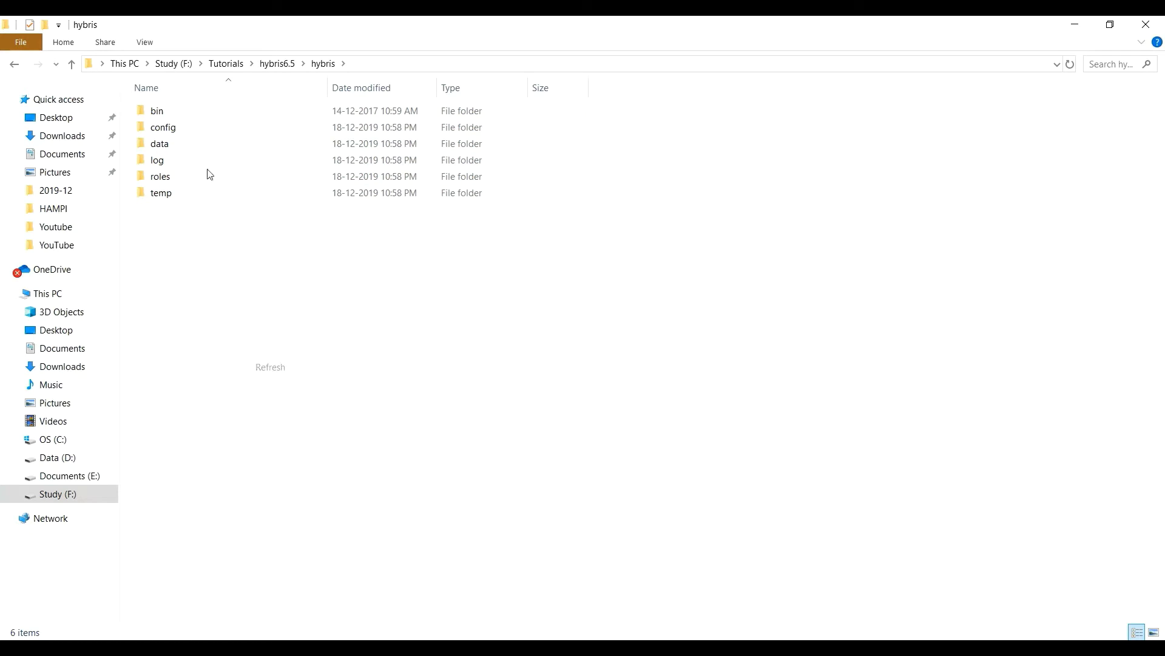
pyautogui.doubleClick(176, 128)
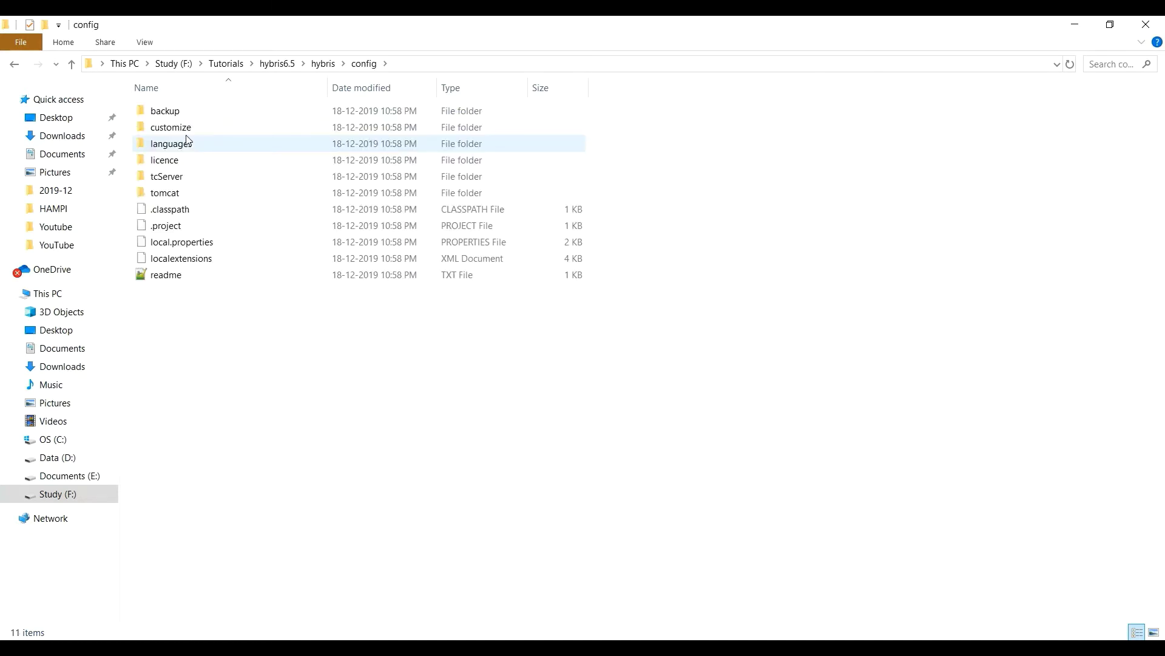
# Open localextensions.xml with Notepad++ after closing the browser window it launched.
pyautogui.click(186, 262)
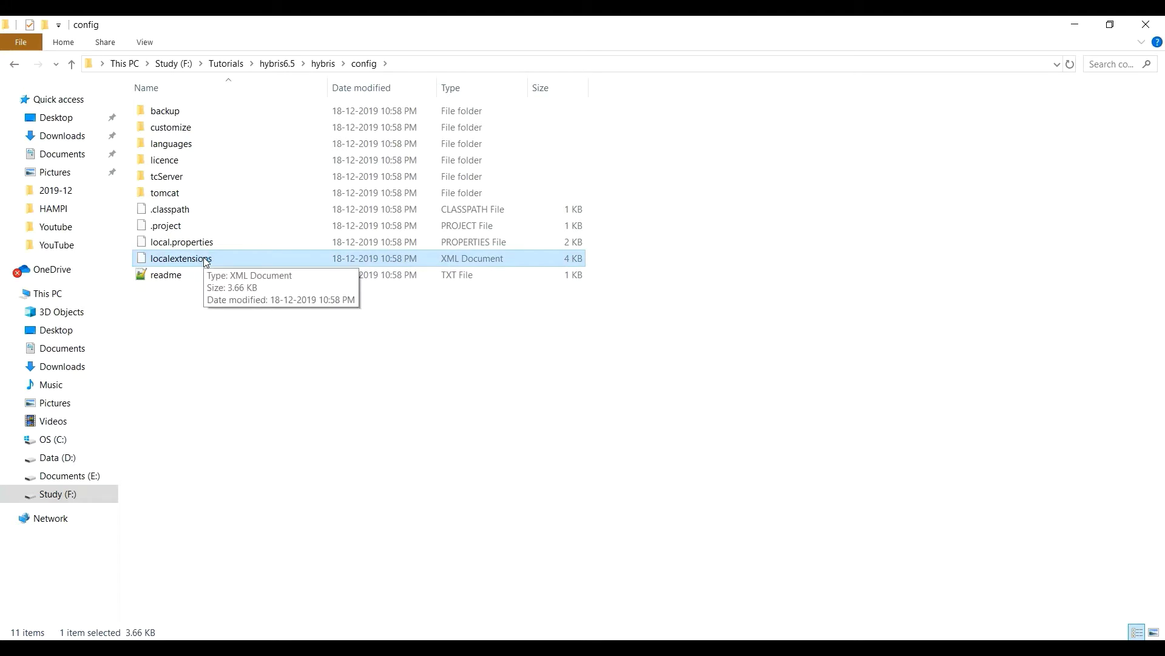
pyautogui.doubleClick(182, 259)
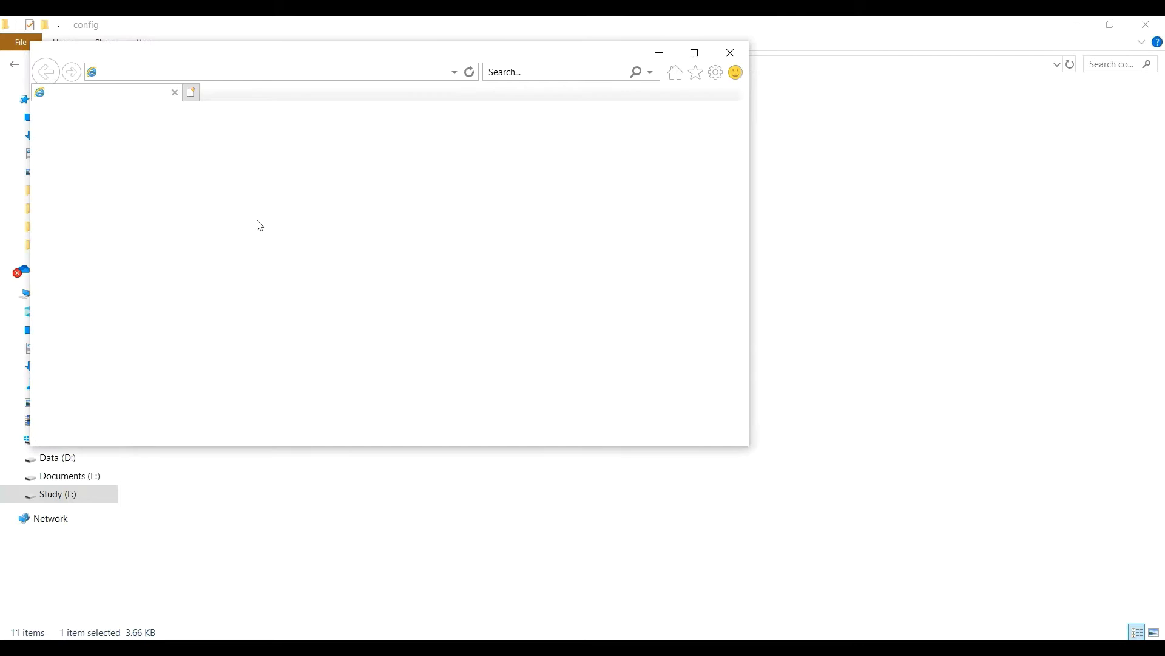
pyautogui.click(730, 53)
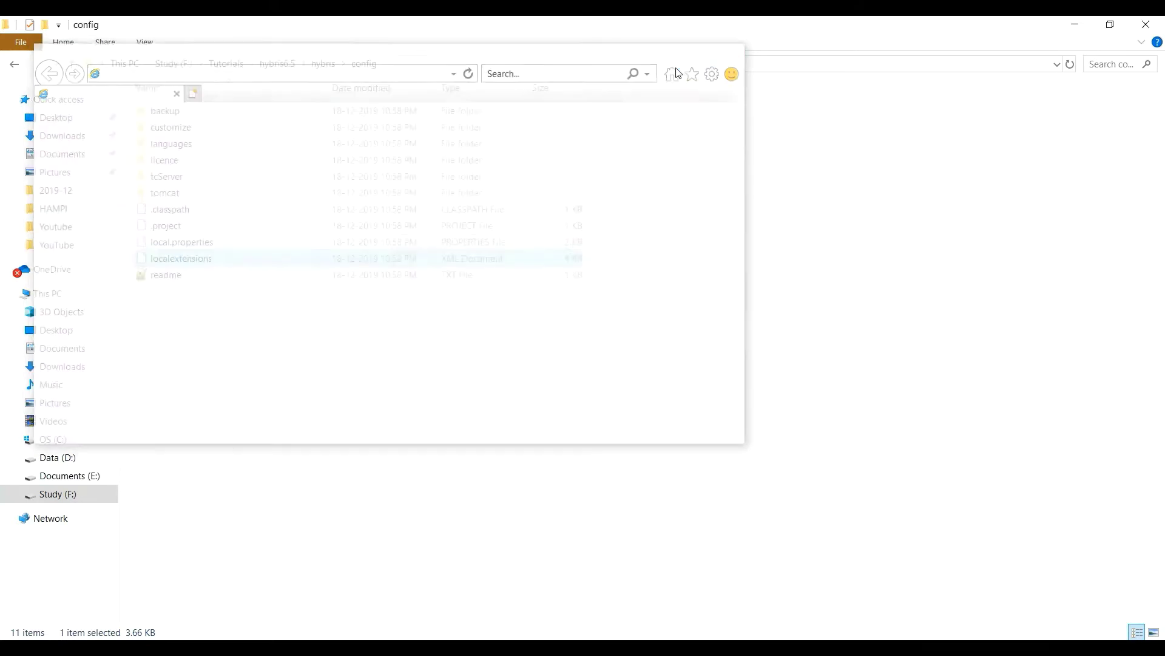
pyautogui.rightClick(208, 270)
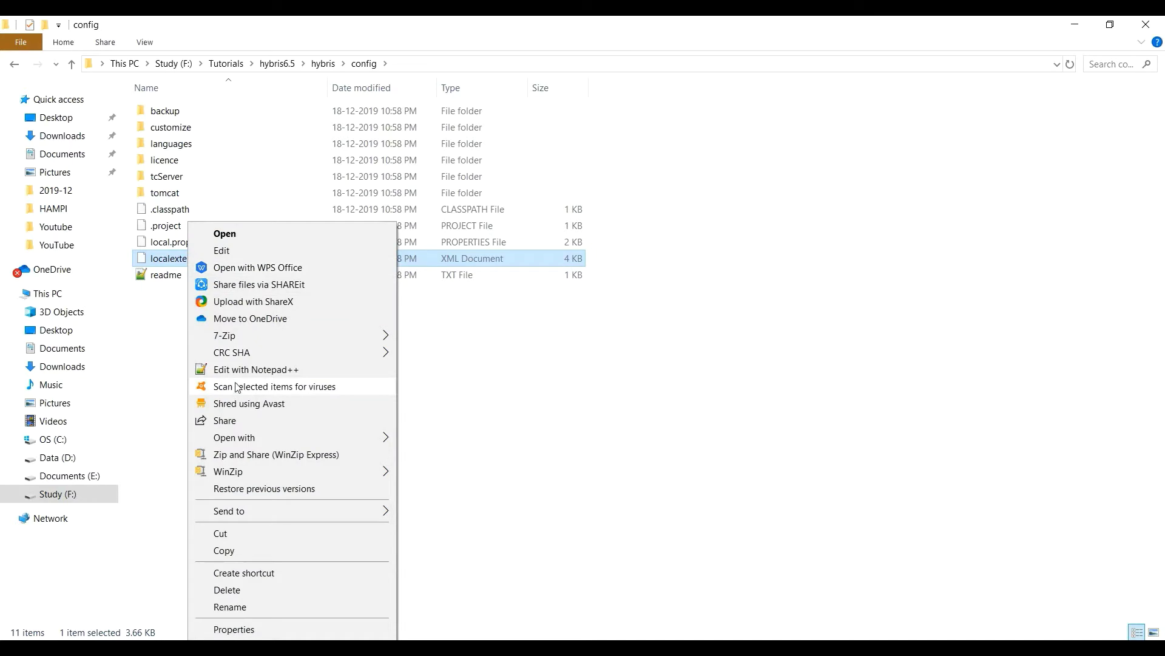
pyautogui.click(257, 370)
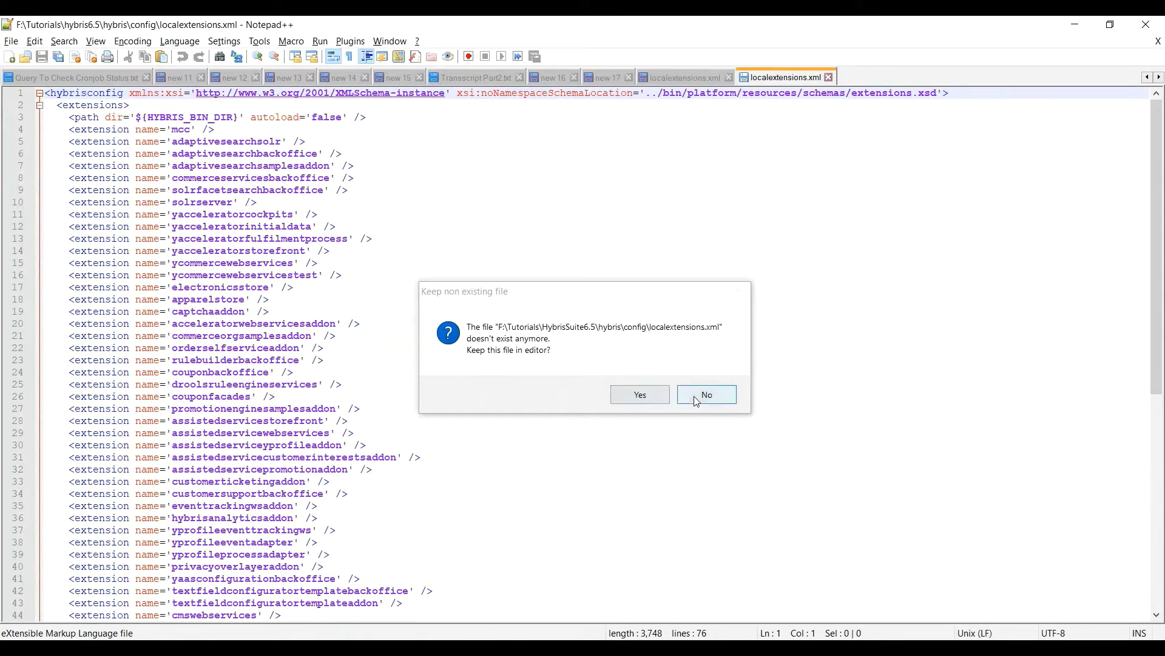
# Decline the missing-file prompt and delete the six yaccelerator and ycommerce extension lines 11–16.
pyautogui.click(706, 394)
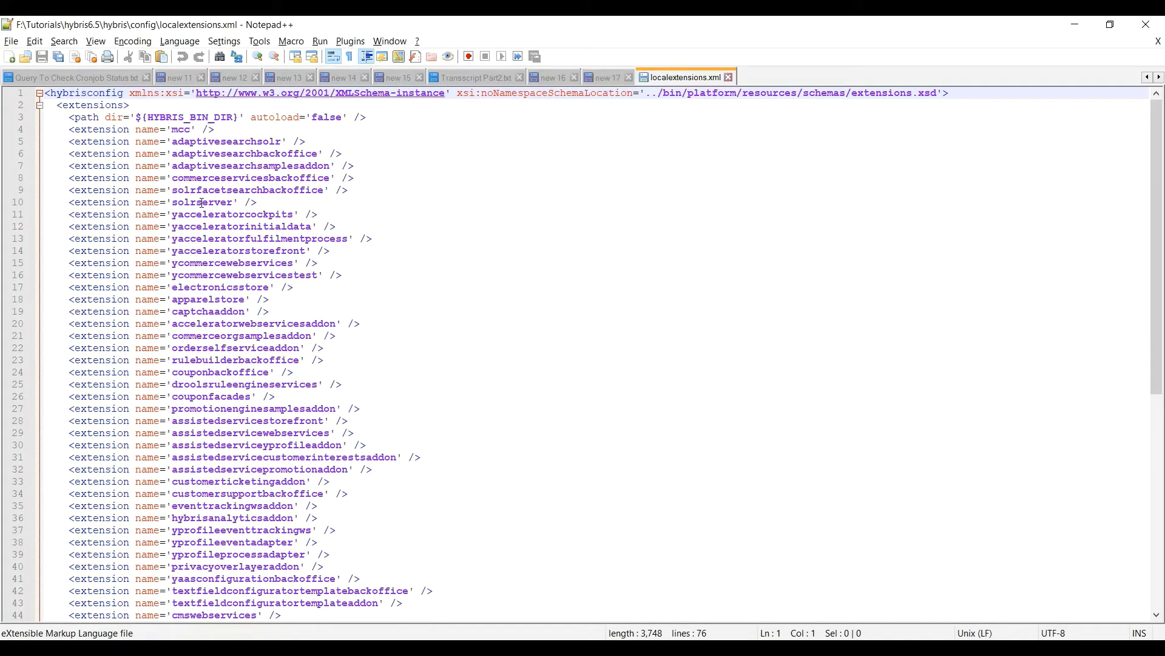
pyautogui.moveTo(70, 217); pyautogui.dragTo(360, 272)
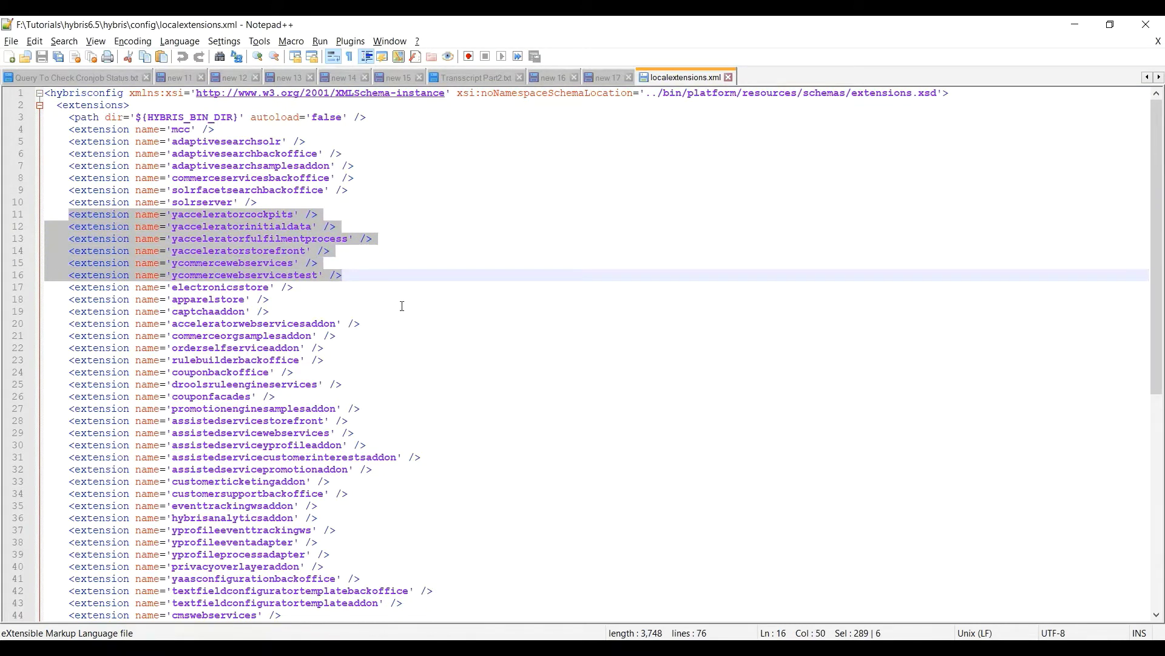
pyautogui.press('Delete')
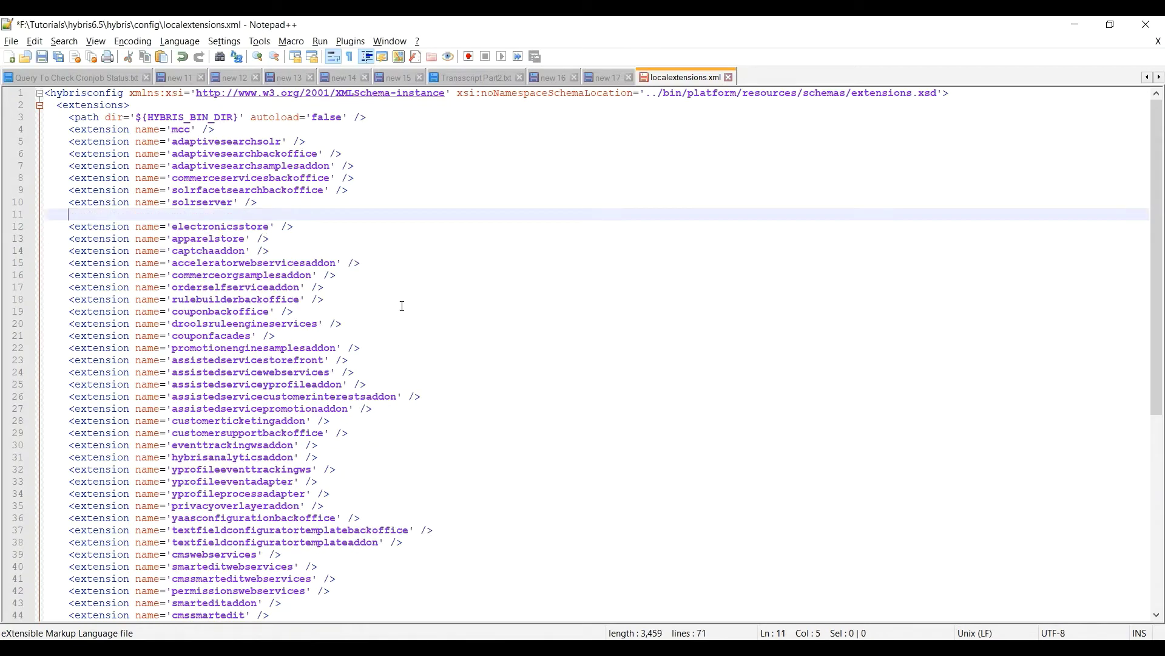
pyautogui.scroll(-9, 402, 306)
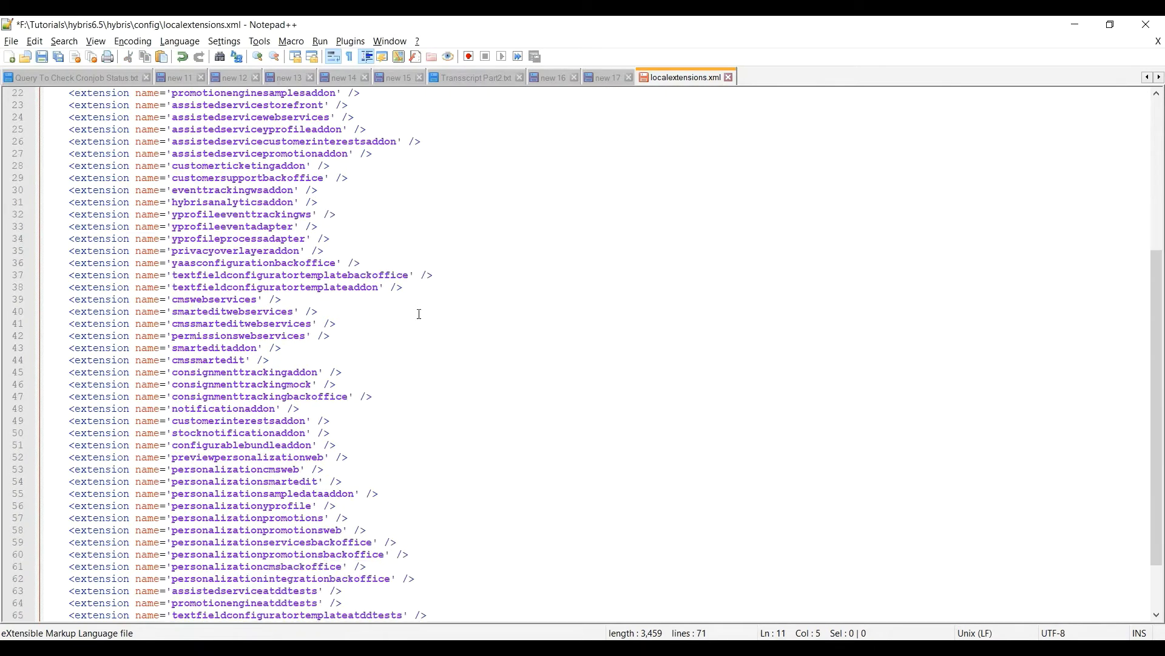
pyautogui.scroll(9, 328, 459)
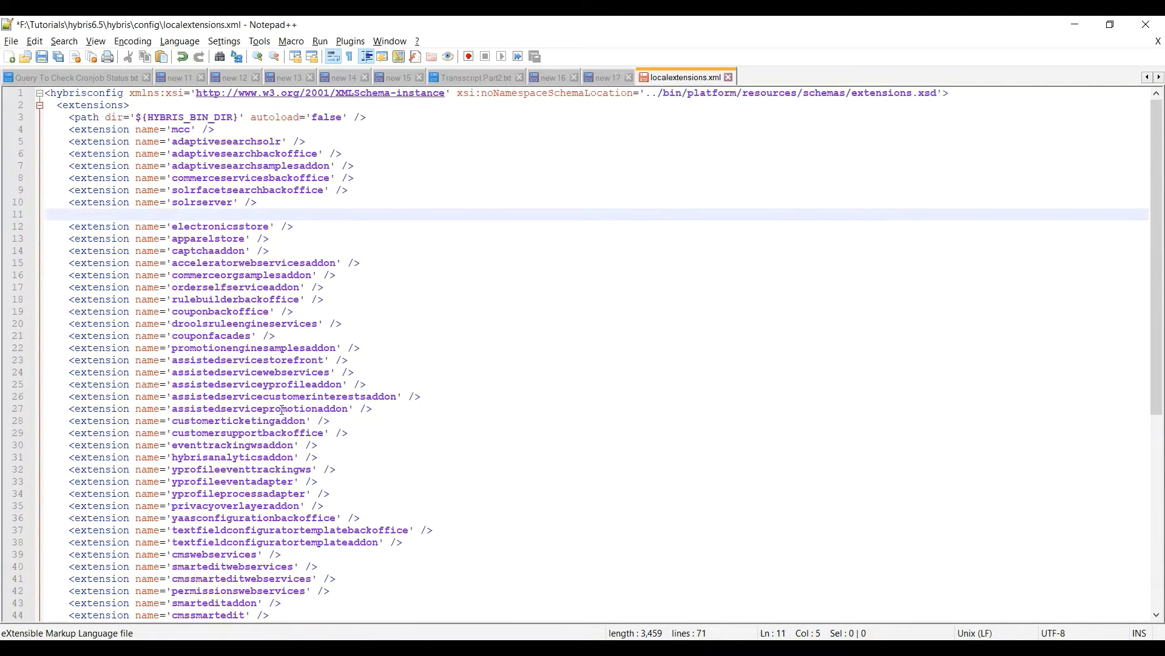
pyautogui.click(549, 274)
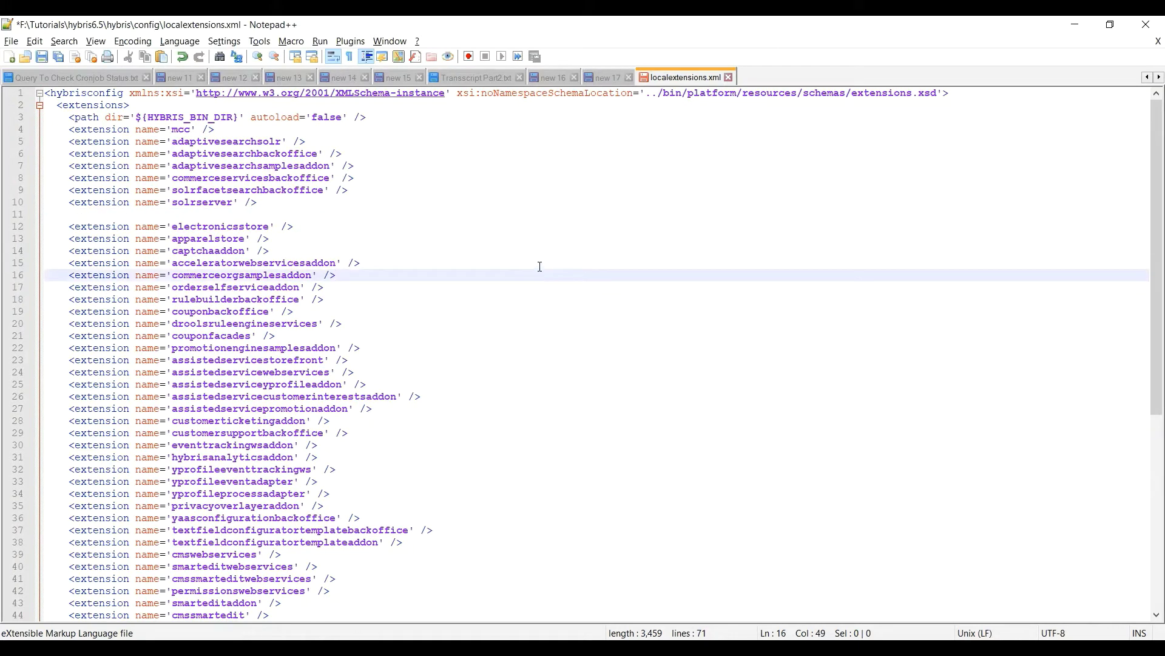
# Switch back to File Explorer and refresh the hybris\config folder listing.
pyautogui.hotkey('alt', 'Tab')
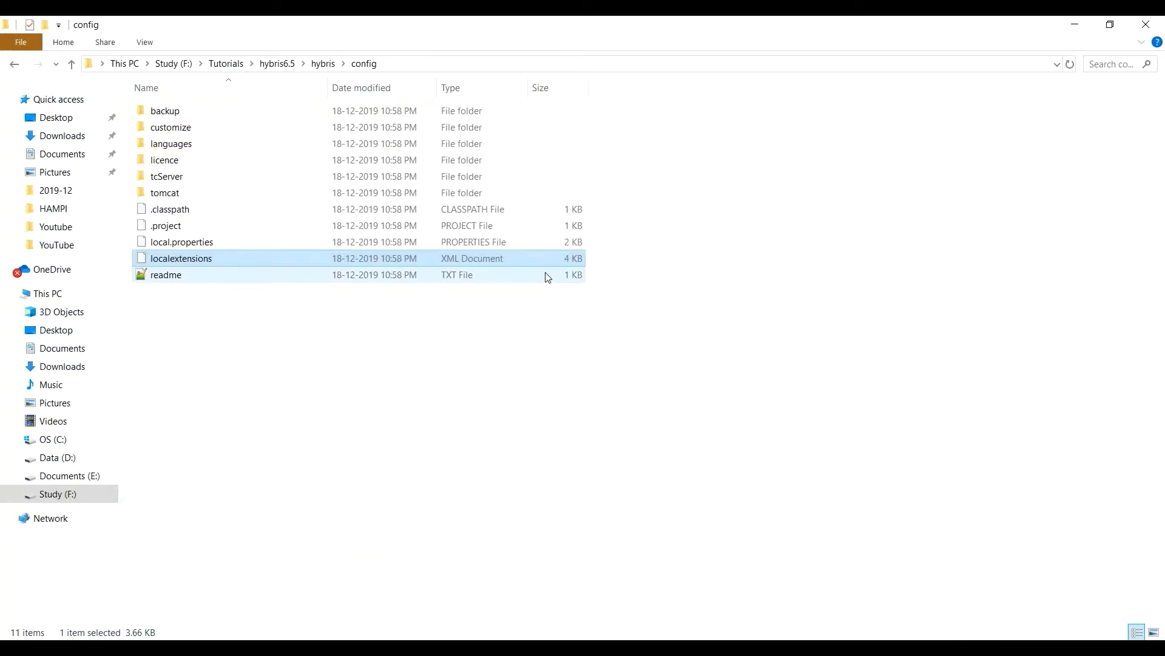
pyautogui.click(520, 383)
pyautogui.rightClick(522, 379)
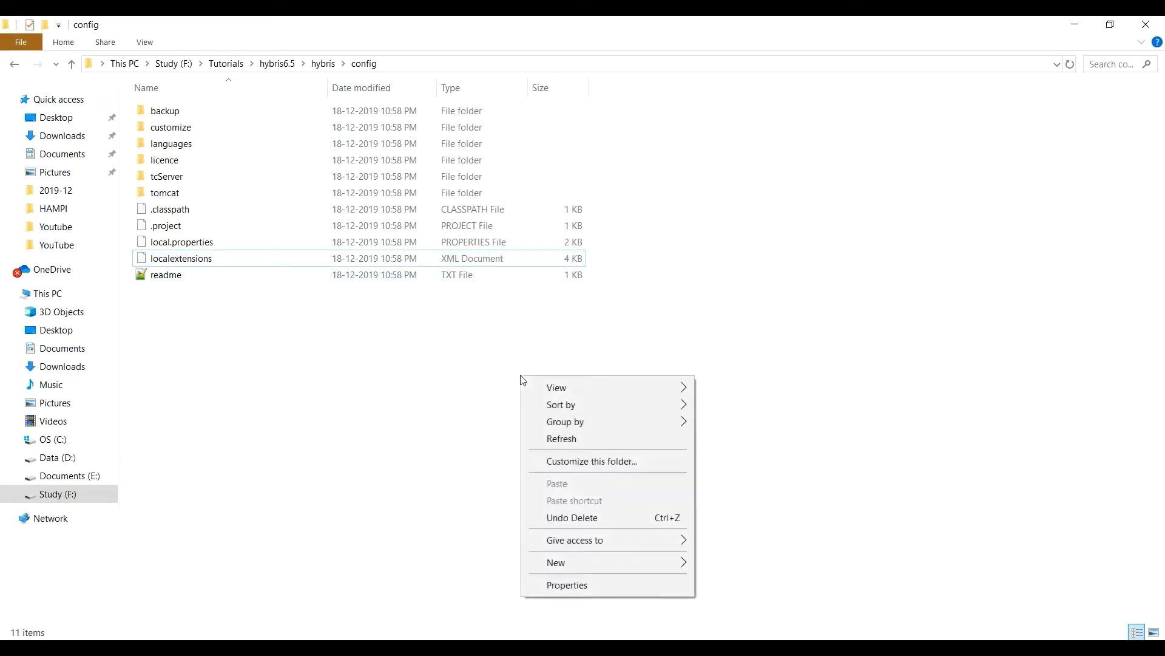
pyautogui.click(561, 438)
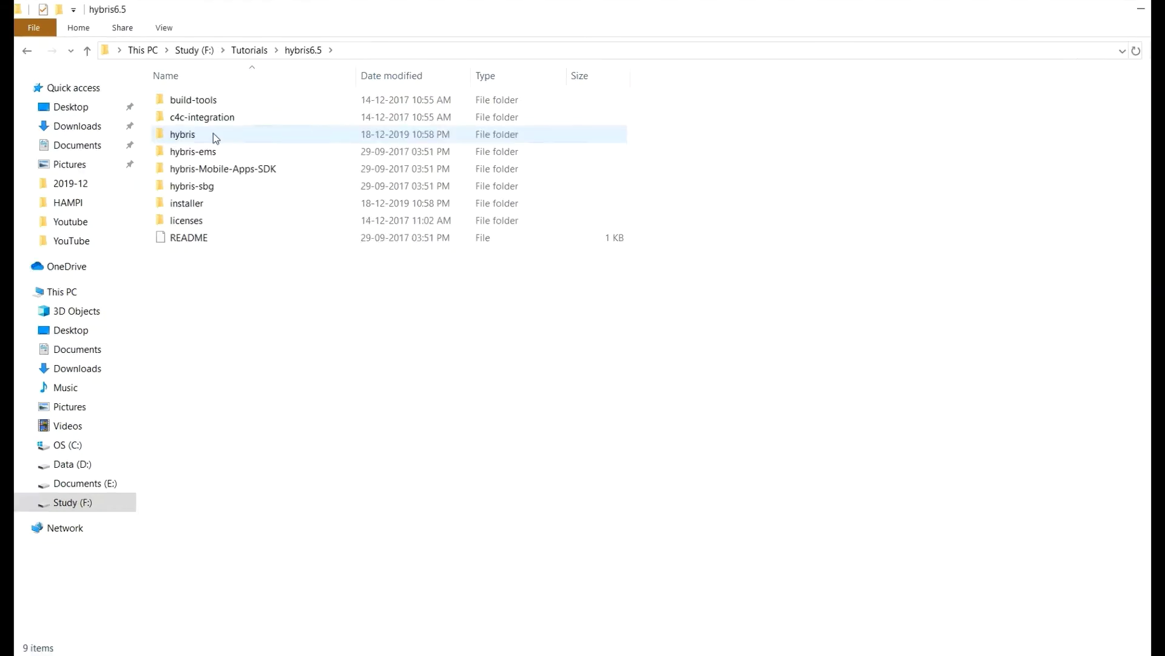
# Navigate into hybris\bin\platform and select the address bar path for a command.
pyautogui.doubleClick(213, 133)
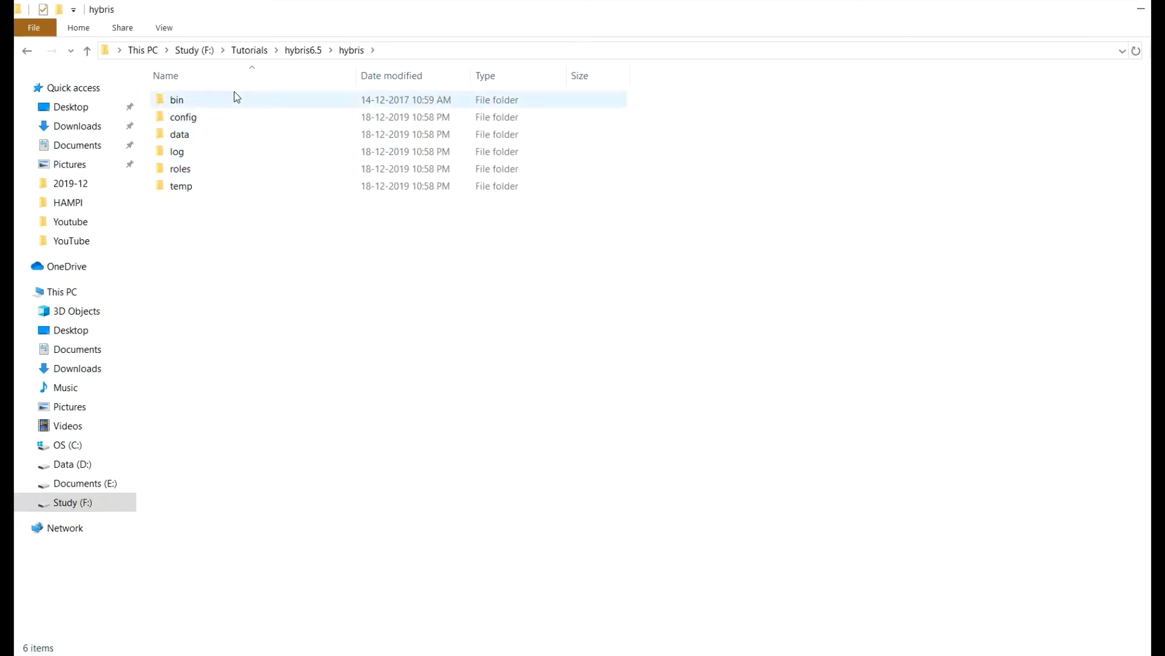
pyautogui.doubleClick(235, 100)
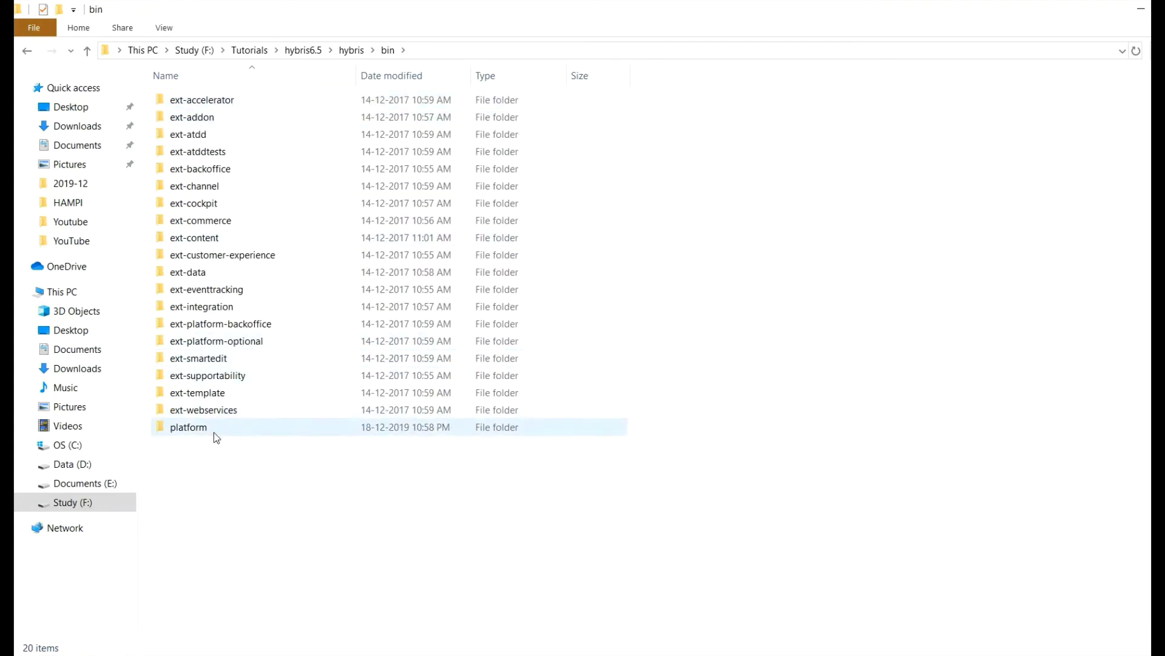
pyautogui.doubleClick(216, 434)
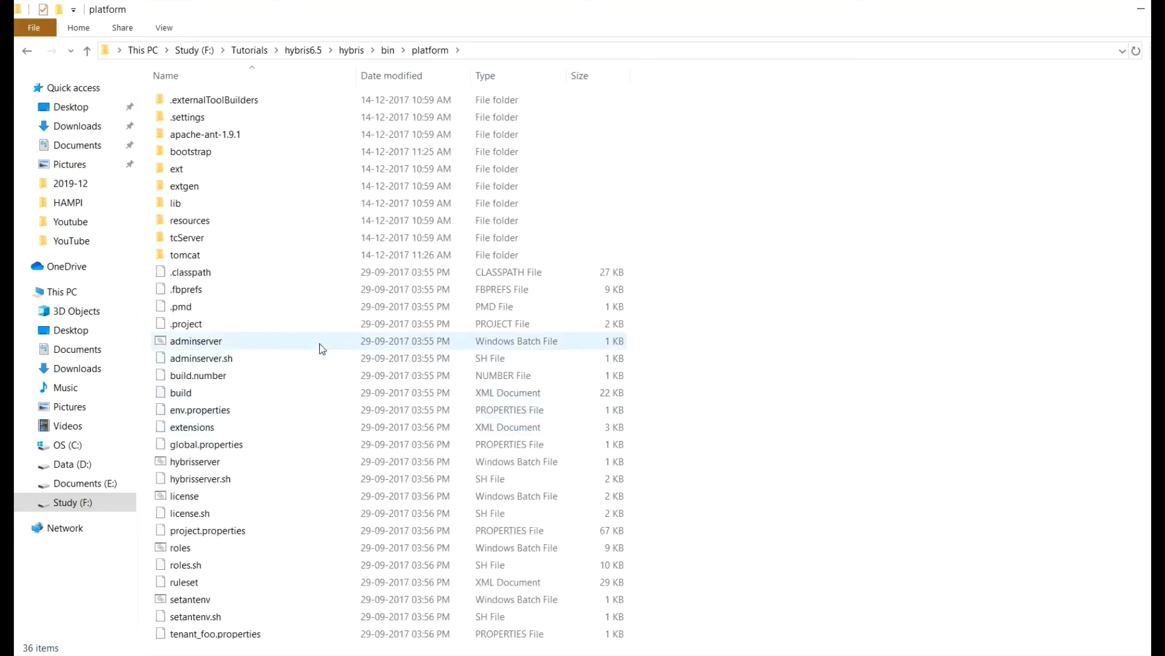
pyautogui.hotkey('alt', 'd')
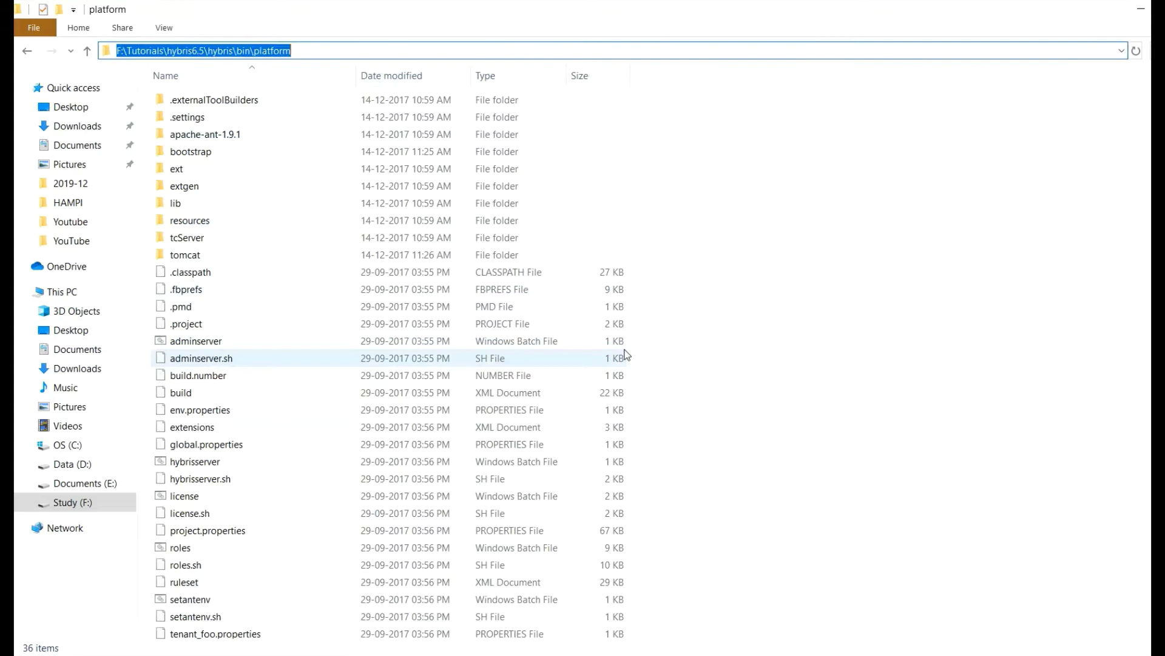
# Launch cmd in the platform folder, then enlarge and reposition the Command Prompt window.
pyautogui.write('cmd')
pyautogui.press('Return')
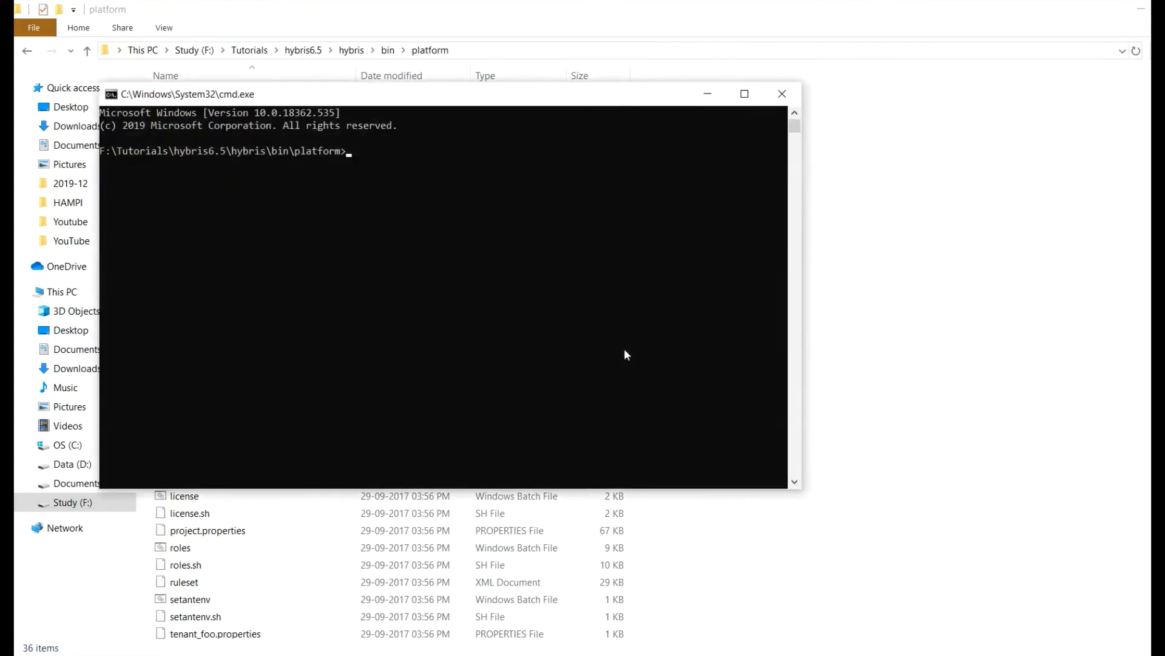
pyautogui.moveTo(801, 488); pyautogui.dragTo(1123, 638)
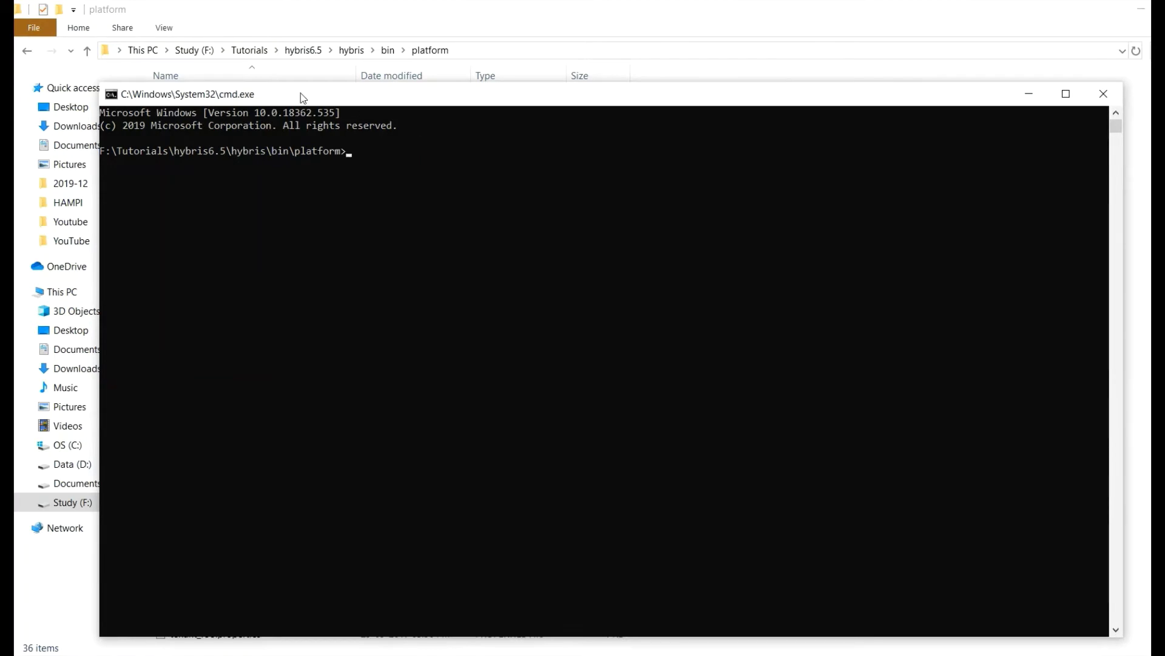
pyautogui.moveTo(304, 98); pyautogui.dragTo(254, 58)
# Run setantenv.bat and check the ant home apache-ant-1.9.1 line in the output.
pyautogui.click(317, 111)
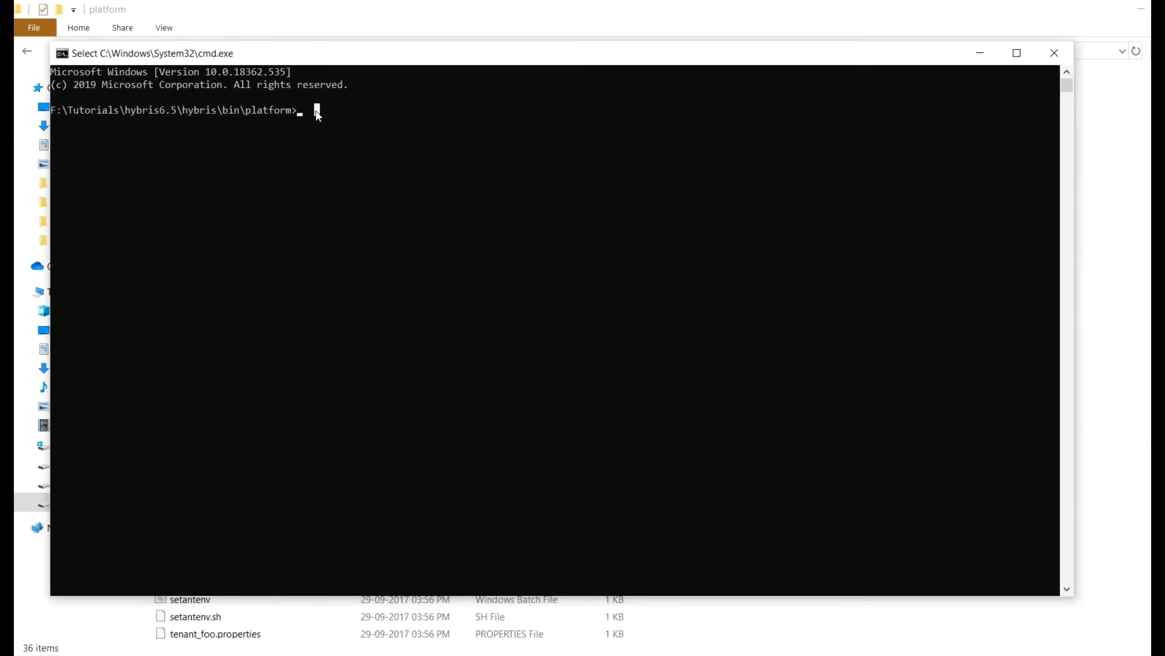
pyautogui.write('se')
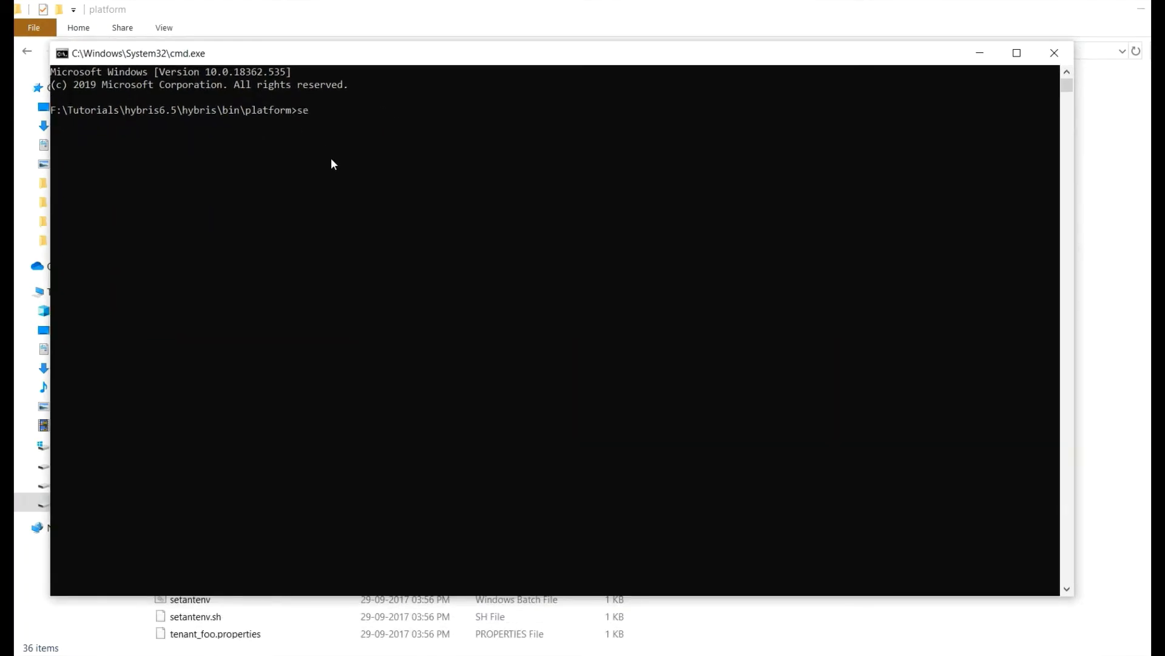
pyautogui.write('tantenv.bat')
pyautogui.press('Return')
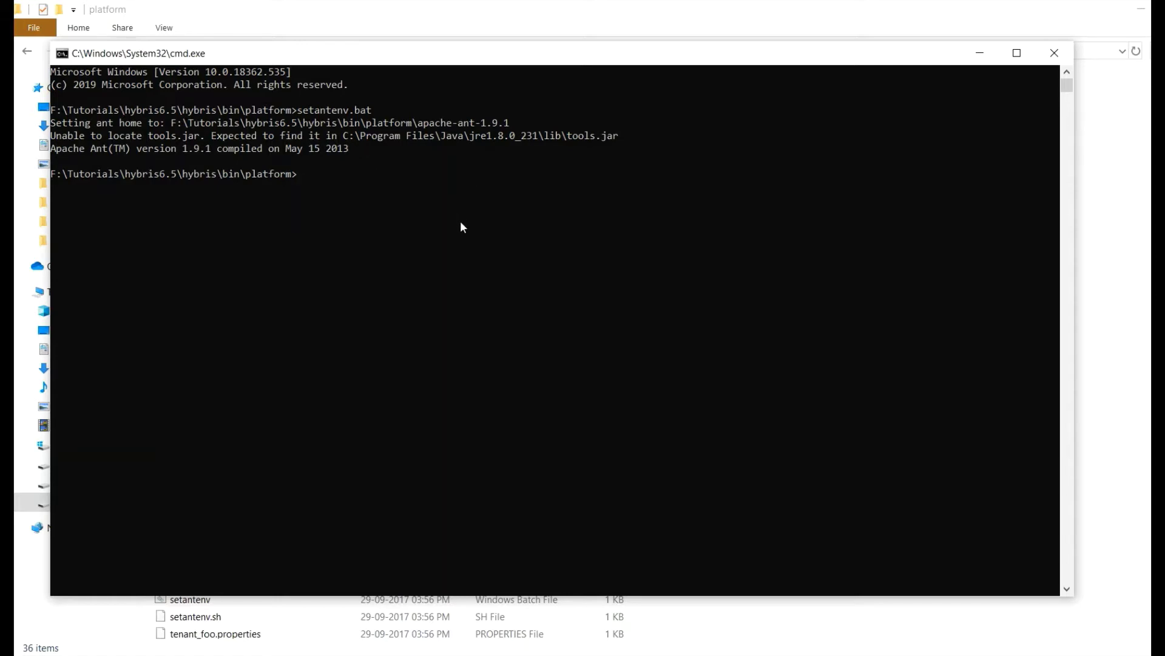
pyautogui.moveTo(55, 124); pyautogui.dragTo(522, 125)
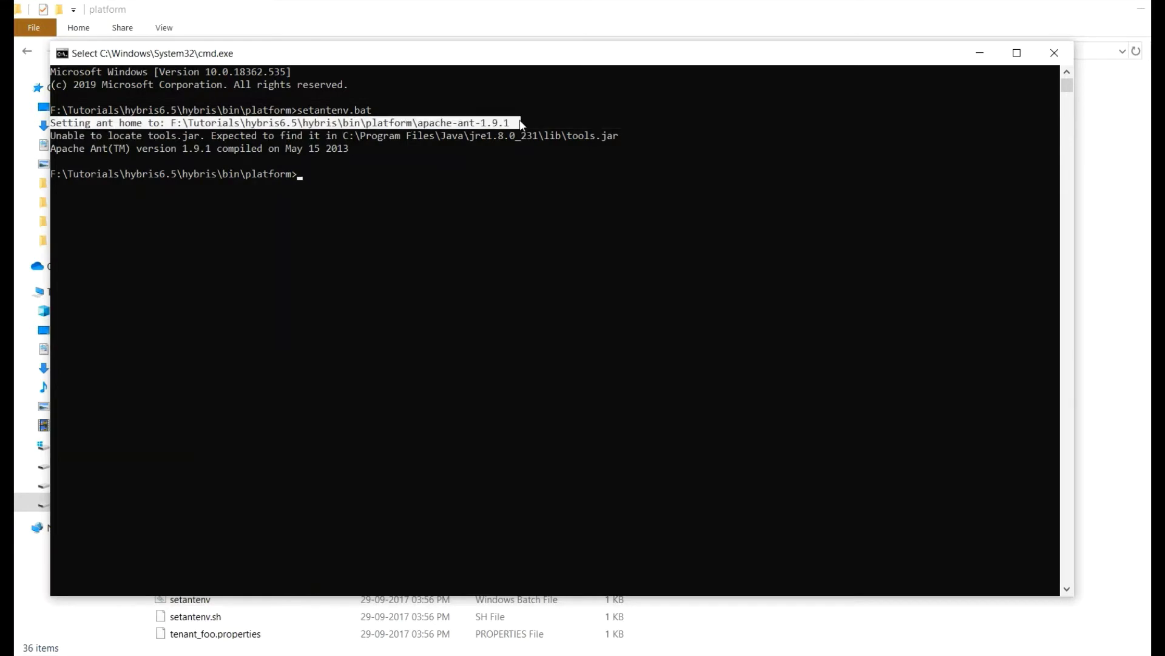
pyautogui.click(416, 226)
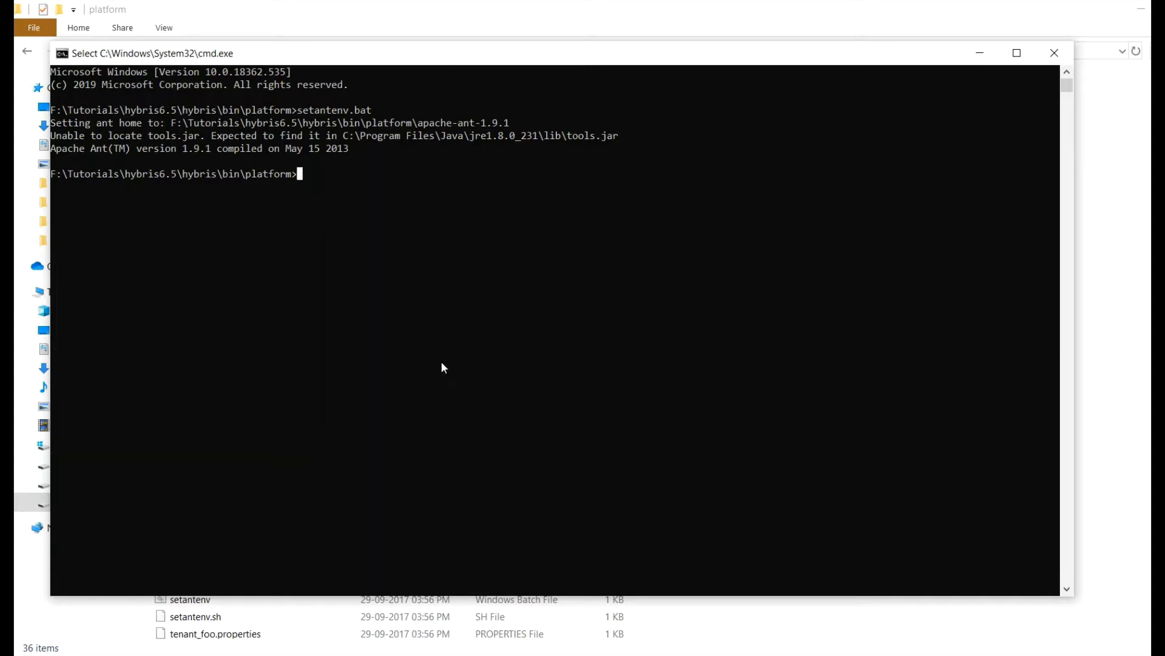
# Paste the ant modulegen command and review its training name and com.hybris package arguments.
pyautogui.write('ant modulegen -Dinput.module=accelerator -Dinput.name=training -Dinput.package=com.hybris.training -Dinput.template=develop')
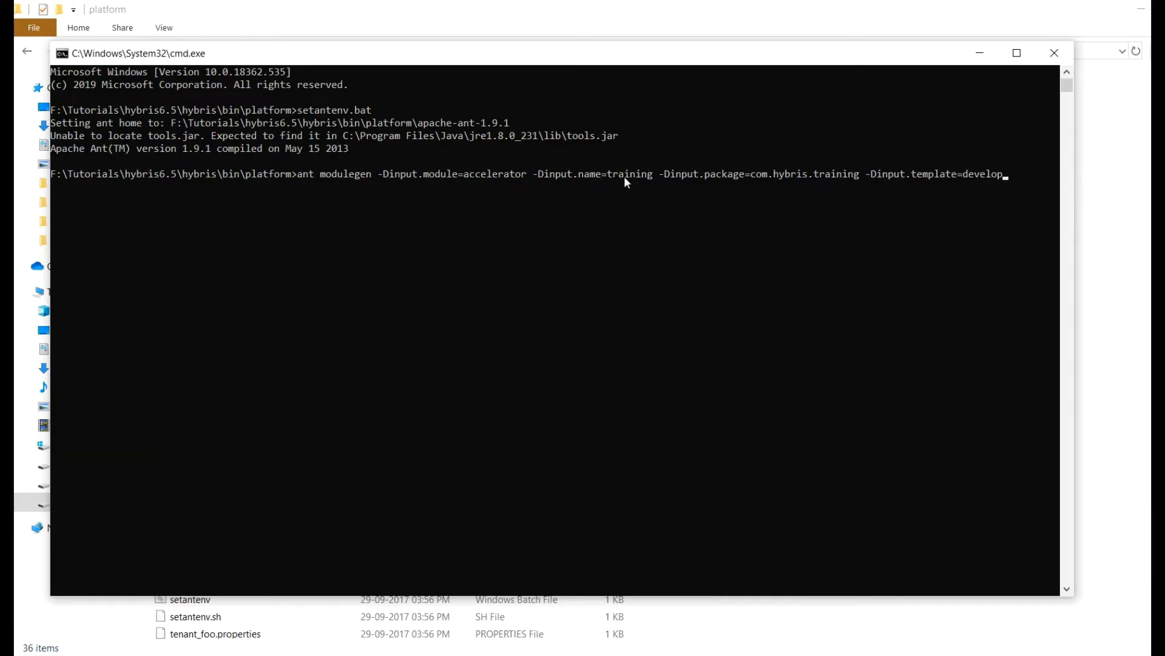
pyautogui.moveTo(608, 175); pyautogui.dragTo(651, 177)
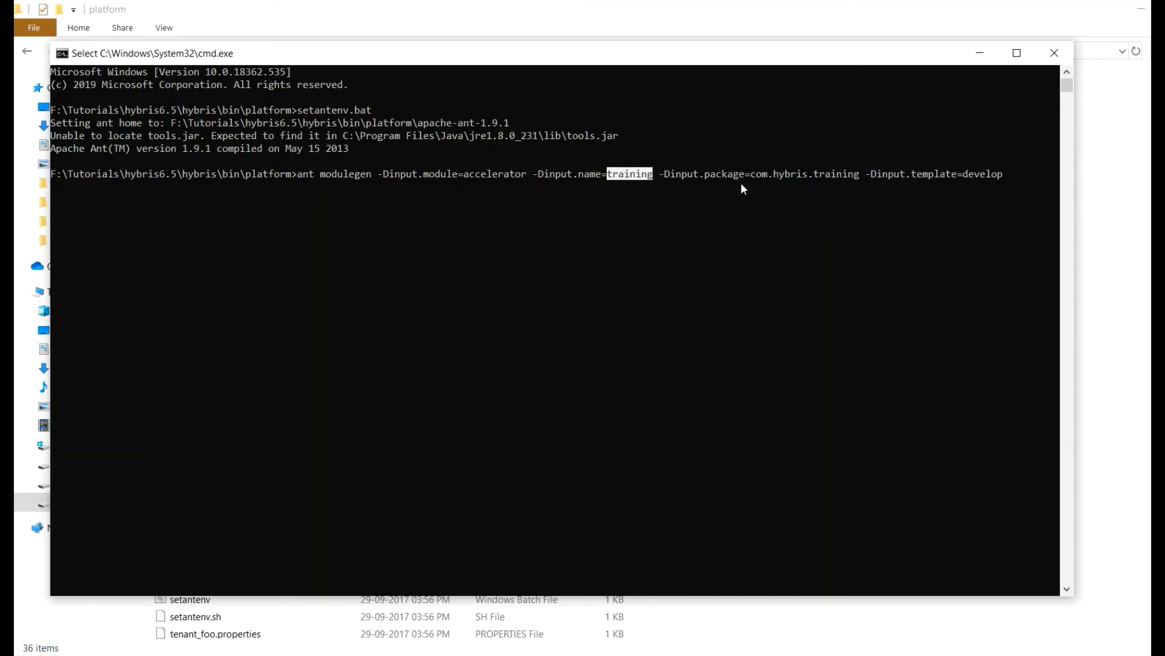
pyautogui.moveTo(752, 176); pyautogui.dragTo(805, 180)
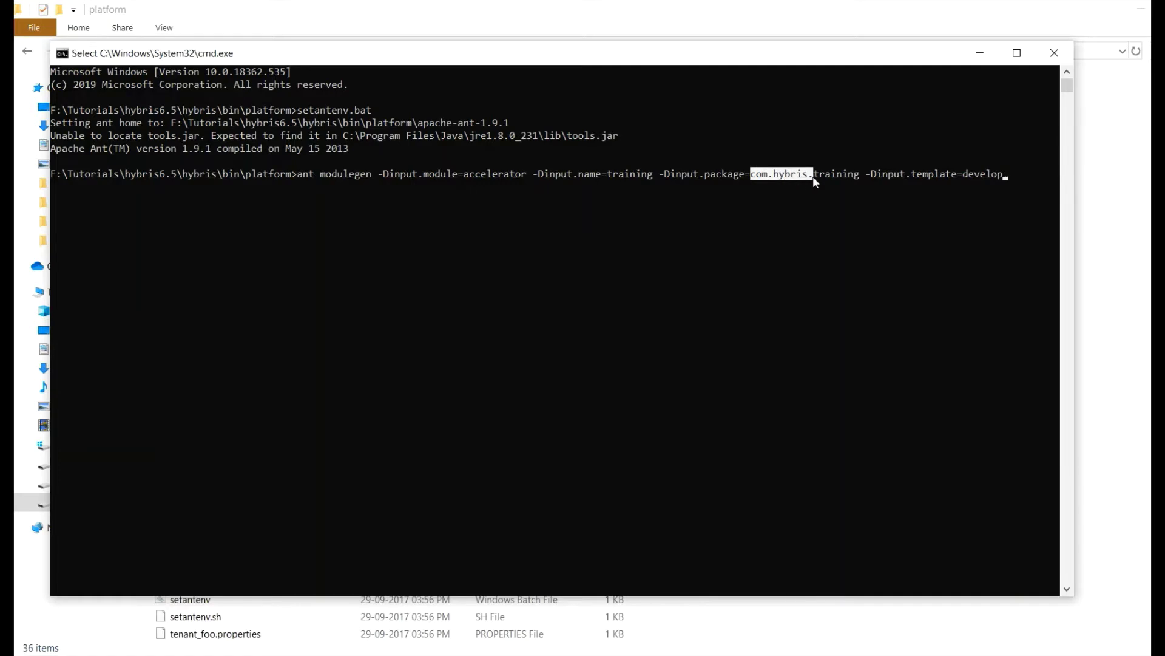
pyautogui.click(832, 173)
pyautogui.doubleClick(620, 174)
pyautogui.click(620, 174)
# Copy the word training from the com.hybris.training package argument.
pyautogui.click(839, 174)
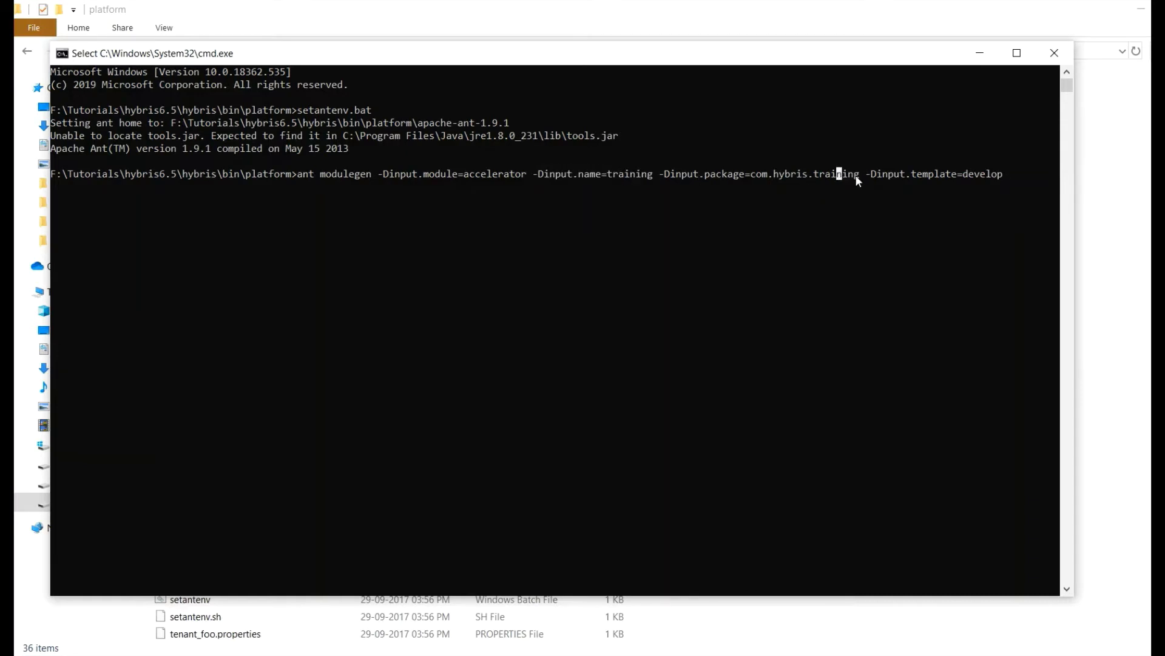
pyautogui.moveTo(830, 174); pyautogui.dragTo(814, 174)
pyautogui.rightClick(974, 211)
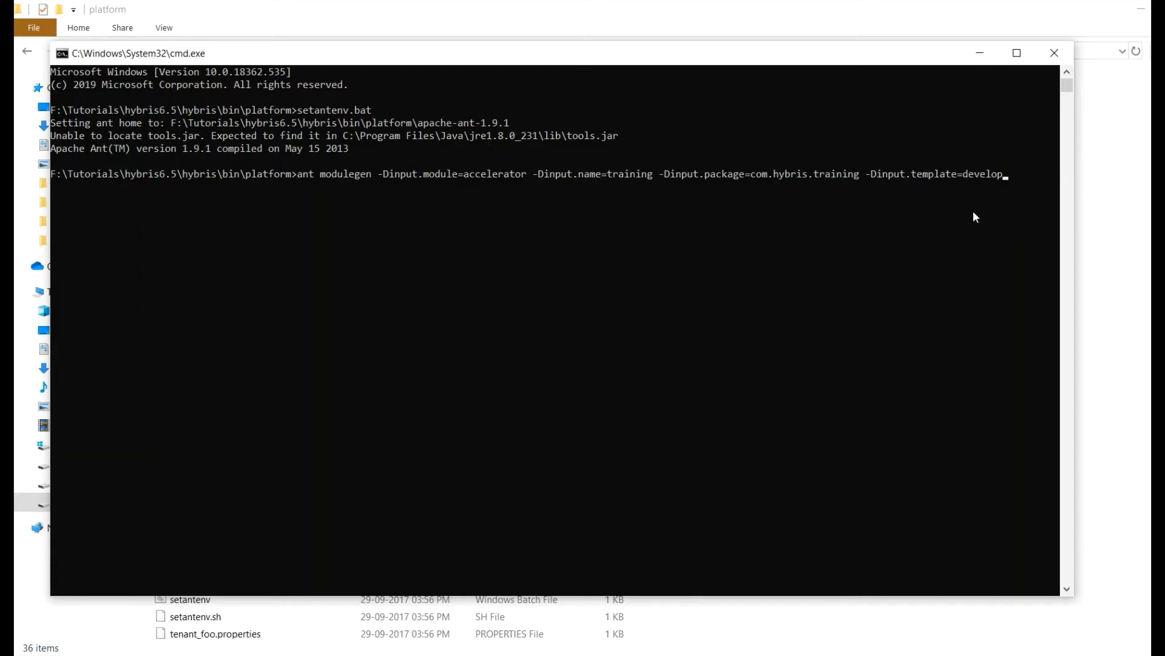
pyautogui.click(1012, 175)
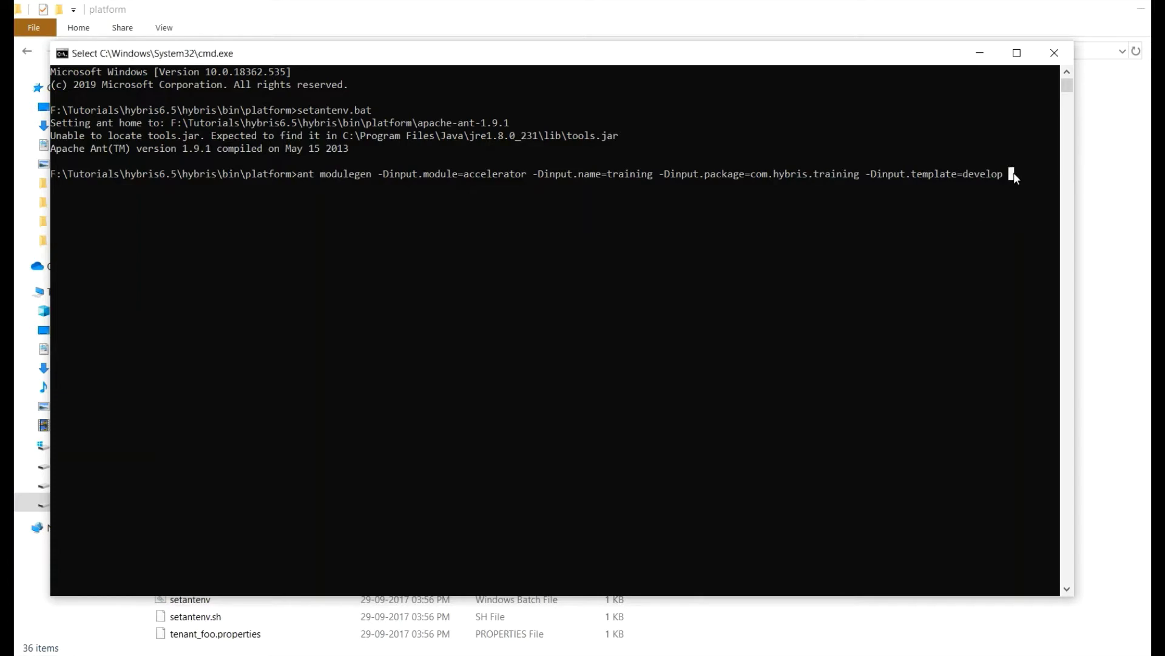
pyautogui.rightClick(1024, 220)
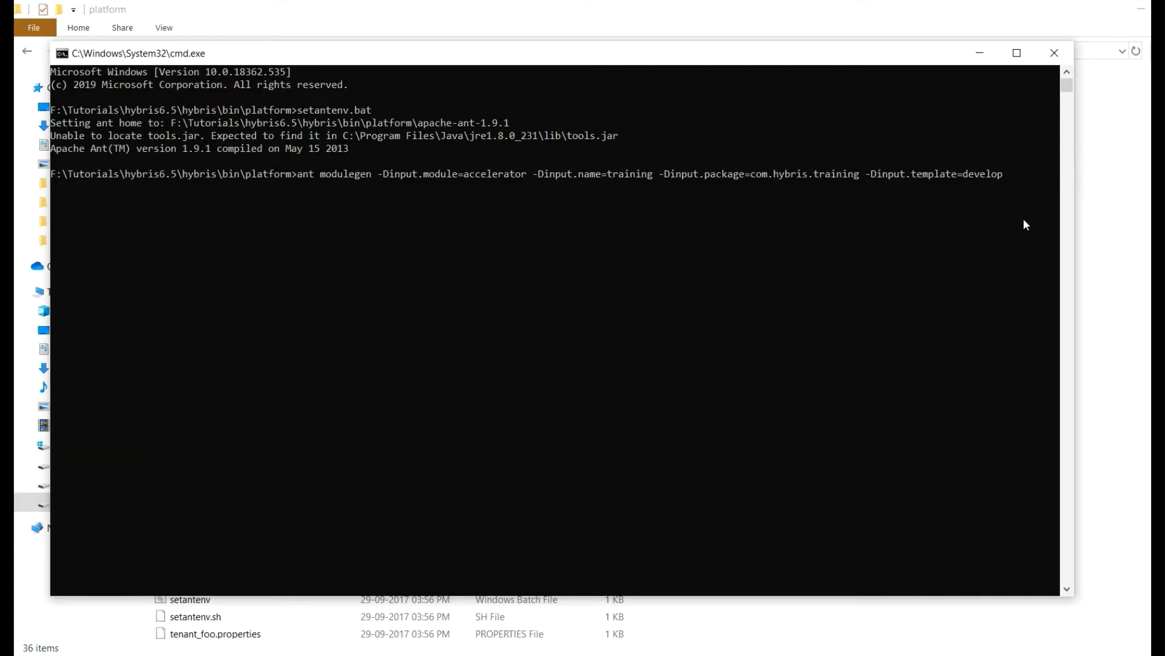
# Run modulegen to BUILD SUCCESSFUL and select the seven suggested training extension entries.
pyautogui.press('Return')
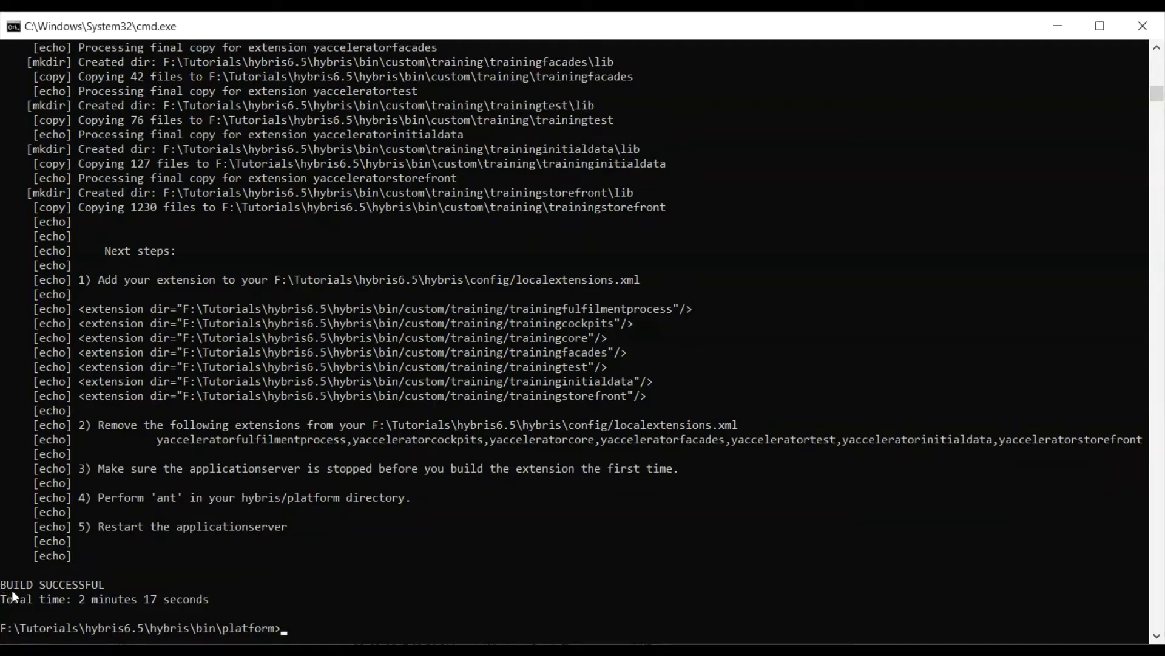
pyautogui.moveTo(4, 583); pyautogui.dragTo(109, 592)
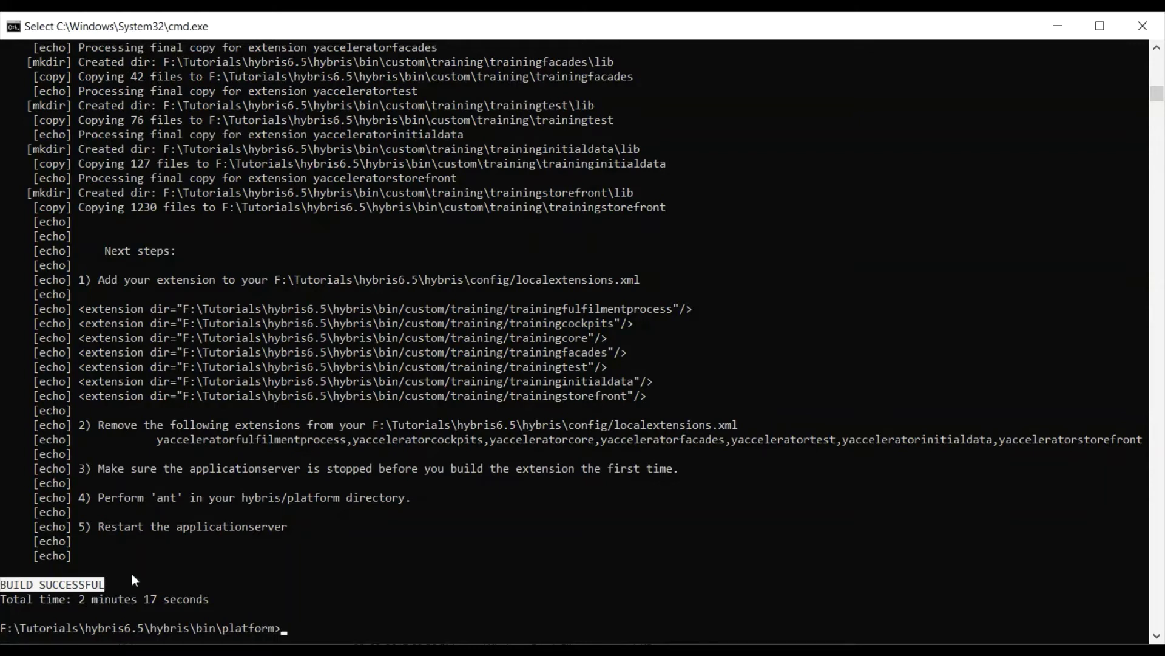
pyautogui.click(85, 310)
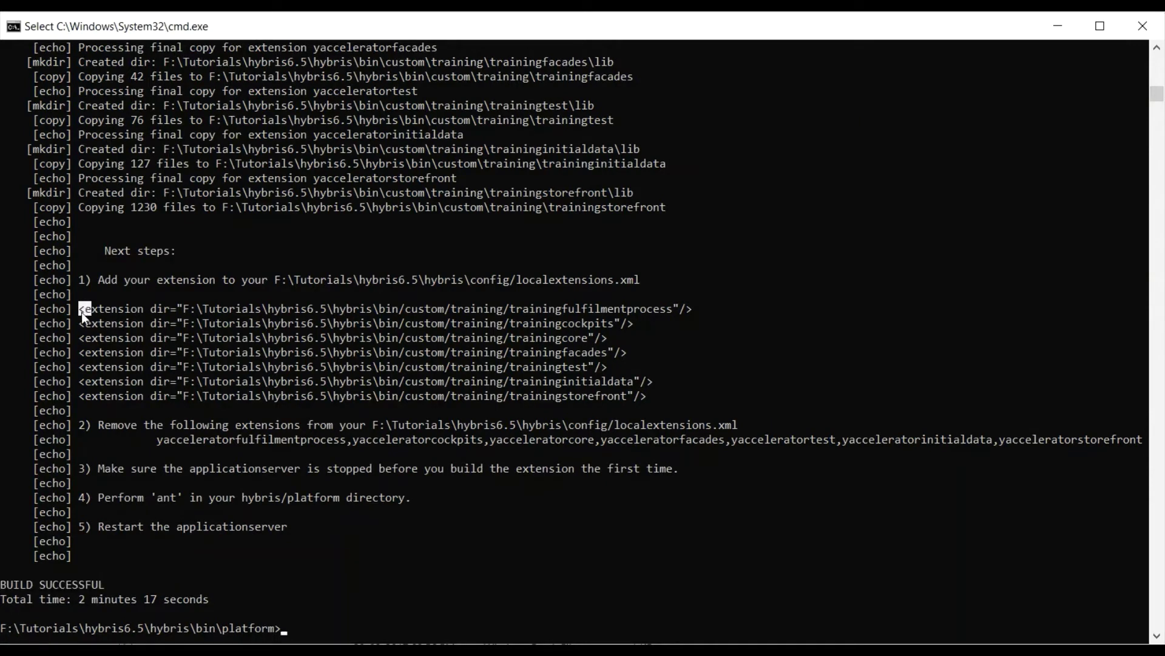
pyautogui.moveTo(81, 312); pyautogui.dragTo(688, 396)
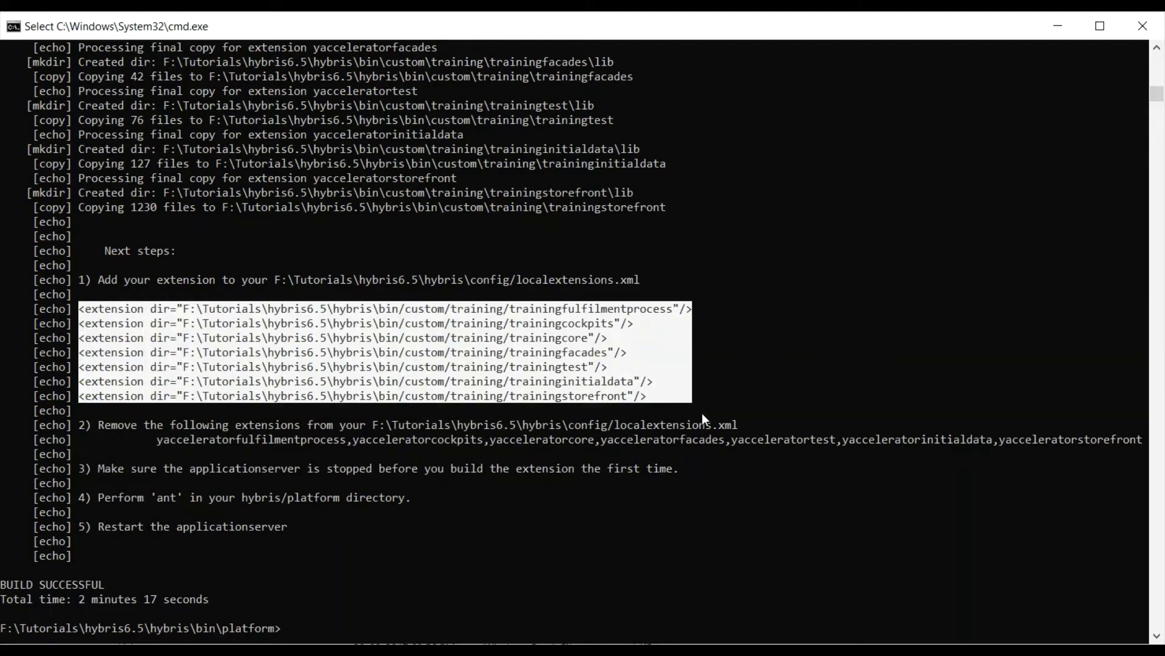
# Copy the seven extension entries and bring the localextensions.xml editor window into view.
pyautogui.hotkey('ctrl', 'c')
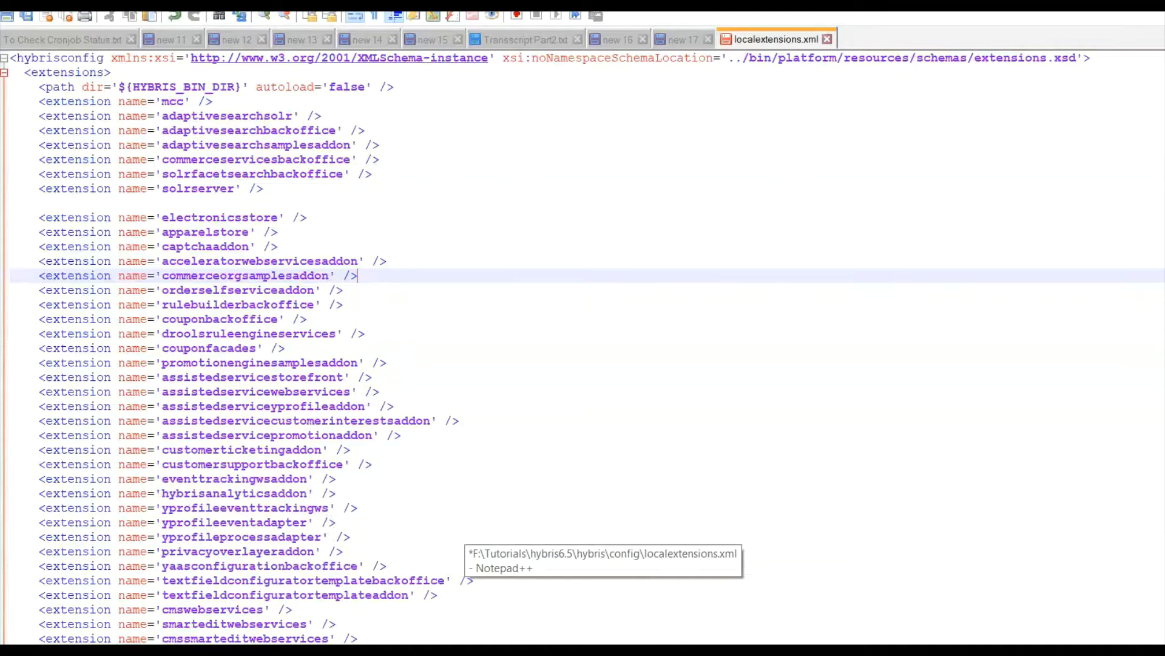
pyautogui.click(603, 613)
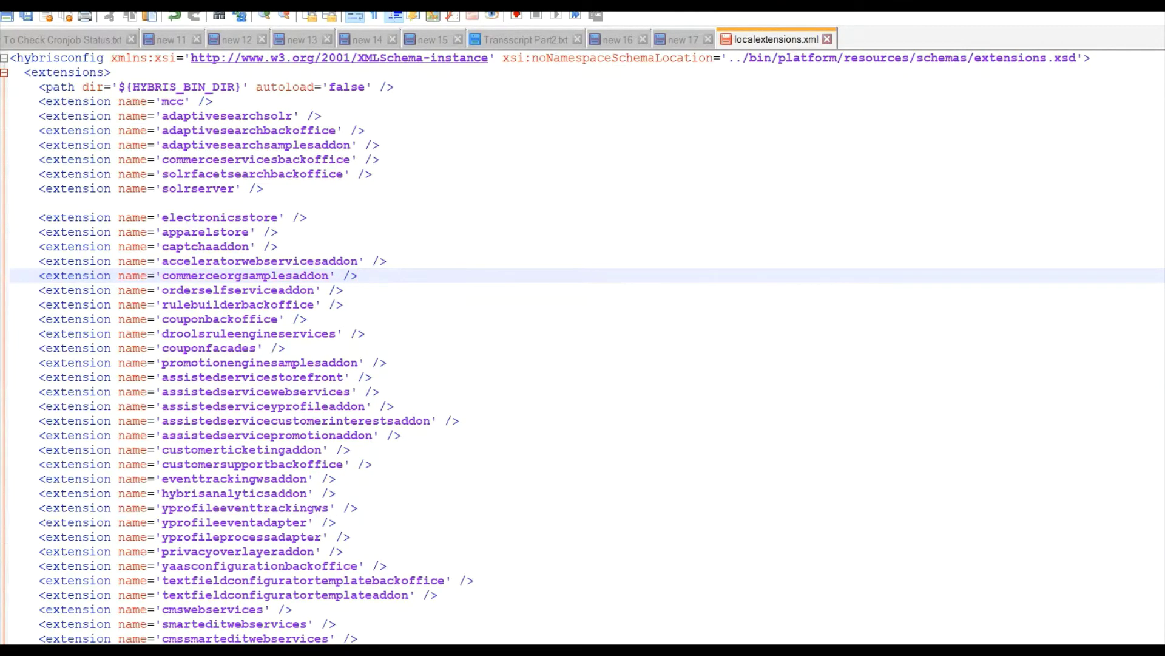
pyautogui.press('super+Down')
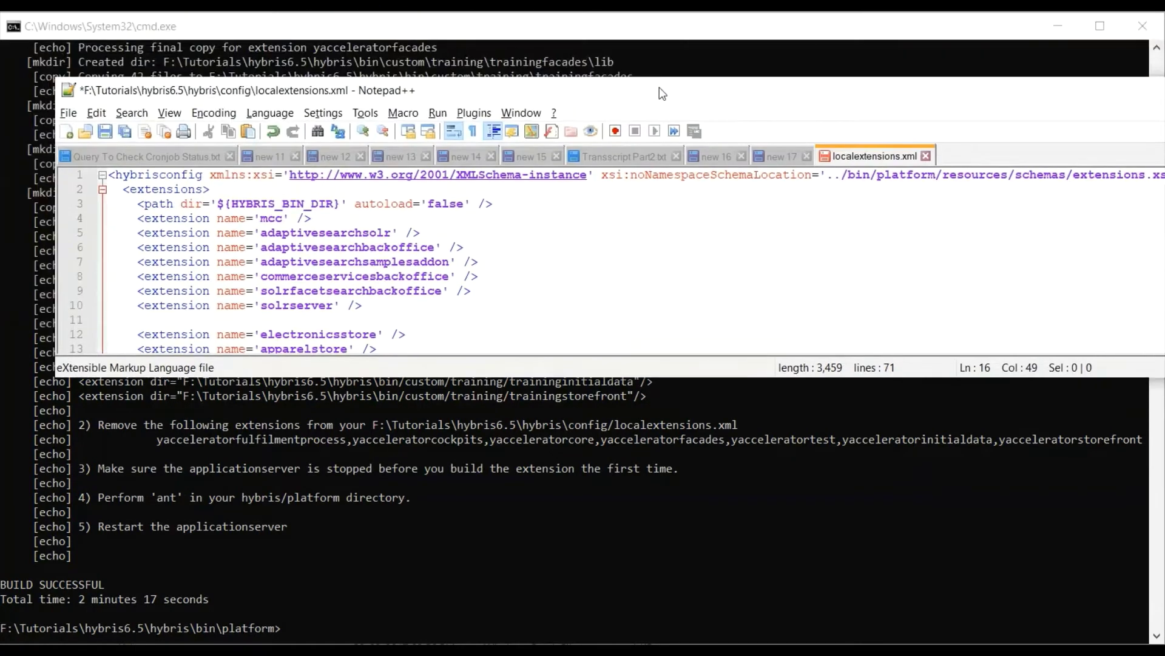
pyautogui.moveTo(659, 86); pyautogui.dragTo(609, 30)
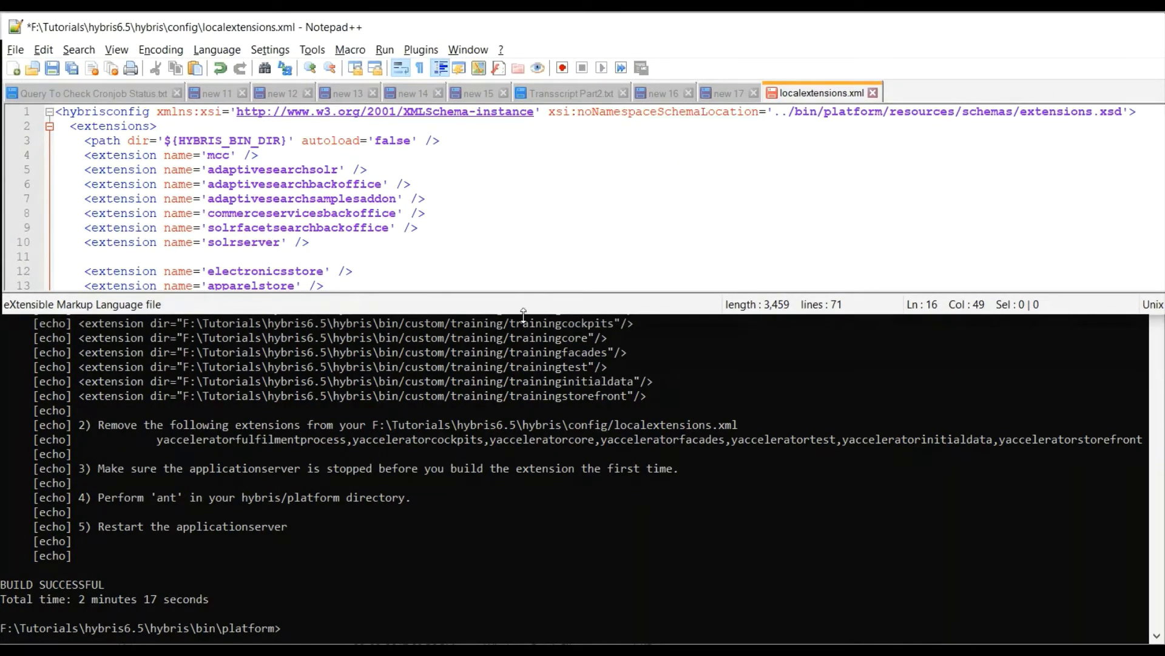
pyautogui.moveTo(523, 312); pyautogui.dragTo(523, 641)
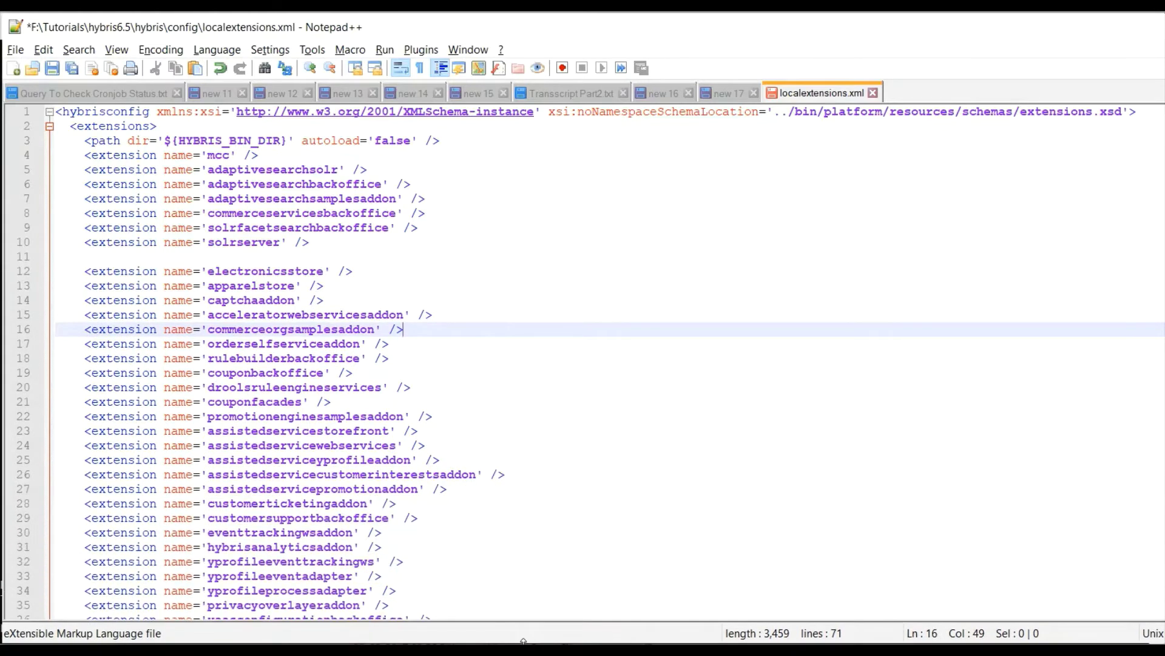
# Delete blank line 11 and paste the seven training extension entries after b2cangularaddon.
pyautogui.click(325, 256)
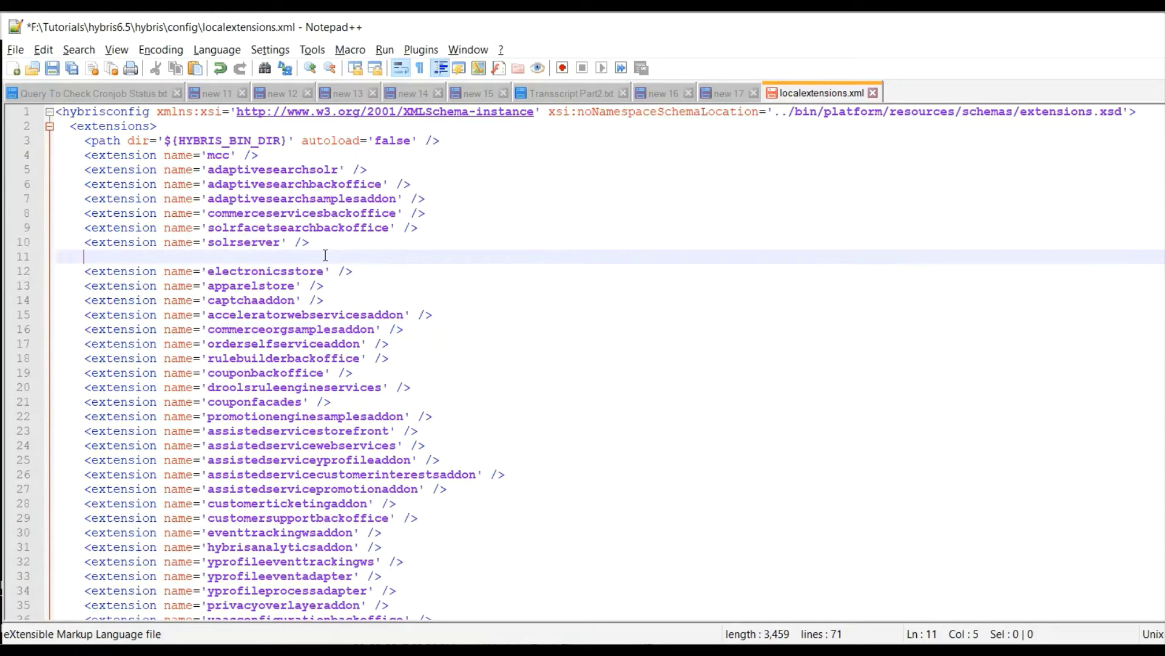
pyautogui.press('Delete')
pyautogui.press('Delete')
pyautogui.press('Delete')
pyautogui.press('Delete')
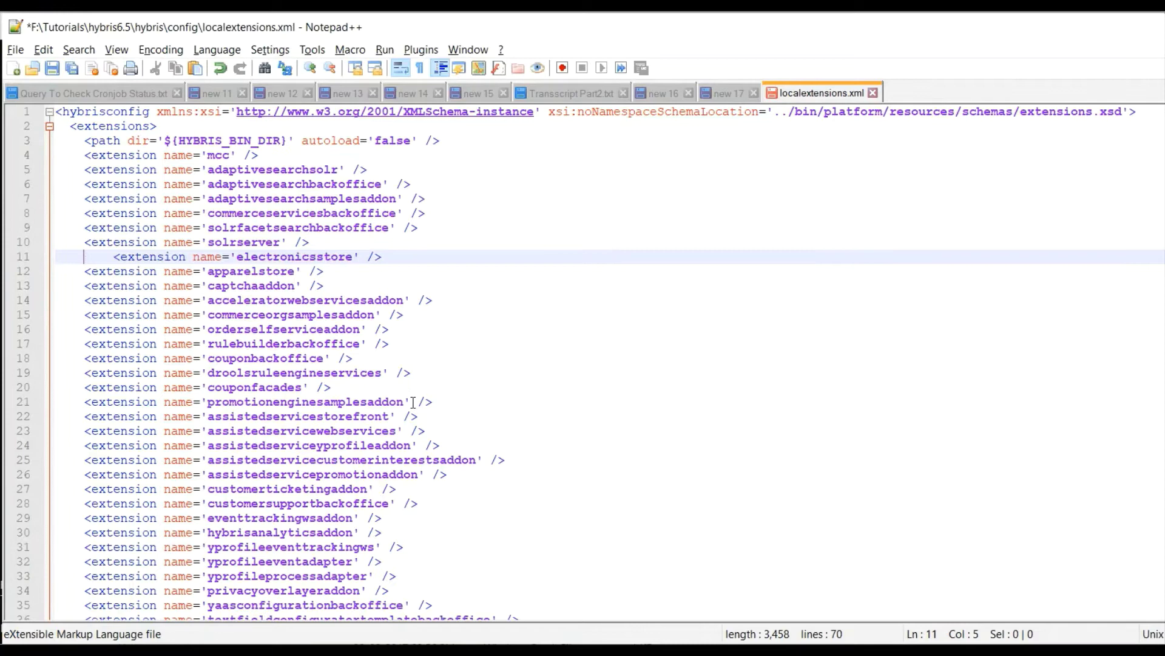
pyautogui.press('Delete')
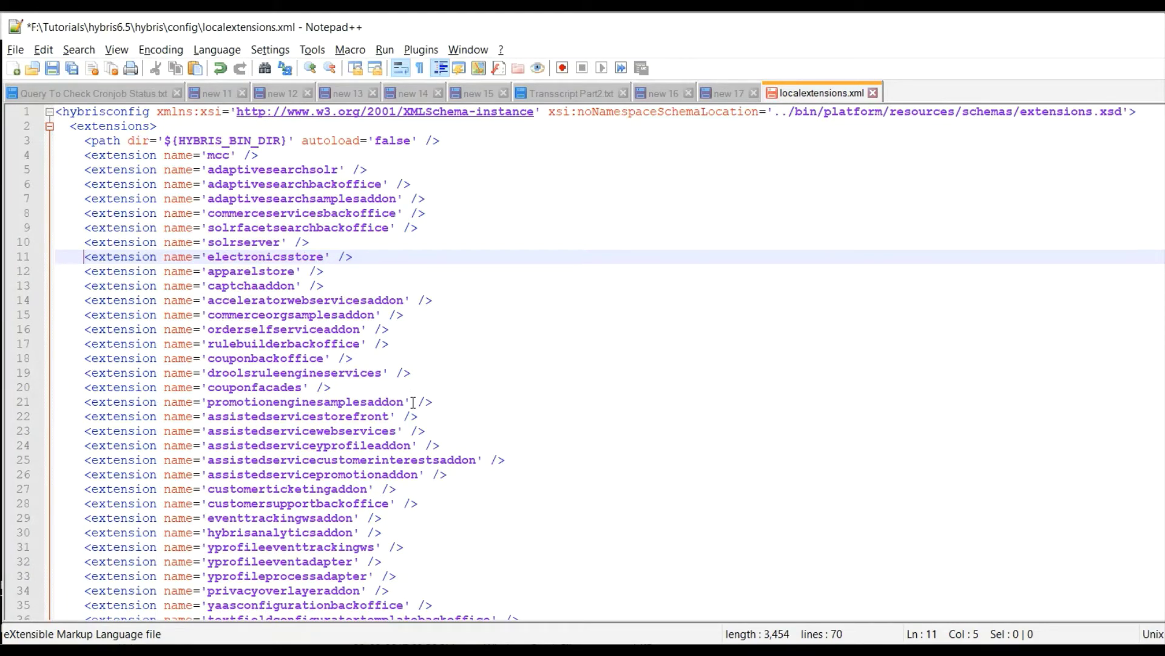
pyautogui.scroll(-12, 413, 402)
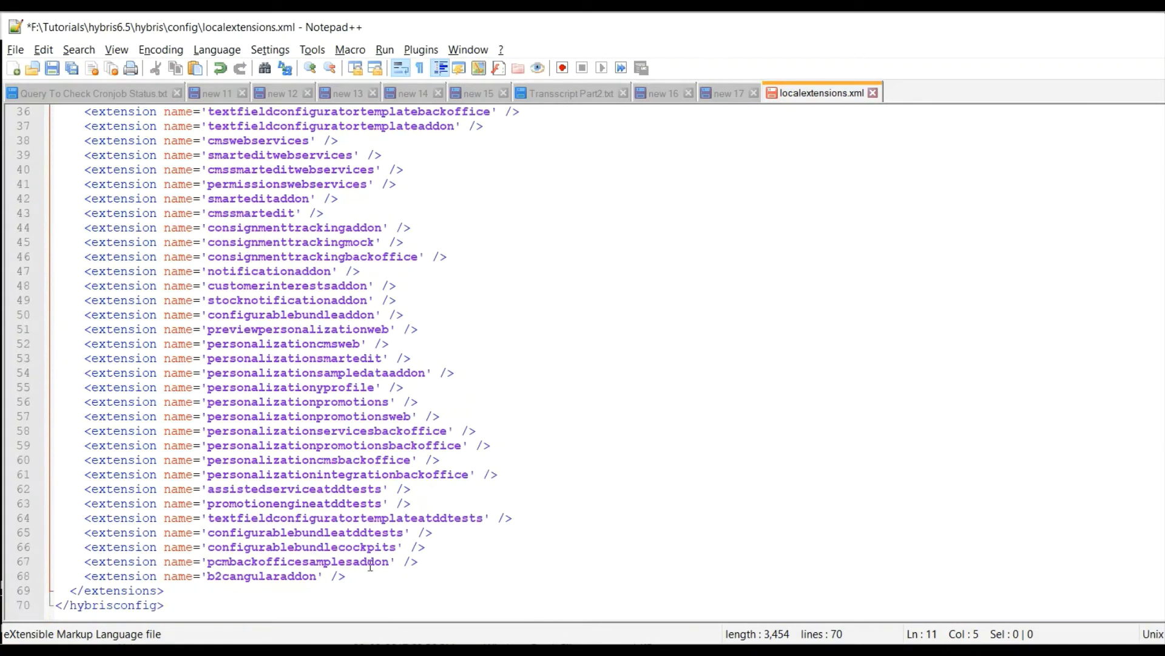
pyautogui.click(366, 578)
pyautogui.press('Return')
pyautogui.press('Return')
pyautogui.press('Return')
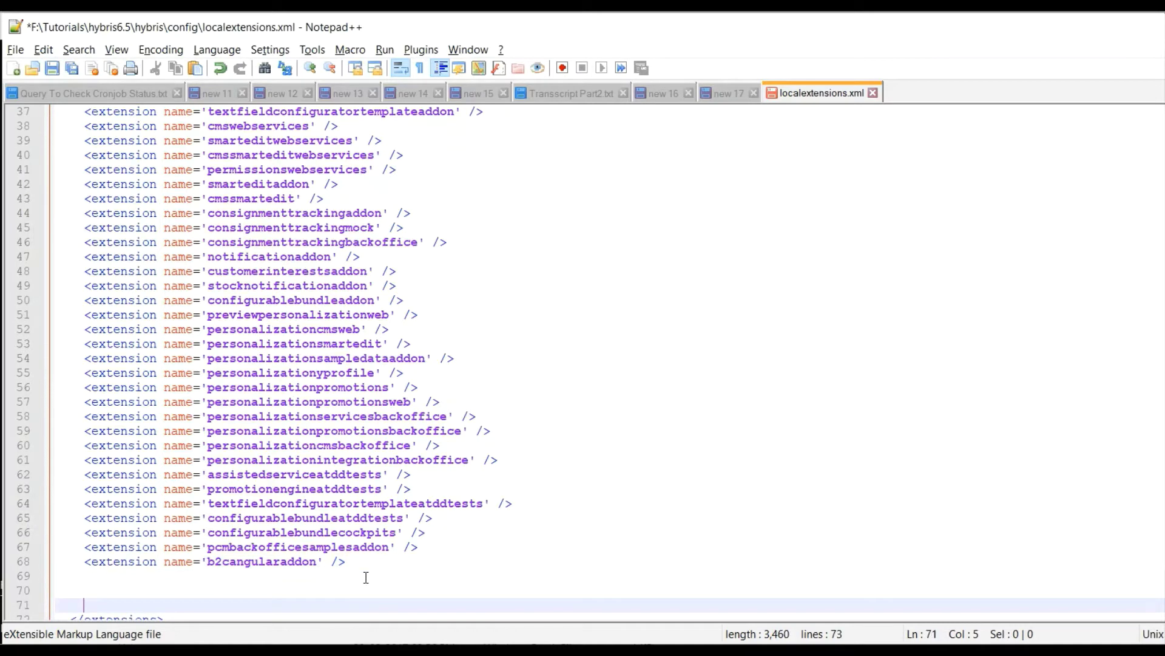
pyautogui.click(366, 577)
pyautogui.press('Down')
pyautogui.hotkey('ctrl', 'v')
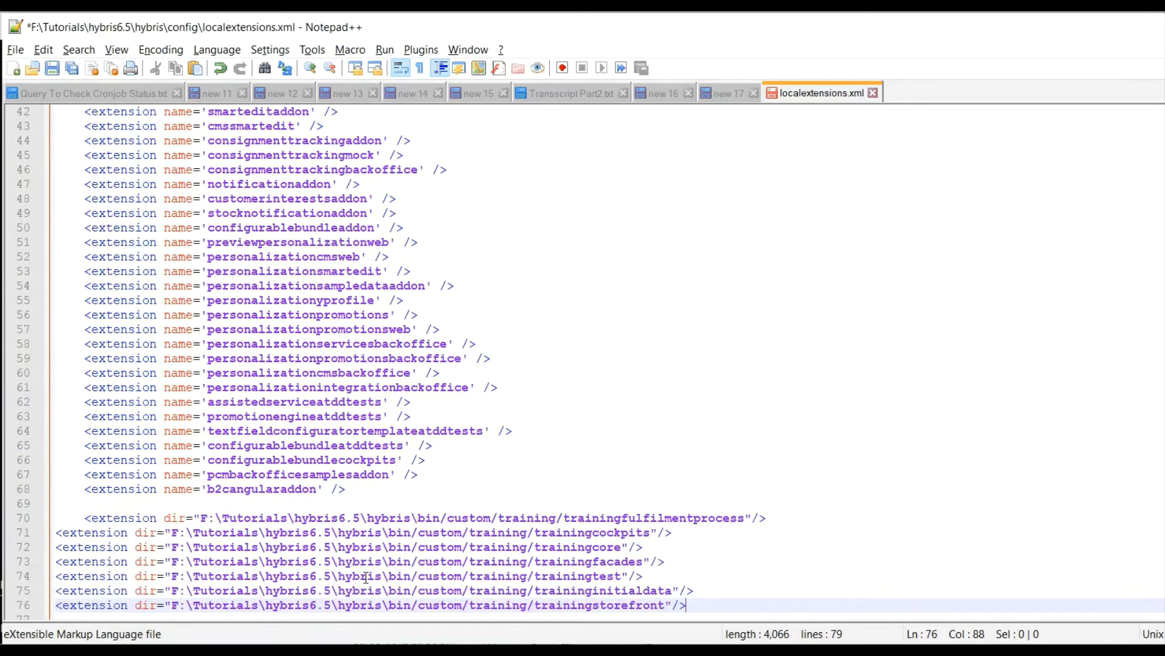
# Replace the dir attribute with name on lines 70–76 using a column selection.
pyautogui.click(84, 519)
pyautogui.press('BackSpace')
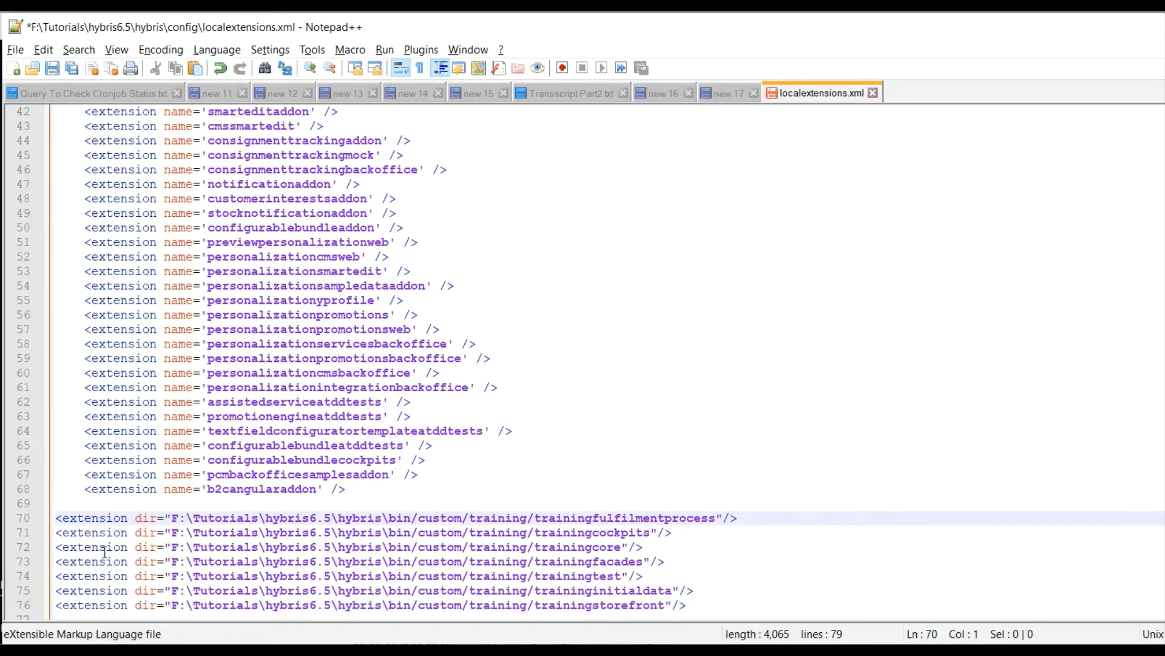
pyautogui.press('Down')
pyautogui.press('Down')
pyautogui.press('Down')
pyautogui.press('Down')
pyautogui.press('Down')
pyautogui.press('Down')
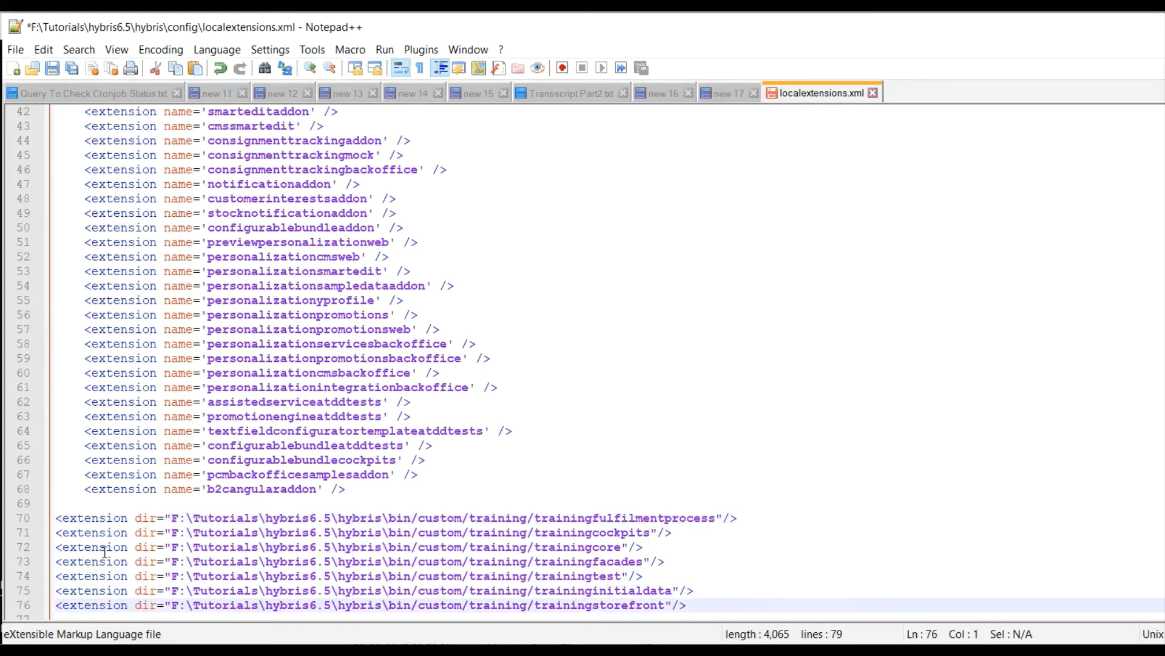
pyautogui.hotkey('alt', 'shift', 'Up')
pyautogui.hotkey('alt', 'shift', 'Up')
pyautogui.hotkey('alt', 'shift', 'Up')
pyautogui.hotkey('alt', 'shift', 'Up')
pyautogui.hotkey('alt', 'shift', 'Up')
pyautogui.hotkey('alt', 'shift', 'Up')
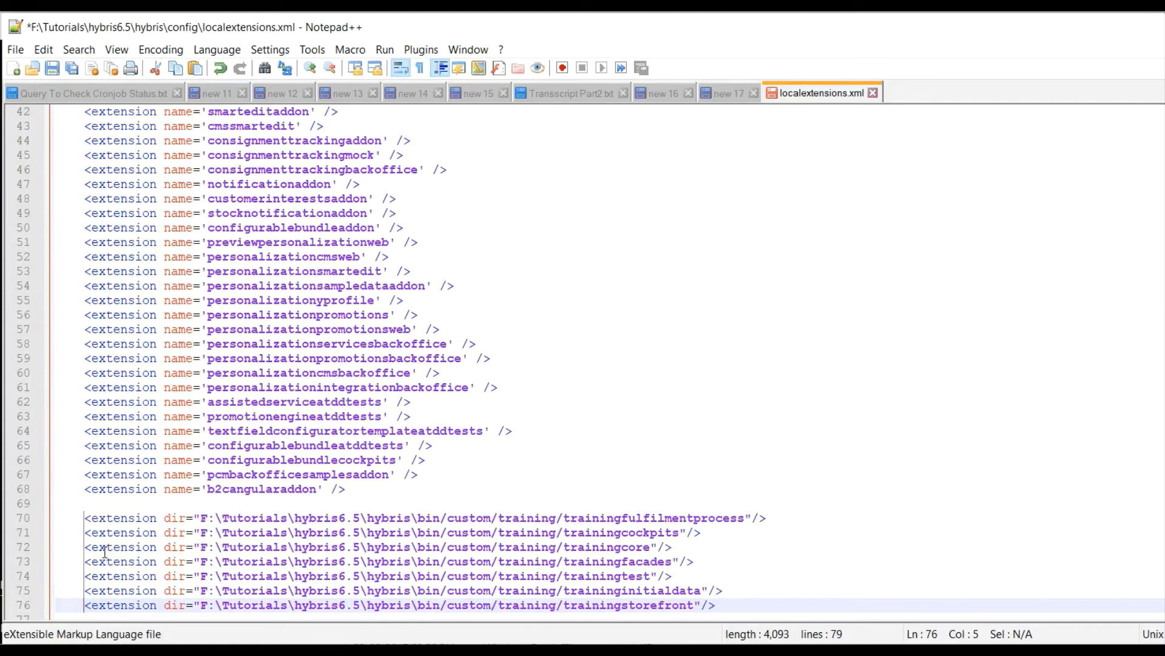
pyautogui.hotkey('ctrl', 'z')
pyautogui.hotkey('ctrl', 'y')
pyautogui.press('Right')
pyautogui.press('Right')
pyautogui.press('Right')
pyautogui.press('Right')
pyautogui.press('Right')
pyautogui.press('Right')
pyautogui.press('Right')
pyautogui.press('Right')
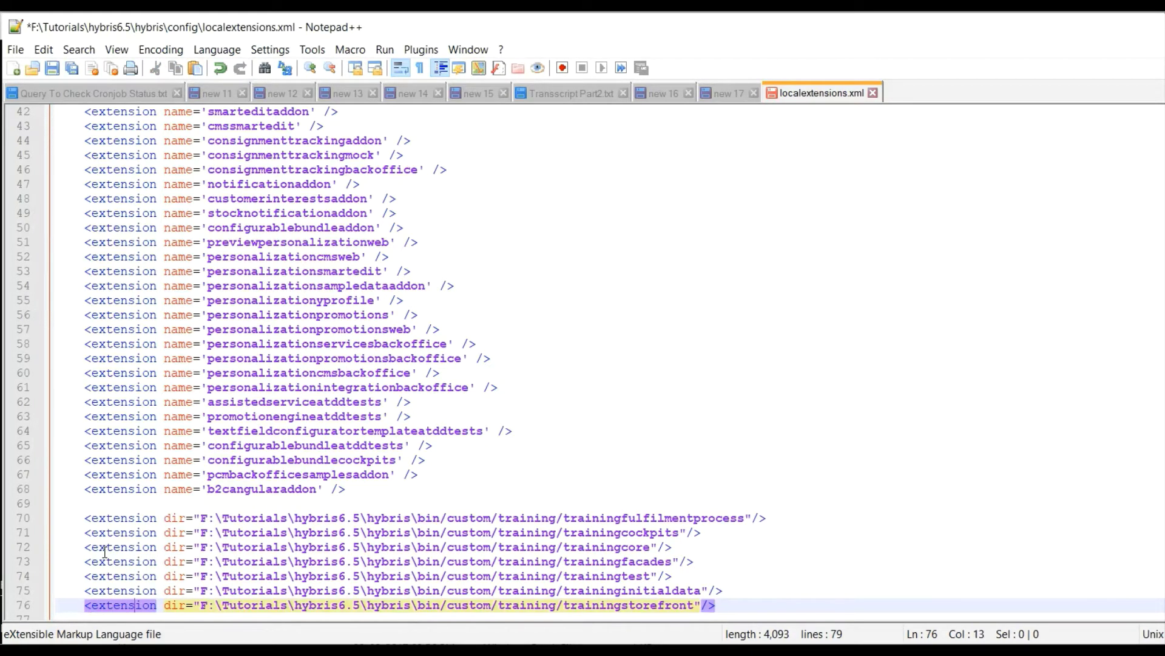
pyautogui.press('Right')
pyautogui.press('Right')
pyautogui.press('Right')
pyautogui.hotkey('alt', 'shift', 'Up')
pyautogui.hotkey('alt', 'shift', 'Up')
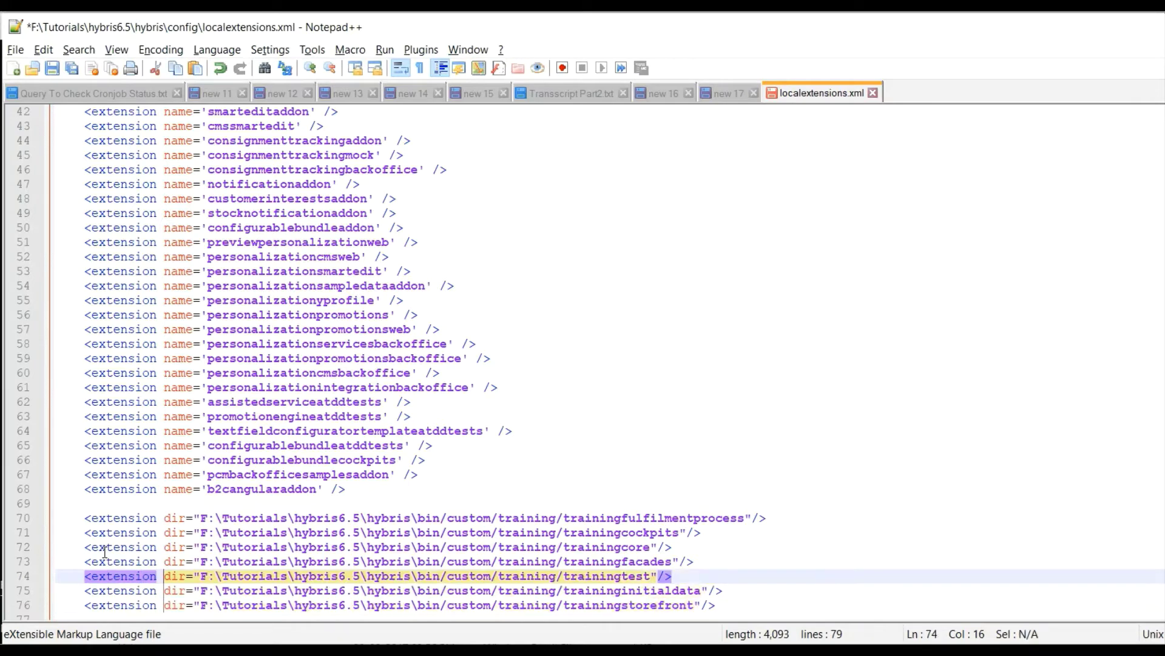
pyautogui.hotkey('alt', 'shift', 'Up')
pyautogui.hotkey('alt', 'shift', 'Up')
pyautogui.hotkey('alt', 'shift', 'Up')
pyautogui.hotkey('alt', 'shift', 'Up')
pyautogui.hotkey('alt', 'shift', 'Right')
pyautogui.hotkey('alt', 'shift', 'Right')
pyautogui.hotkey('alt', 'shift', 'Right')
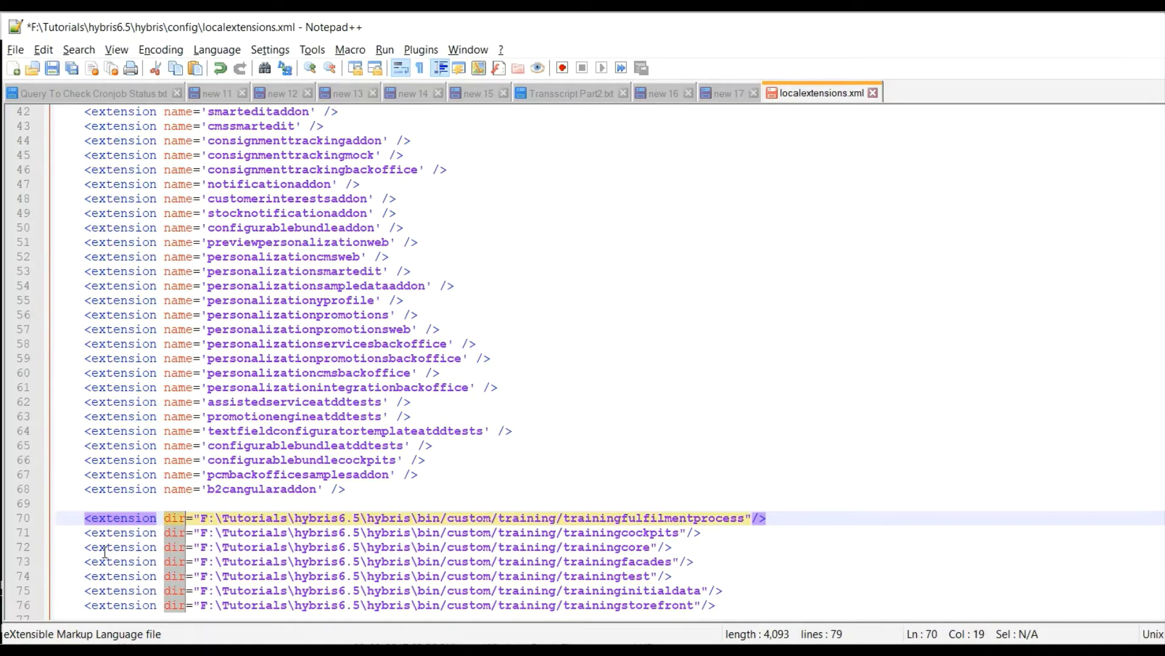
pyautogui.write('name')
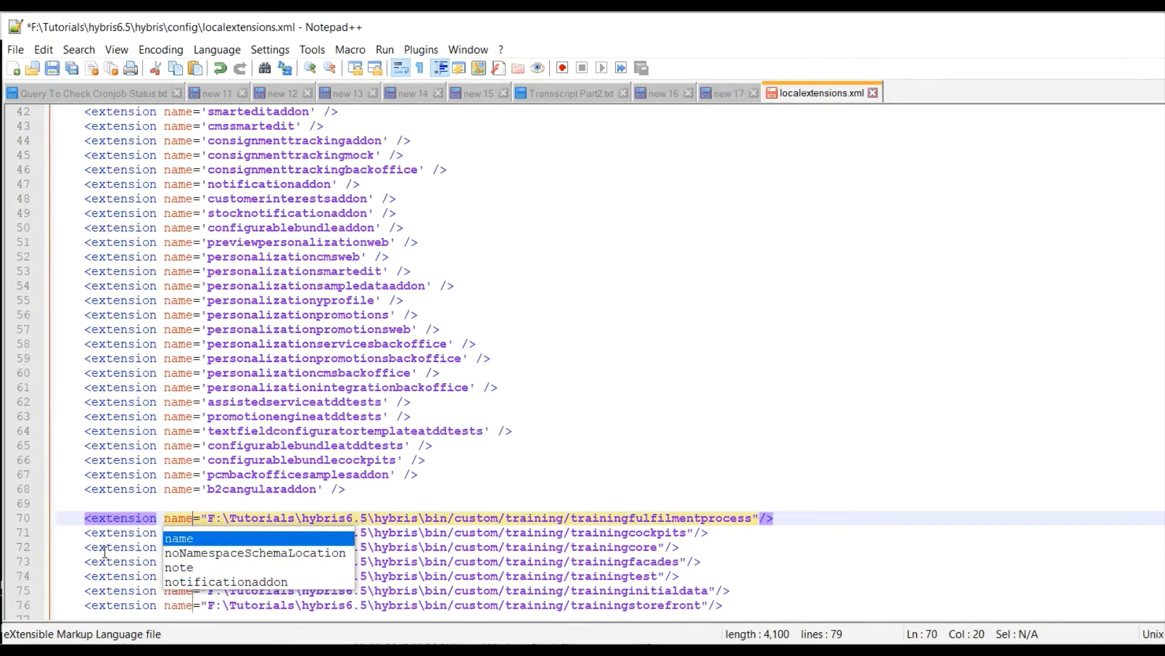
pyautogui.hotkey('alt', 'shift', 'Right')
pyautogui.hotkey('alt', 'shift', 'Right')
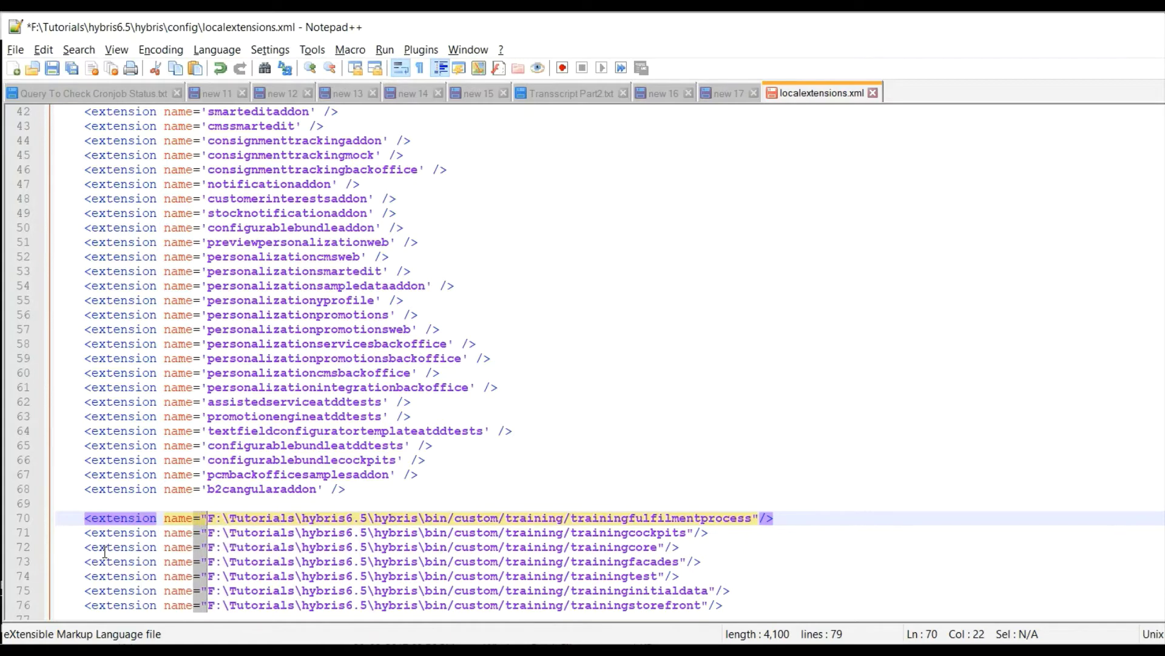
pyautogui.hotkey('alt', 'shift', 'Left')
pyautogui.press('Right')
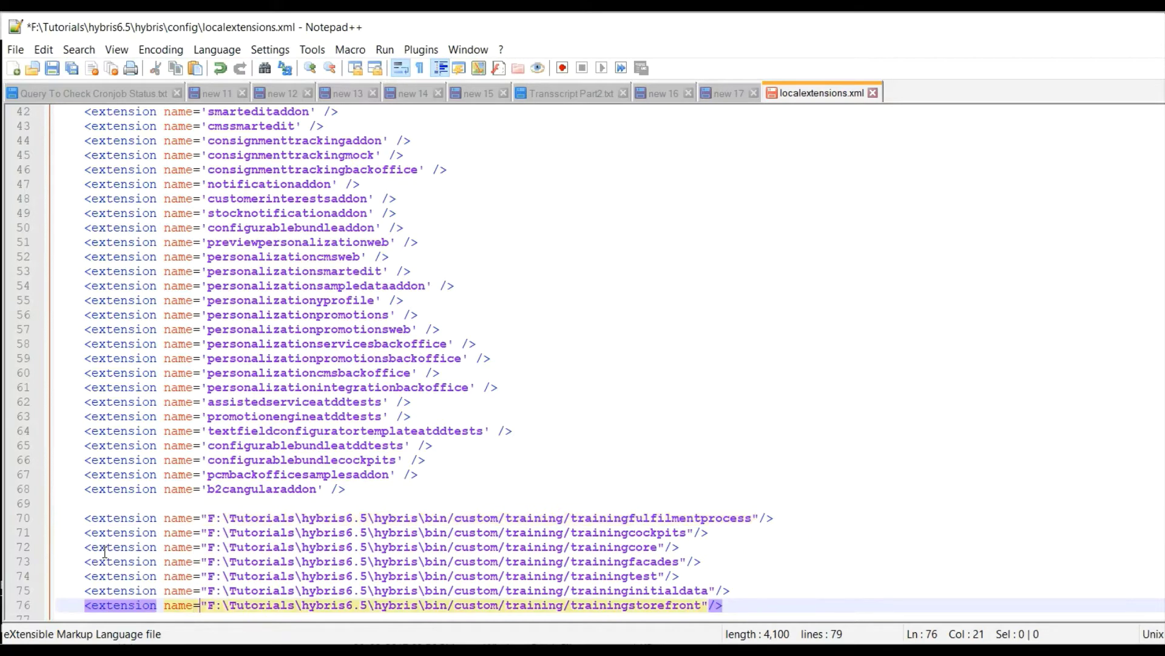
# Replace the path prefix up to training/ with a single quote on all seven lines.
pyautogui.hotkey('alt', 'shift', 'Up')
pyautogui.hotkey('alt', 'shift', 'Up')
pyautogui.hotkey('alt', 'shift', 'Up')
pyautogui.hotkey('alt', 'shift', 'Up')
pyautogui.hotkey('alt', 'shift', 'Up')
pyautogui.hotkey('alt', 'shift', 'Up')
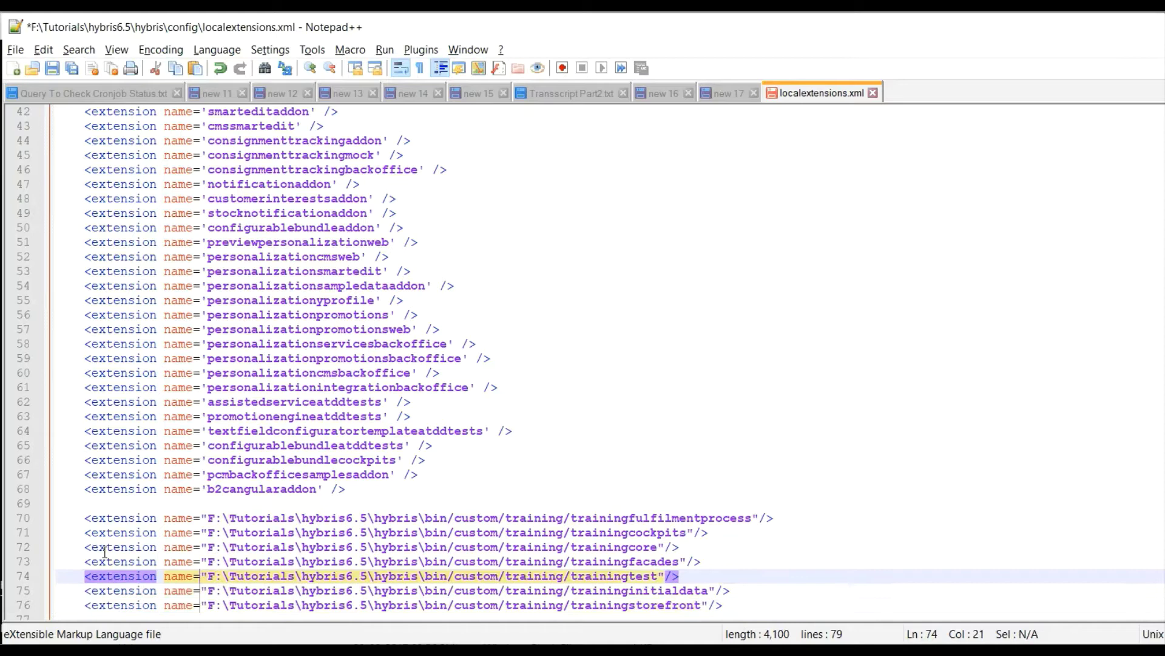
pyautogui.hotkey('alt', 'shift', 'Right')
pyautogui.hotkey('alt', 'shift', 'Right')
pyautogui.hotkey('alt', 'shift', 'Right')
pyautogui.hotkey('alt', 'shift', 'Right')
pyautogui.hotkey('alt', 'shift', 'Right')
pyautogui.hotkey('alt', 'shift', 'Right')
pyautogui.hotkey('alt', 'shift', 'Right')
pyautogui.hotkey('alt', 'shift', 'Right')
pyautogui.hotkey('alt', 'shift', 'Right')
pyautogui.hotkey('alt', 'shift', 'Right')
pyautogui.hotkey('alt', 'shift', 'Right')
pyautogui.hotkey('alt', 'shift', 'Right')
pyautogui.hotkey('alt', 'shift', 'Right')
pyautogui.hotkey('alt', 'shift', 'Right')
pyautogui.hotkey('alt', 'shift', 'Right')
pyautogui.hotkey('alt', 'shift', 'Right')
pyautogui.hotkey('alt', 'shift', 'Right')
pyautogui.hotkey('alt', 'shift', 'Right')
pyautogui.hotkey('alt', 'shift', 'Right')
pyautogui.hotkey('alt', 'shift', 'Right')
pyautogui.hotkey('alt', 'shift', 'Right')
pyautogui.hotkey('alt', 'shift', 'Right')
pyautogui.hotkey('alt', 'shift', 'Right')
pyautogui.hotkey('alt', 'shift', 'Right')
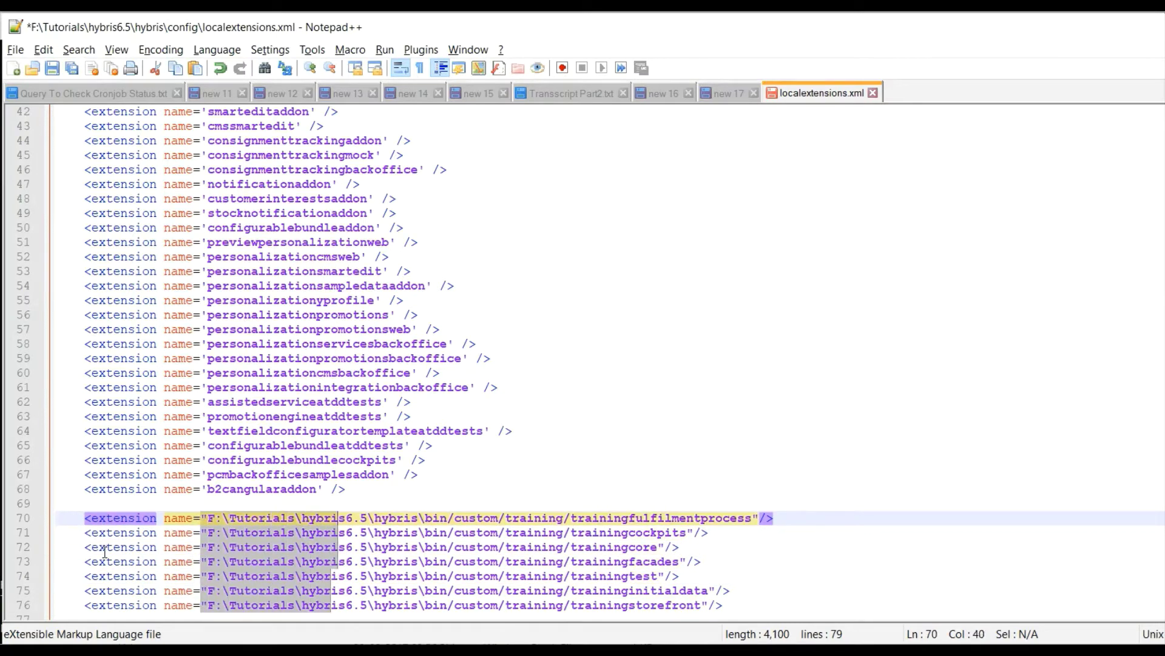
pyautogui.hotkey('alt', 'shift', 'Left')
pyautogui.hotkey('alt', 'shift', 'Left')
pyautogui.hotkey('alt', 'shift', 'Left')
pyautogui.hotkey('alt', 'shift', 'Left')
pyautogui.hotkey('alt', 'shift', 'Left')
pyautogui.hotkey('alt', 'shift', 'Left')
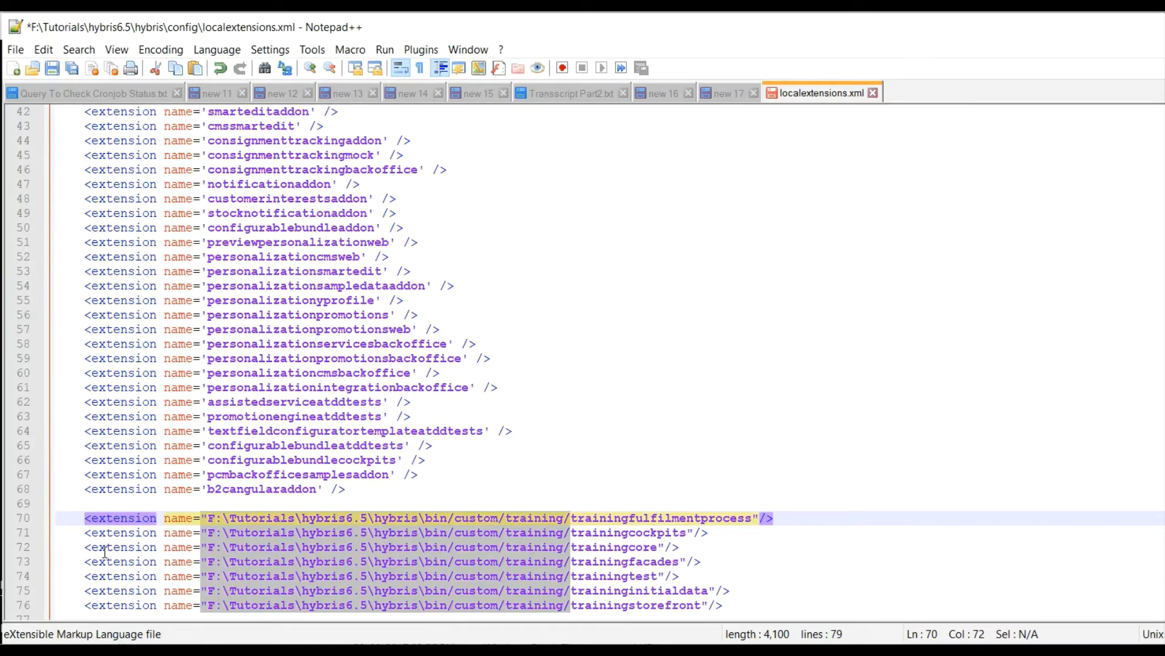
pyautogui.press('Delete')
pyautogui.write("'")
# Change each closing double quote to a single quote on lines 76 through 70, then select the seven lines.
pyautogui.press('End')
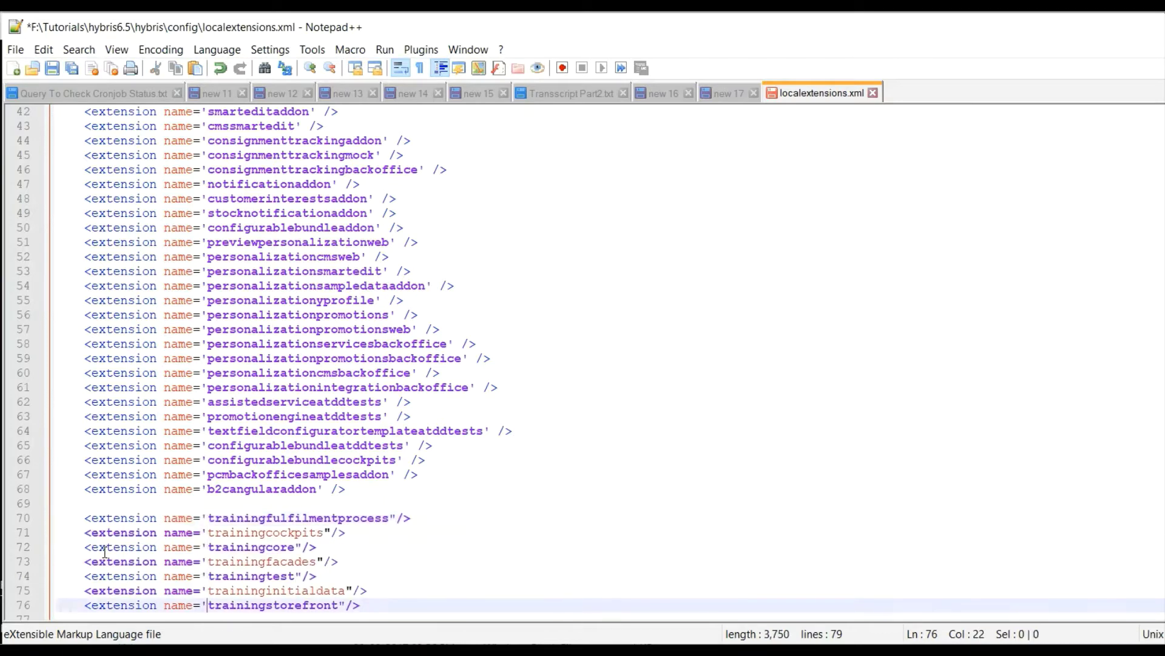
pyautogui.press('Left')
pyautogui.press('Left')
pyautogui.press('BackSpace')
pyautogui.write("'")
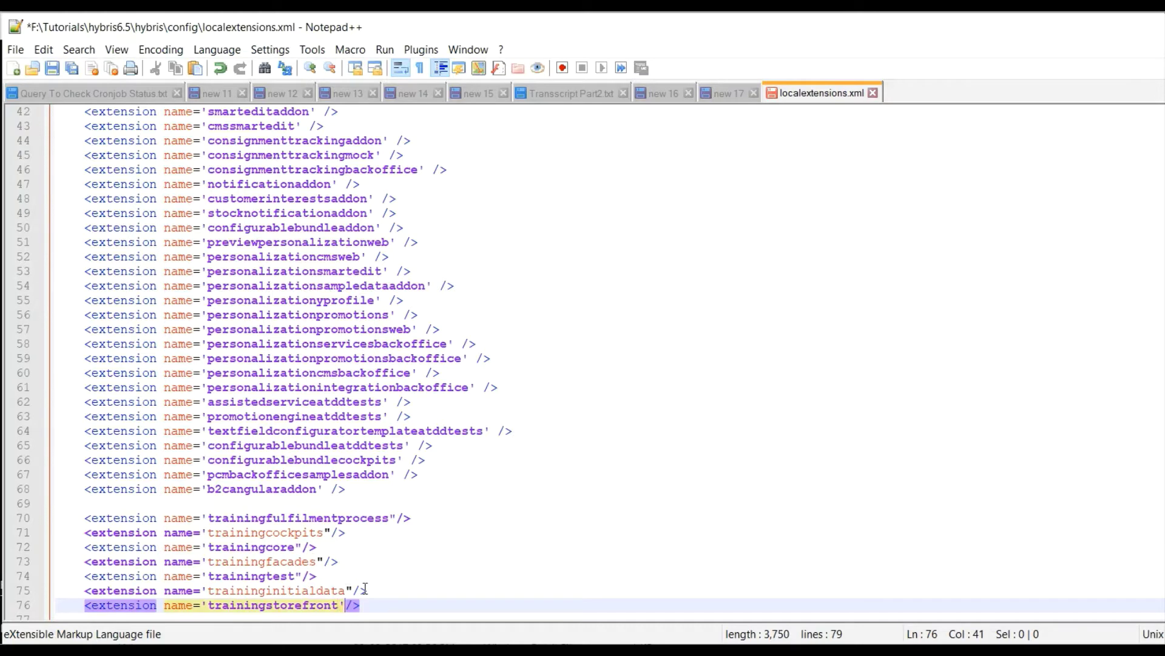
pyautogui.click(352, 590)
pyautogui.press('BackSpace')
pyautogui.write("'")
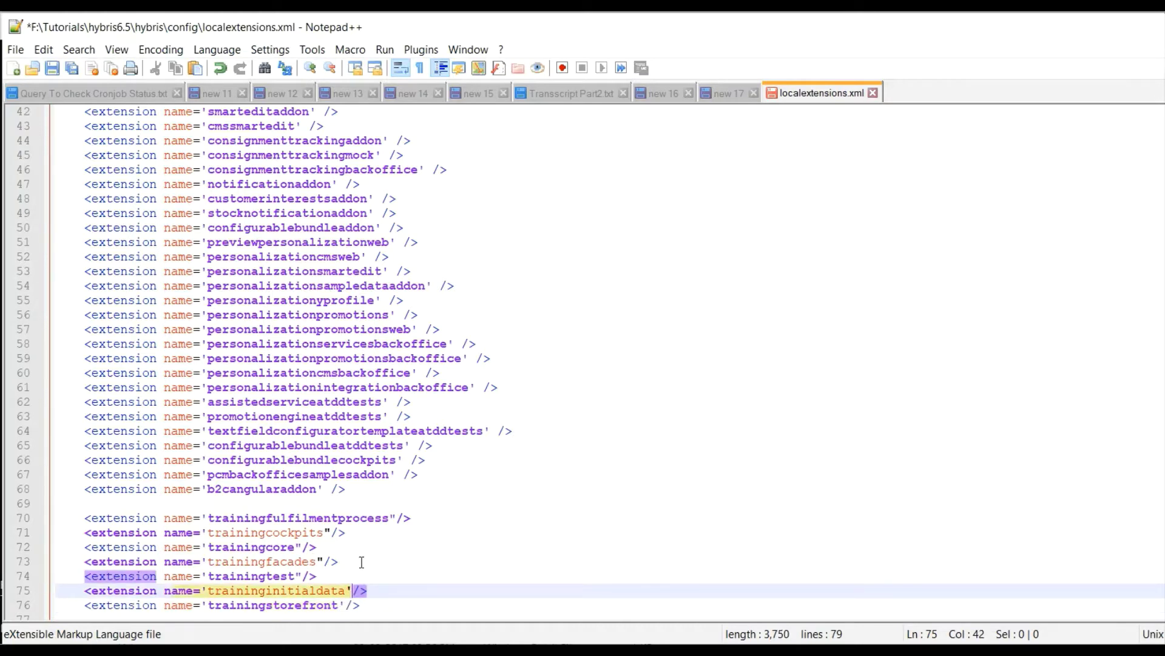
pyautogui.click(310, 575)
pyautogui.press('BackSpace')
pyautogui.write("'")
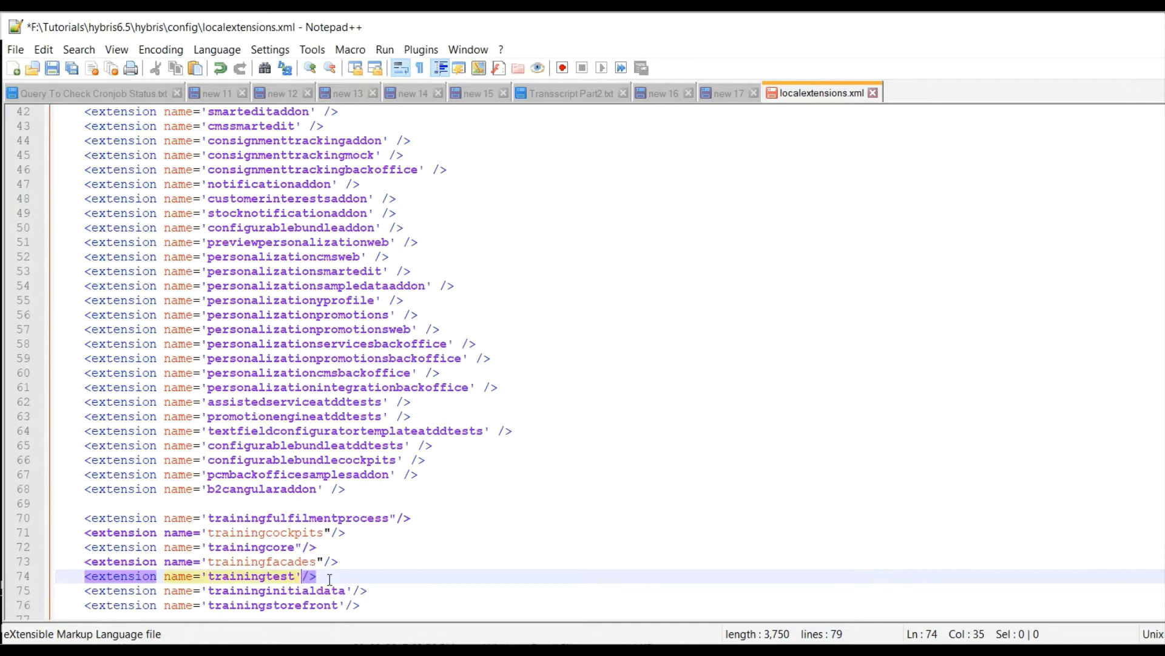
pyautogui.click(323, 557)
pyautogui.press('BackSpace')
pyautogui.write("'")
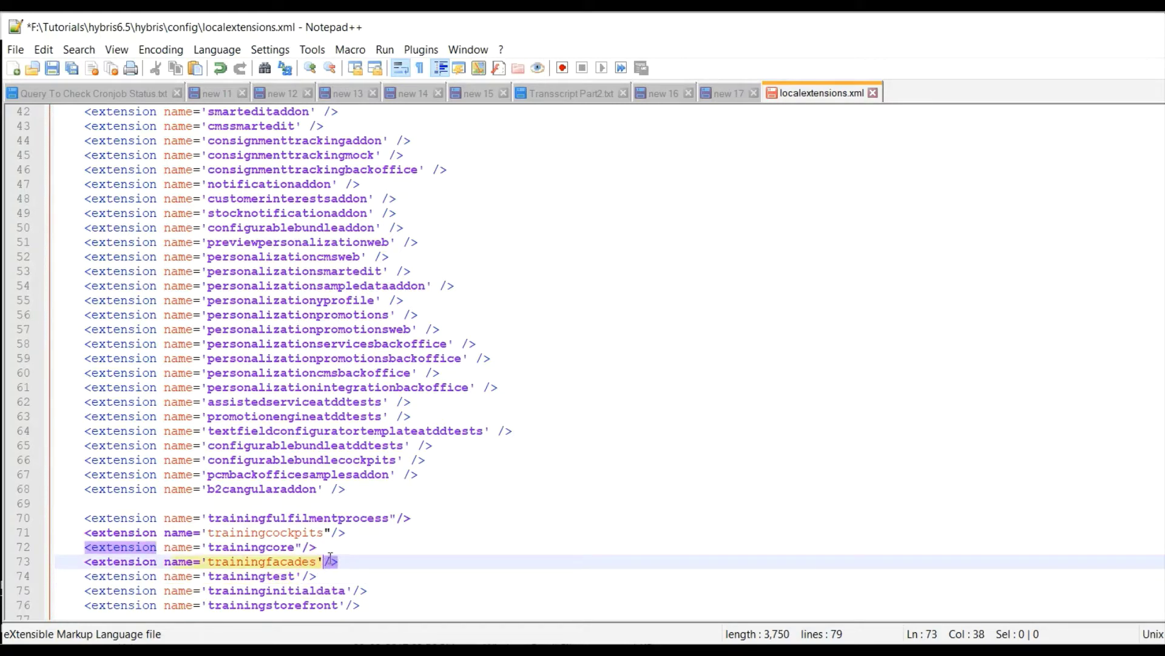
pyautogui.click(306, 546)
pyautogui.press('BackSpace')
pyautogui.write("'")
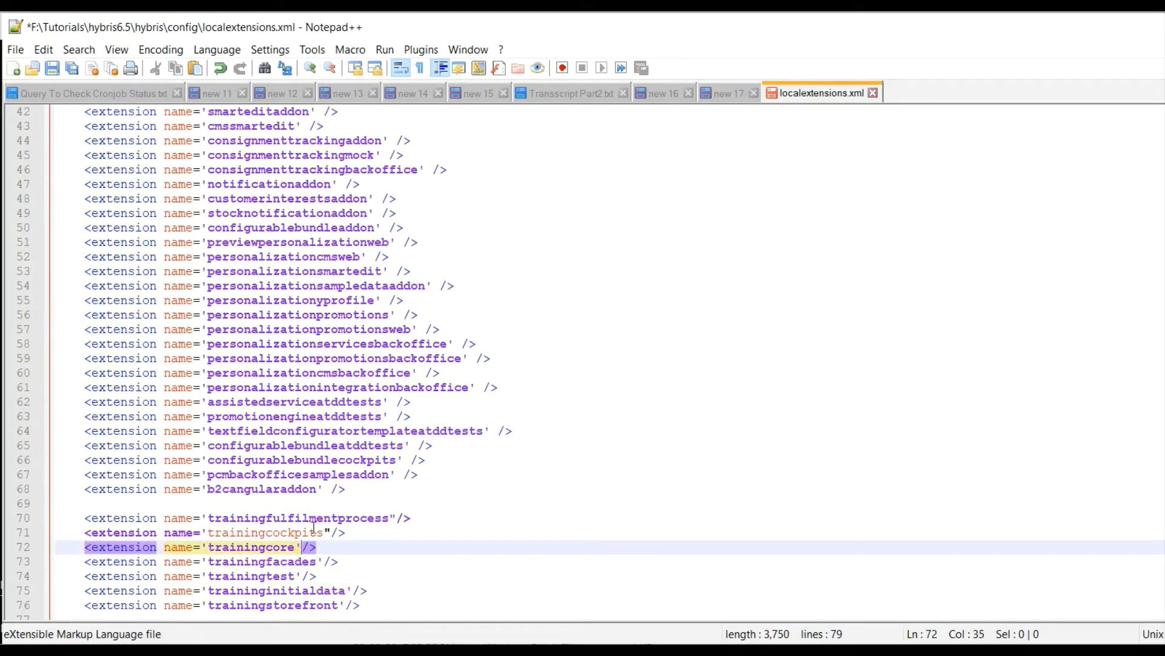
pyautogui.click(332, 533)
pyautogui.press('BackSpace')
pyautogui.write("'")
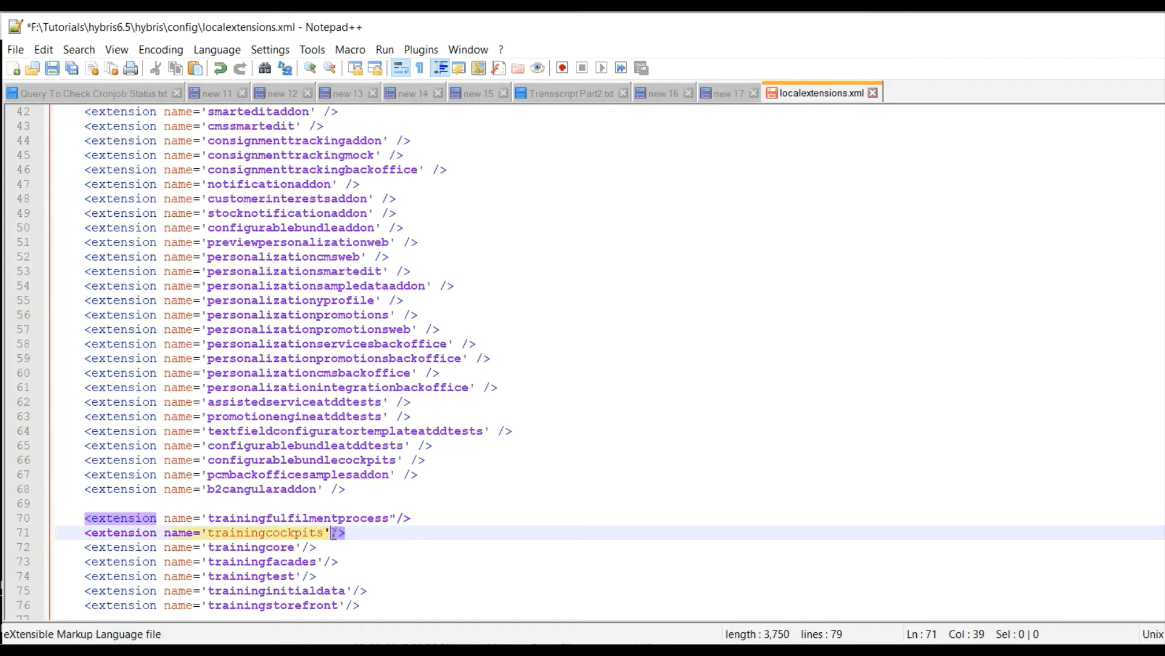
pyautogui.click(397, 521)
pyautogui.press('BackSpace')
pyautogui.write("'")
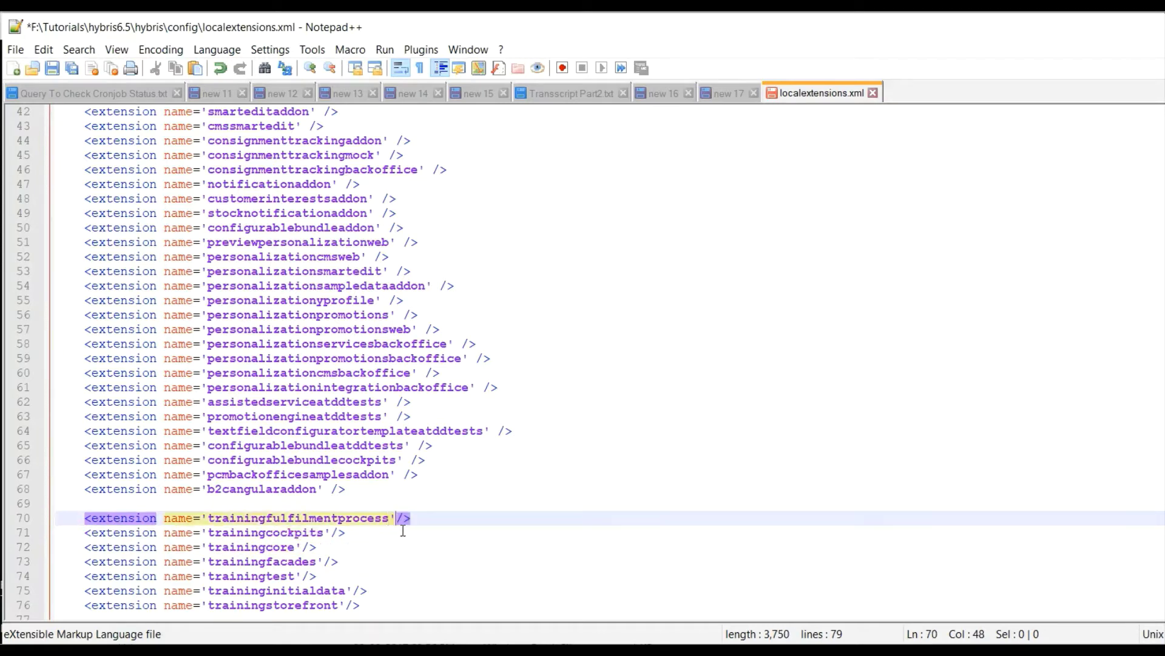
pyautogui.click(394, 547)
pyautogui.scroll(-1, 383, 595)
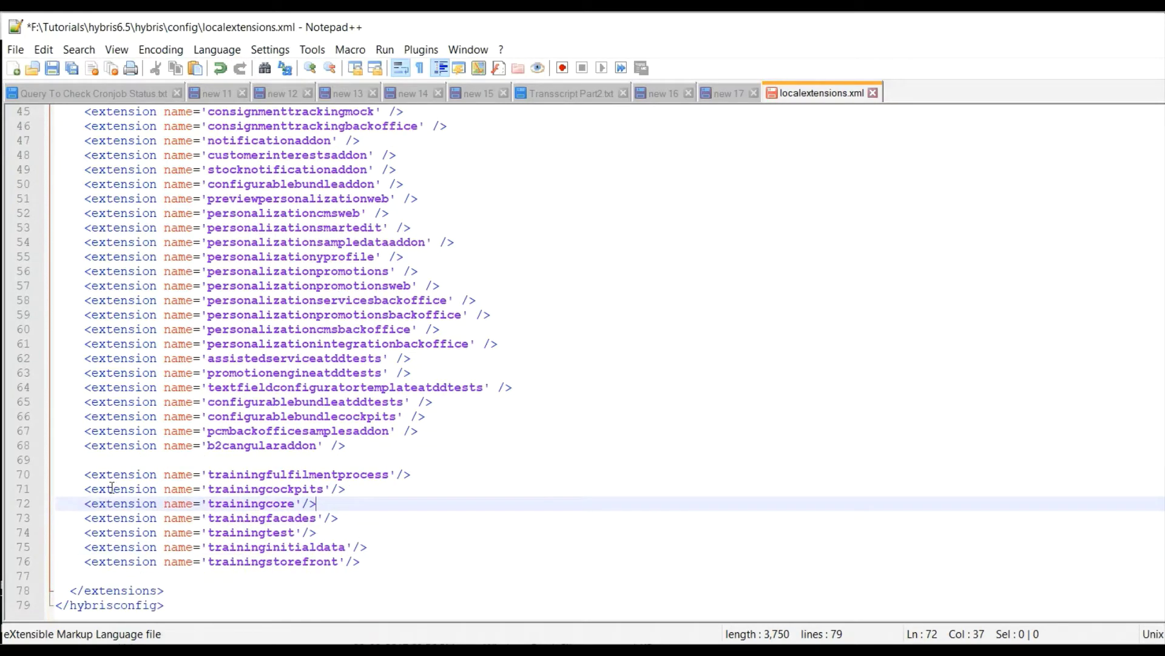
pyautogui.moveTo(77, 474); pyautogui.dragTo(386, 555)
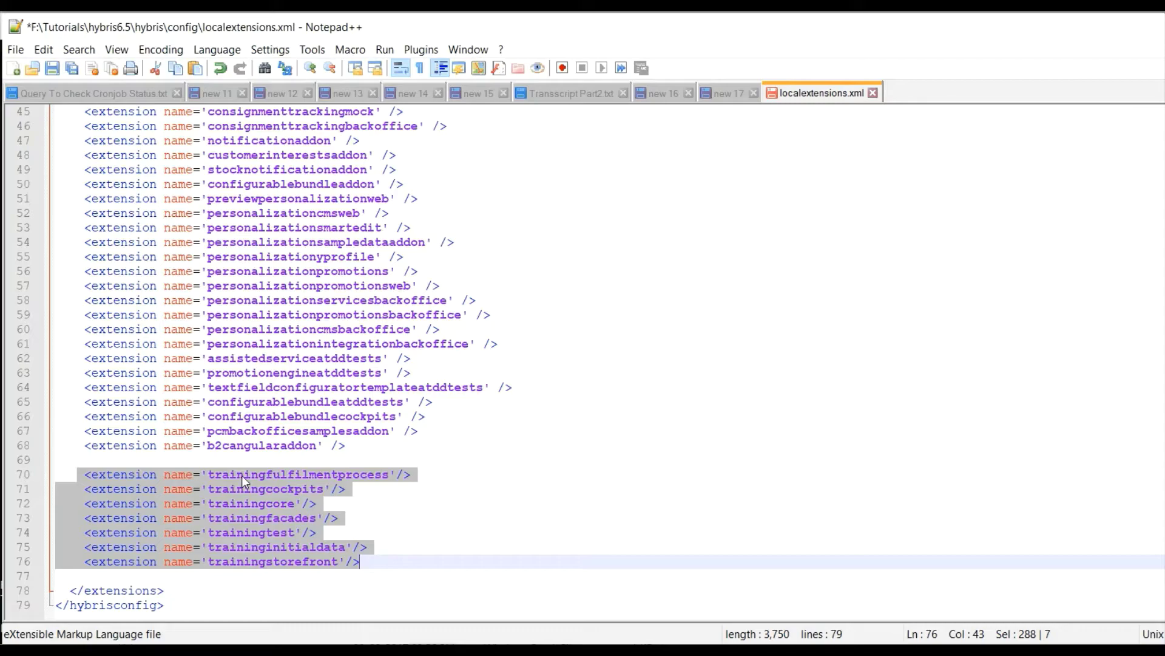
# Run ant clean all at the platform prompt and let it build to BUILD SUCCESSFUL.
pyautogui.hotkey('alt', 'Tab')
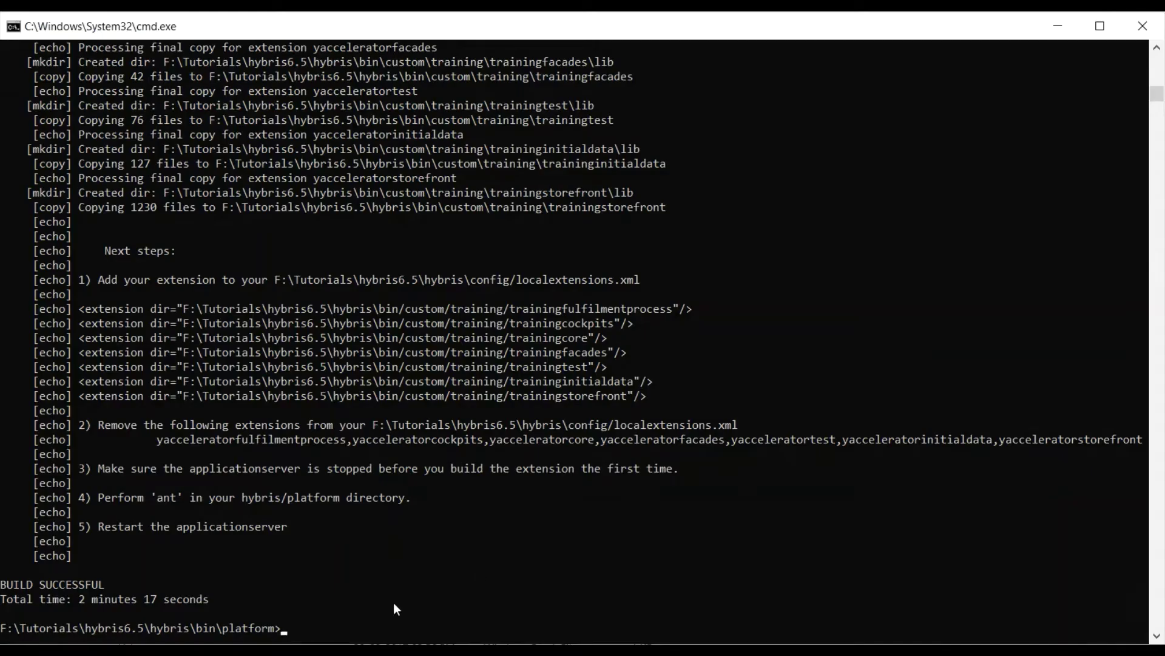
pyautogui.click(330, 628)
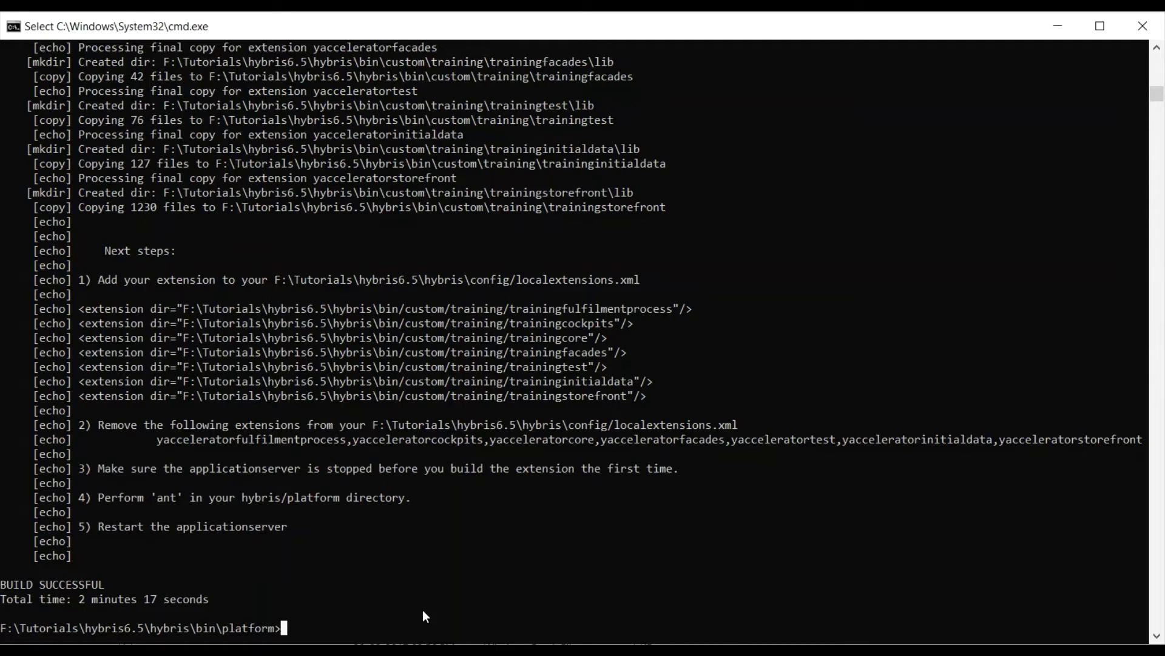
pyautogui.write('ant c')
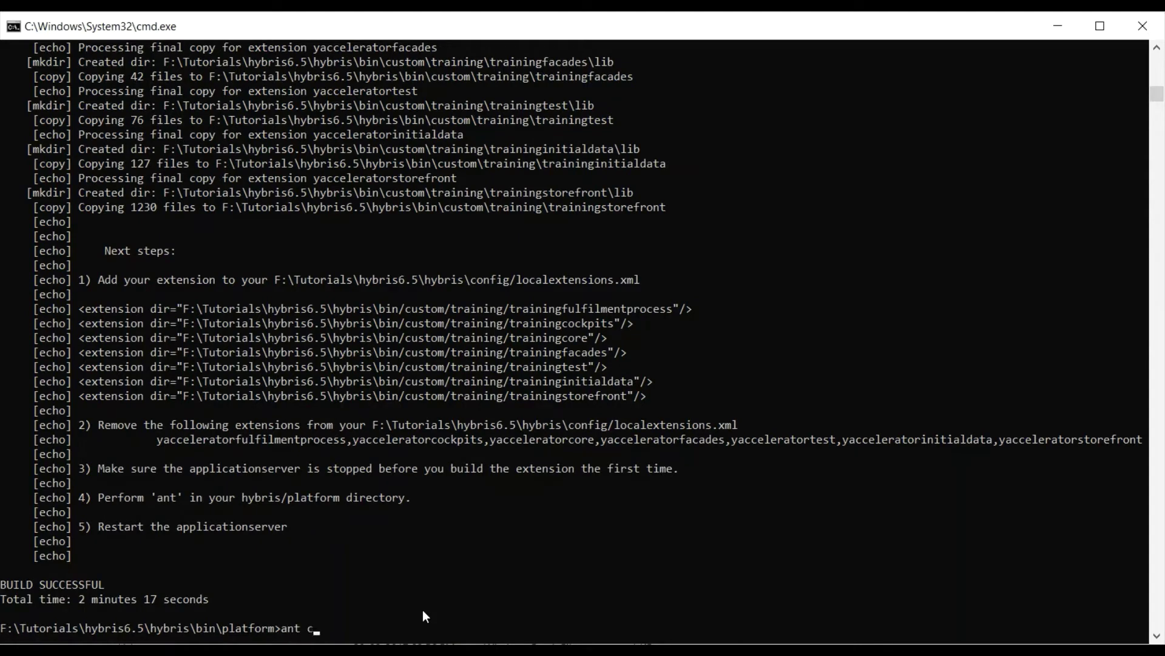
pyautogui.write('lean all')
pyautogui.press('Return')
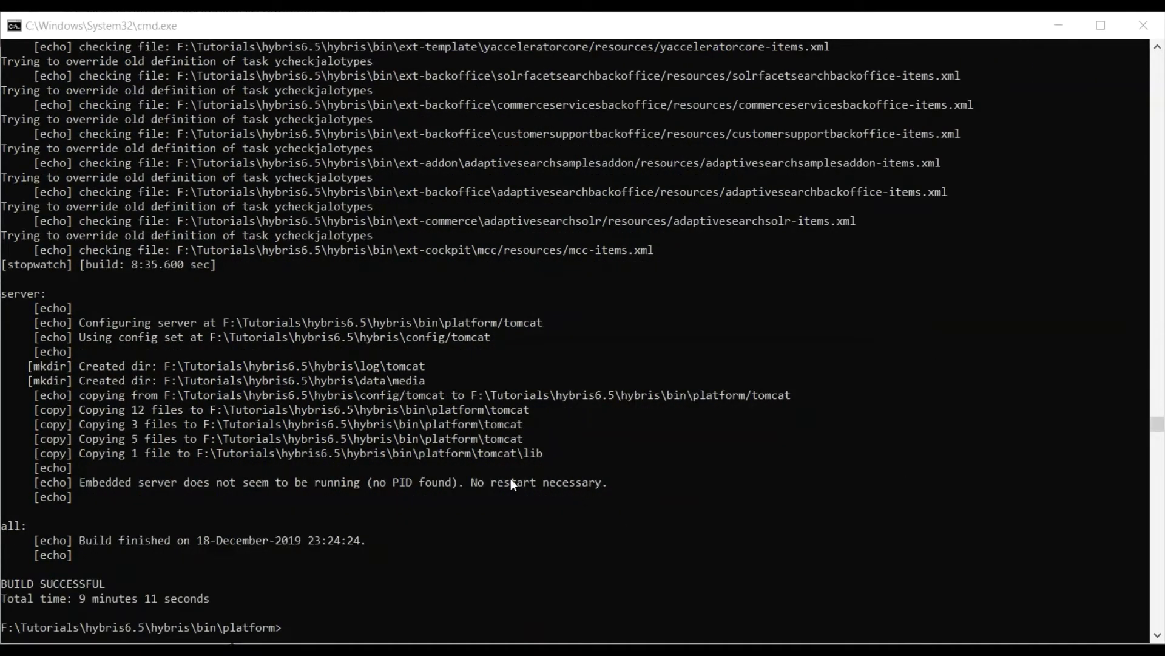
# Start the hybris server with hybrisserver.bat debug from the platform prompt.
pyautogui.click(314, 627)
pyautogui.write('hybris\\bin\\platform>hy')
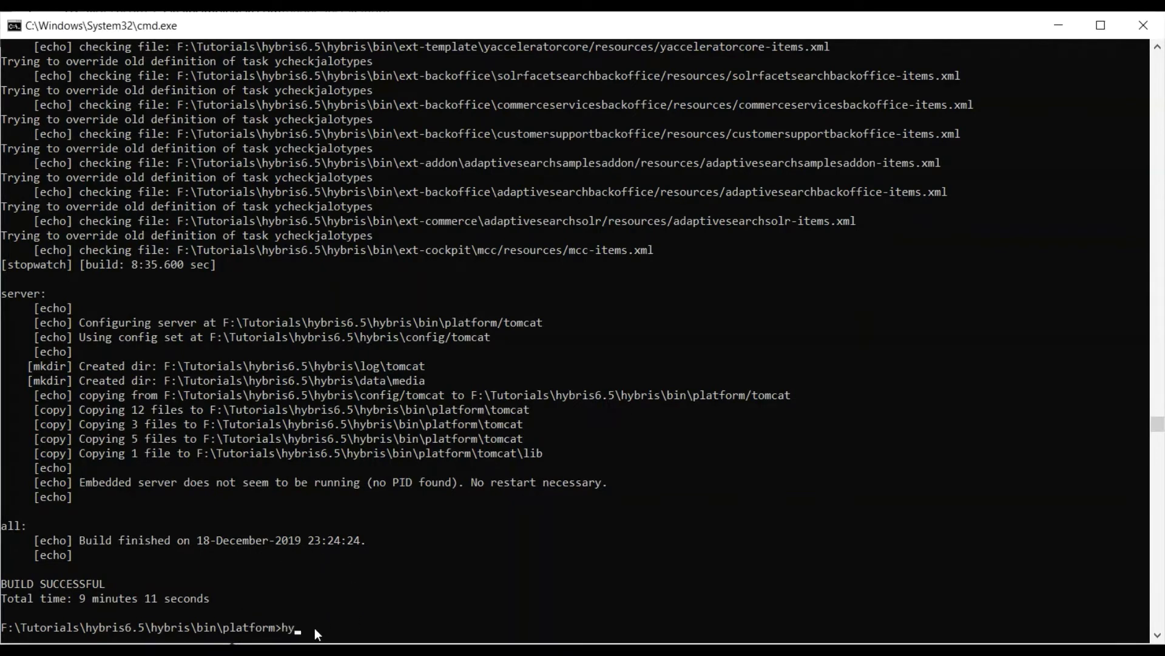
pyautogui.write('brisserver.bat debug')
pyautogui.moveTo(392, 630); pyautogui.dragTo(423, 573)
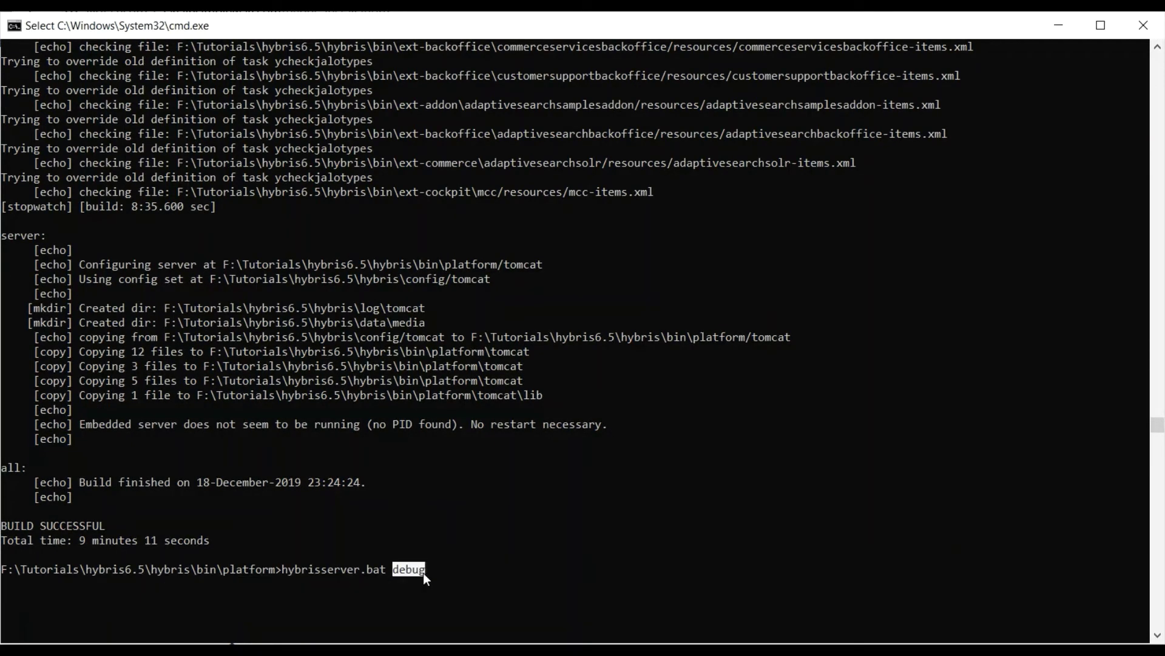
pyautogui.click(460, 574)
pyautogui.press('Escape')
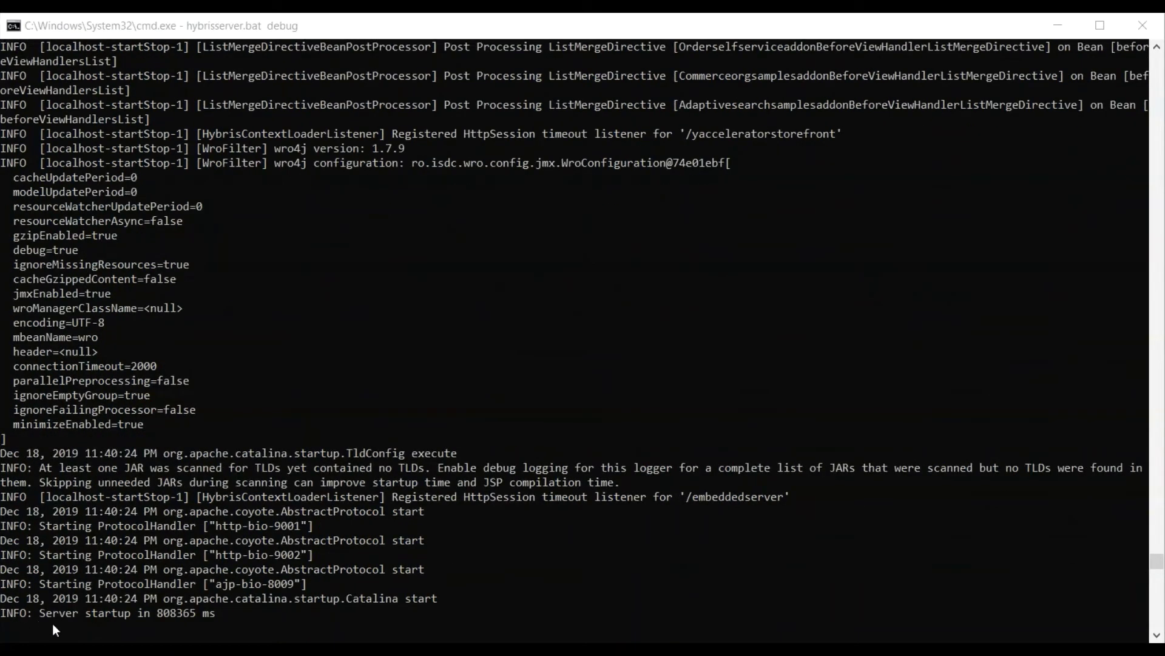
# Highlight the 'Server startup in 808365 ms' log message.
pyautogui.click(40, 613)
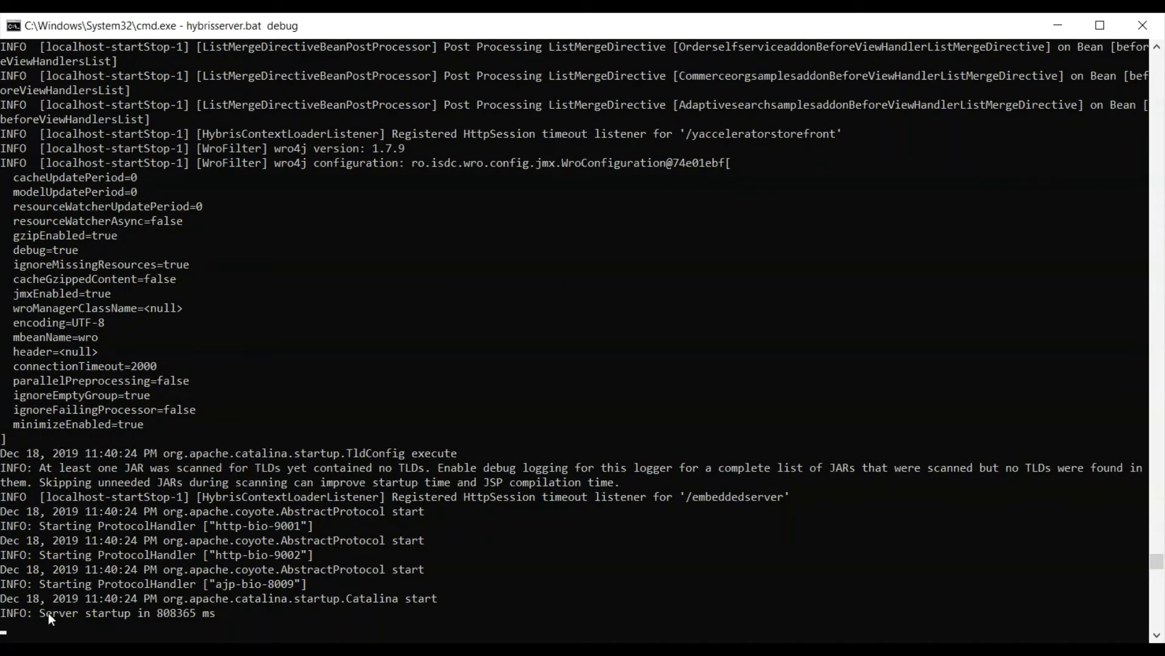
pyautogui.click(41, 612)
pyautogui.moveTo(41, 611); pyautogui.dragTo(224, 617)
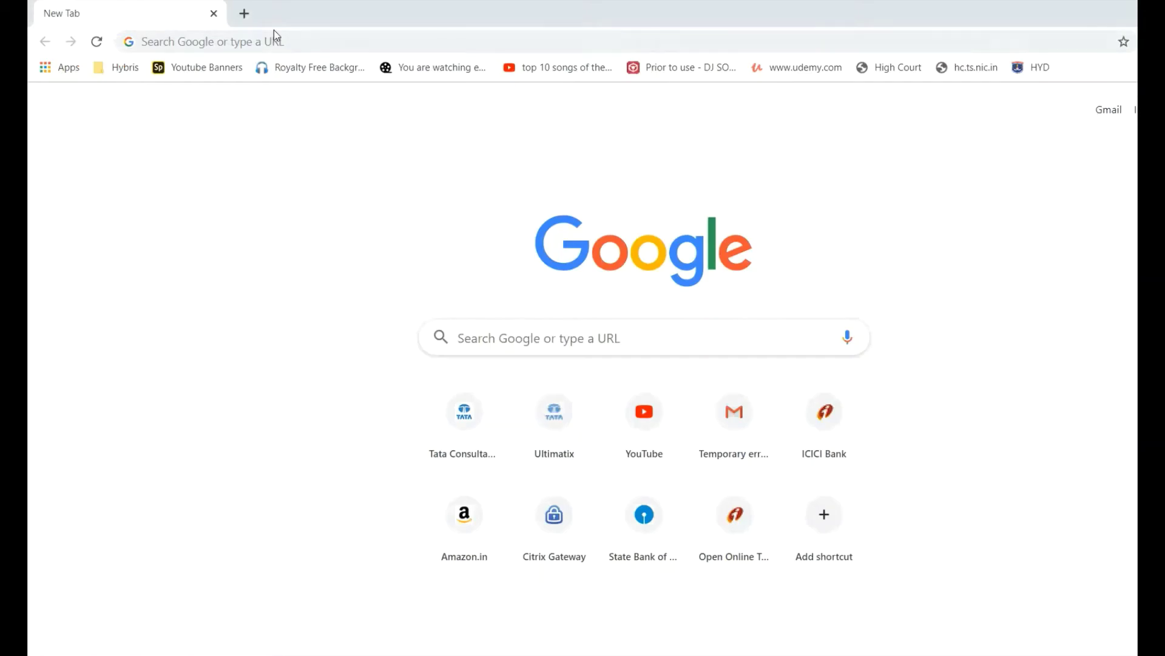
# Open localhost:9001 in Chrome past the security warning, then bring up the platform folder window.
pyautogui.click(299, 41)
pyautogui.write('http://localhost:9001')
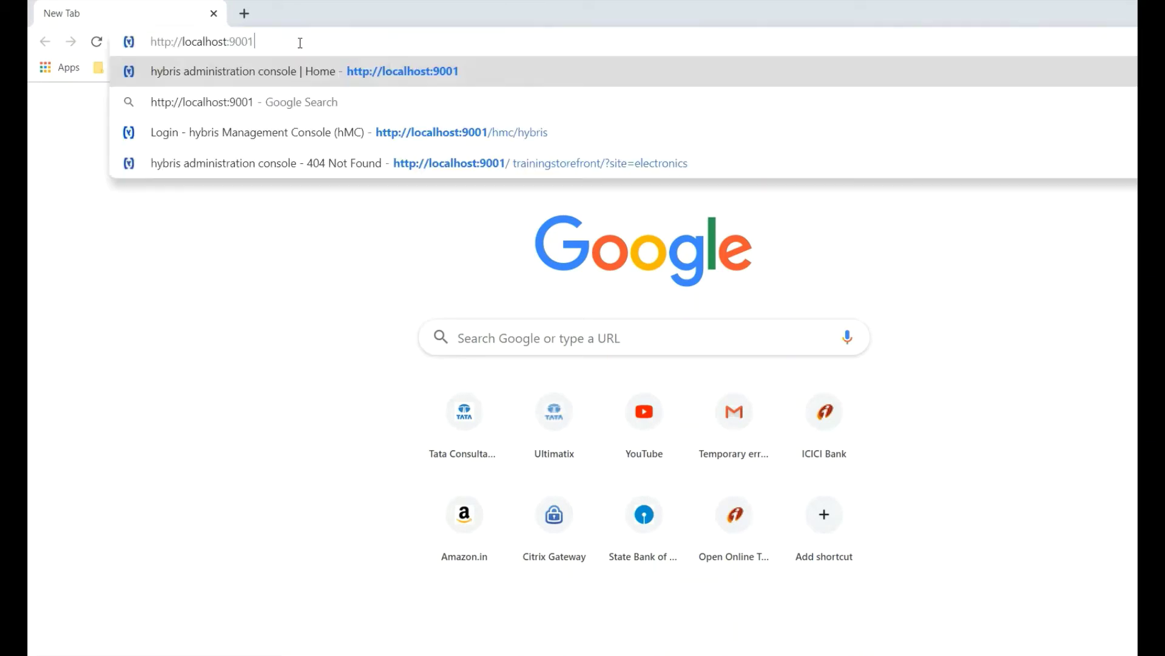
pyautogui.press('Return')
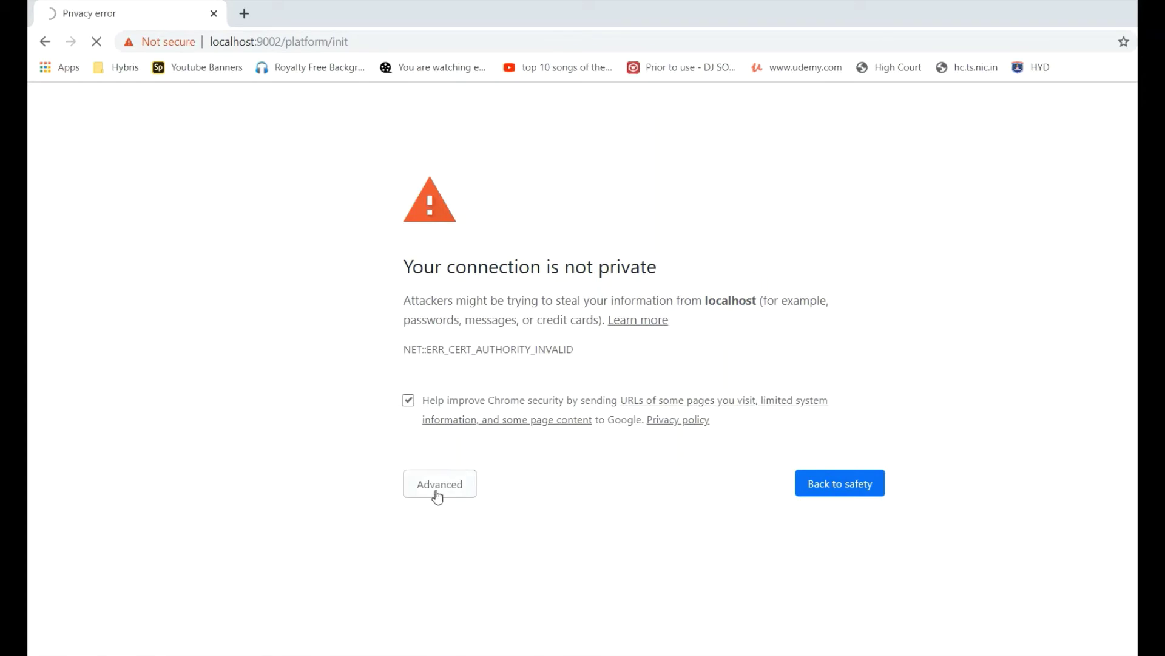
pyautogui.click(438, 497)
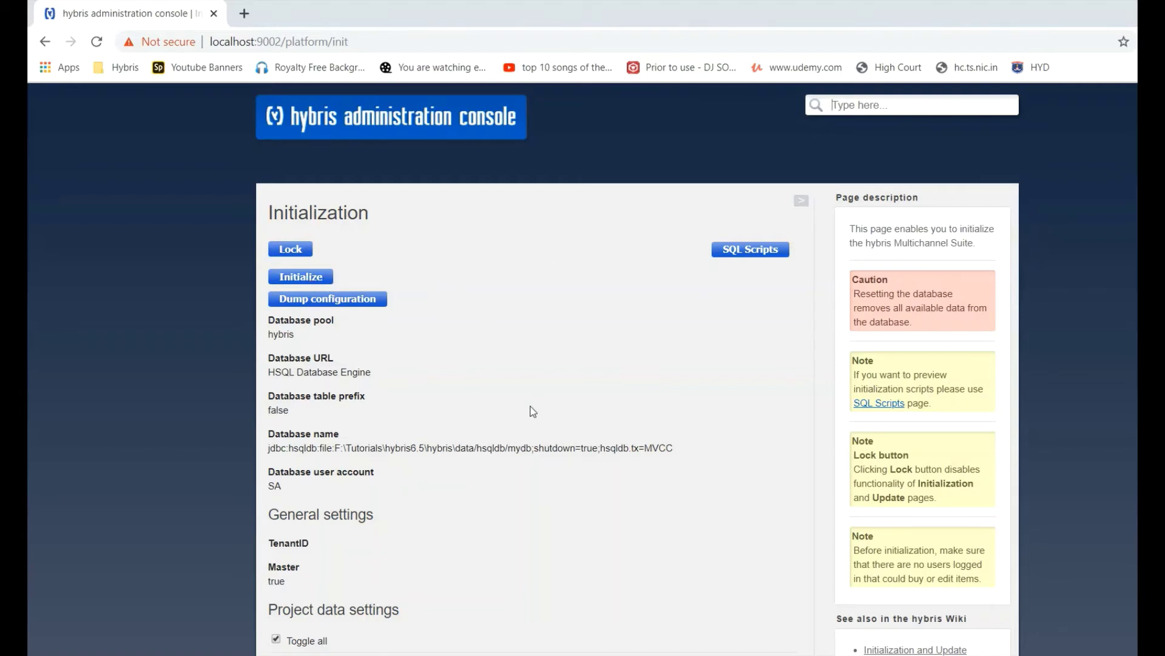
pyautogui.hotkey('alt', 'Tab')
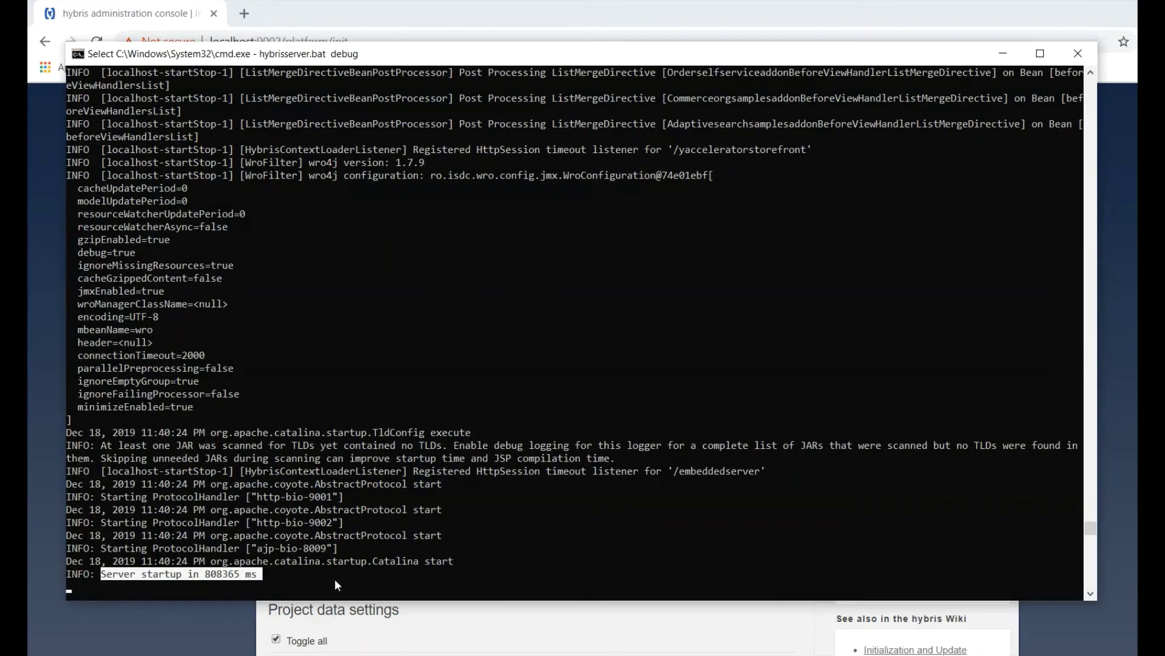
pyautogui.click(525, 649)
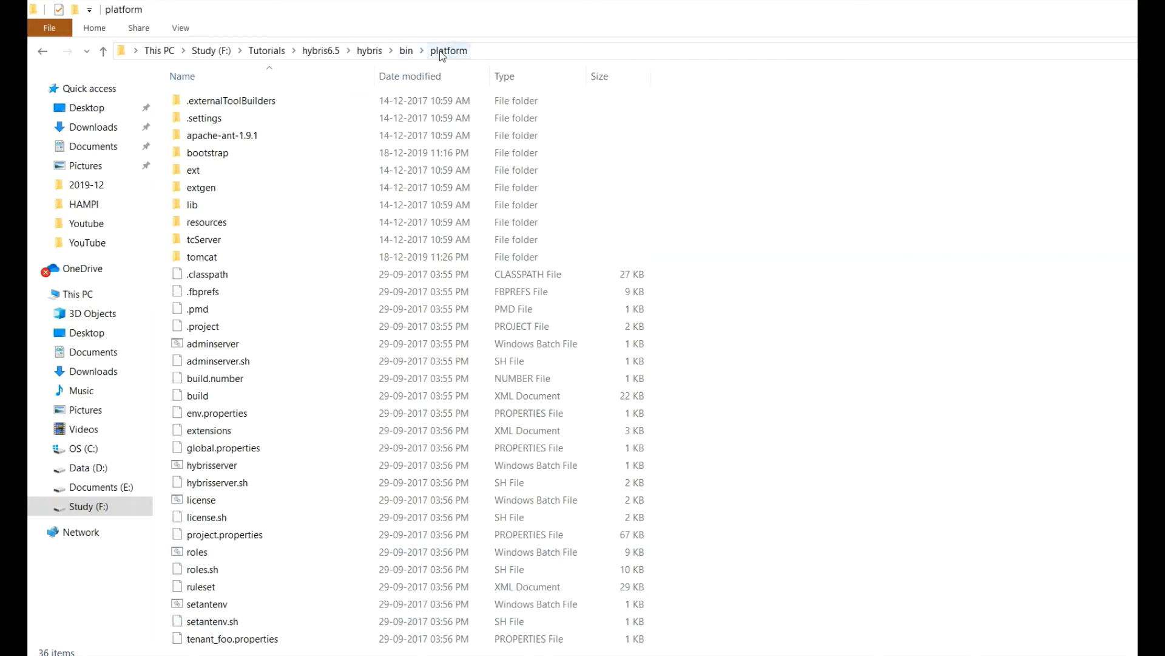
# Open a command prompt in the platform folder with ant initialize entered, then return to Chrome.
pyautogui.click(502, 50)
pyautogui.write('cmd')
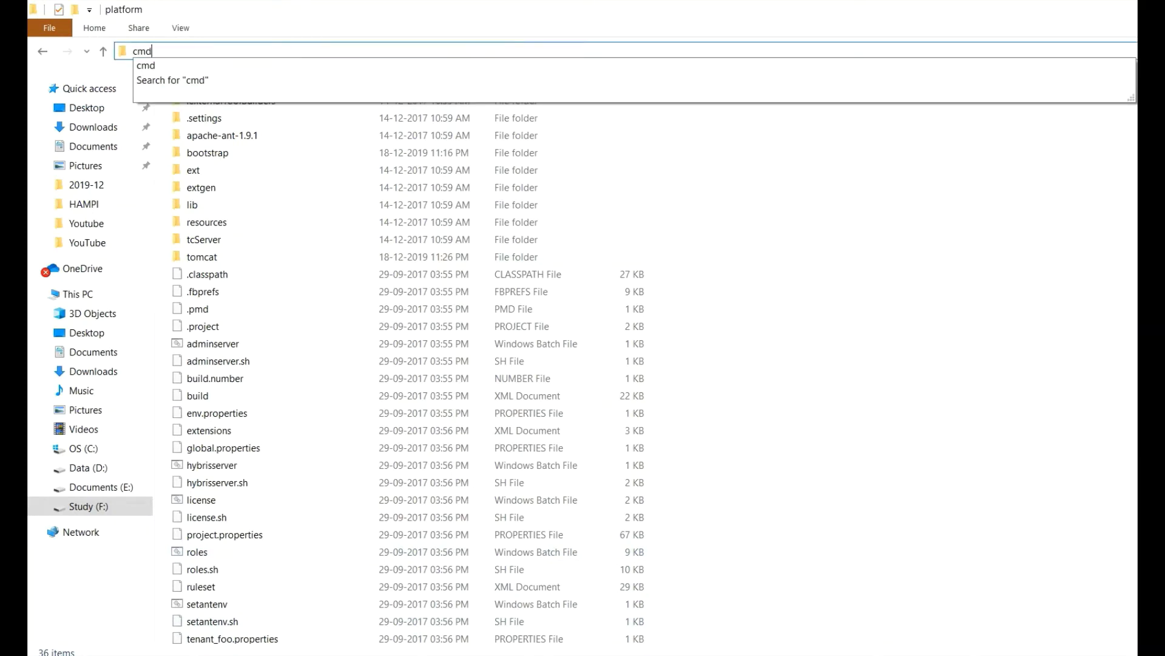
pyautogui.press('Return')
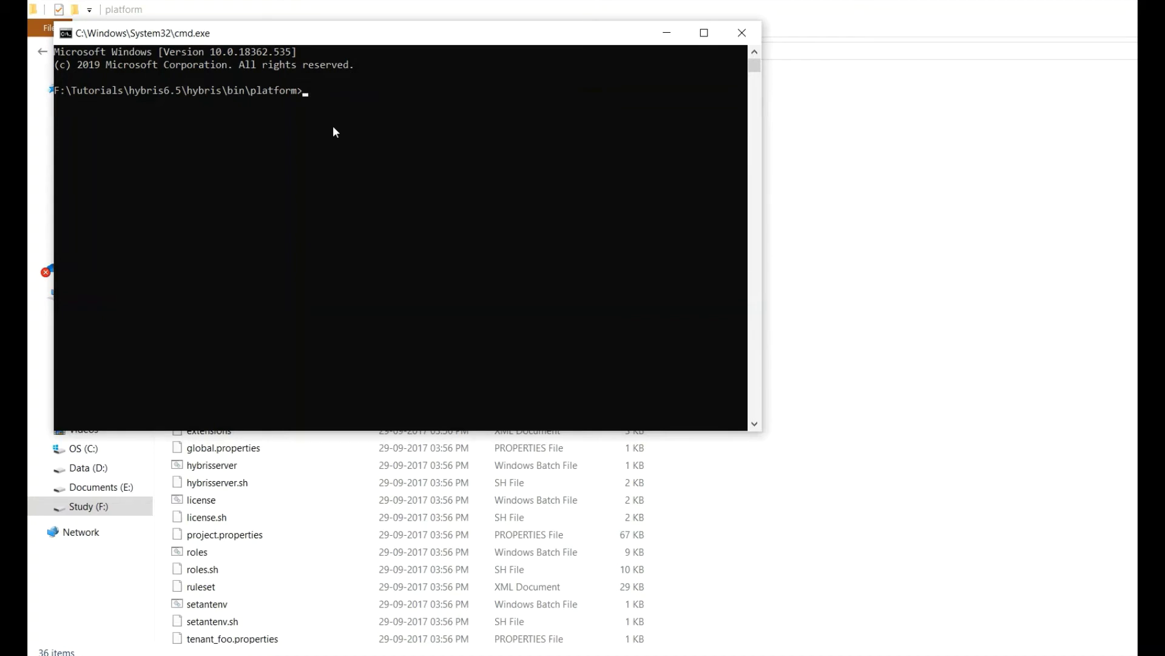
pyautogui.write('http://localhost:9001')
pyautogui.press('BackSpace')
pyautogui.press('BackSpace')
pyautogui.press('BackSpace')
pyautogui.press('BackSpace')
pyautogui.press('BackSpace')
pyautogui.press('BackSpace')
pyautogui.press('BackSpace')
pyautogui.press('BackSpace')
pyautogui.press('BackSpace')
pyautogui.press('BackSpace')
pyautogui.press('BackSpace')
pyautogui.press('BackSpace')
pyautogui.press('BackSpace')
pyautogui.press('BackSpace')
pyautogui.press('BackSpace')
pyautogui.press('BackSpace')
pyautogui.press('BackSpace')
pyautogui.press('BackSpace')
pyautogui.press('BackSpace')
pyautogui.press('BackSpace')
pyautogui.write('ant initialize')
pyautogui.press('super+Tab')
# Bring the admin console forward and start system initialization, confirming with OK.
pyautogui.press('Right')
pyautogui.press('Right')
pyautogui.press('Return')
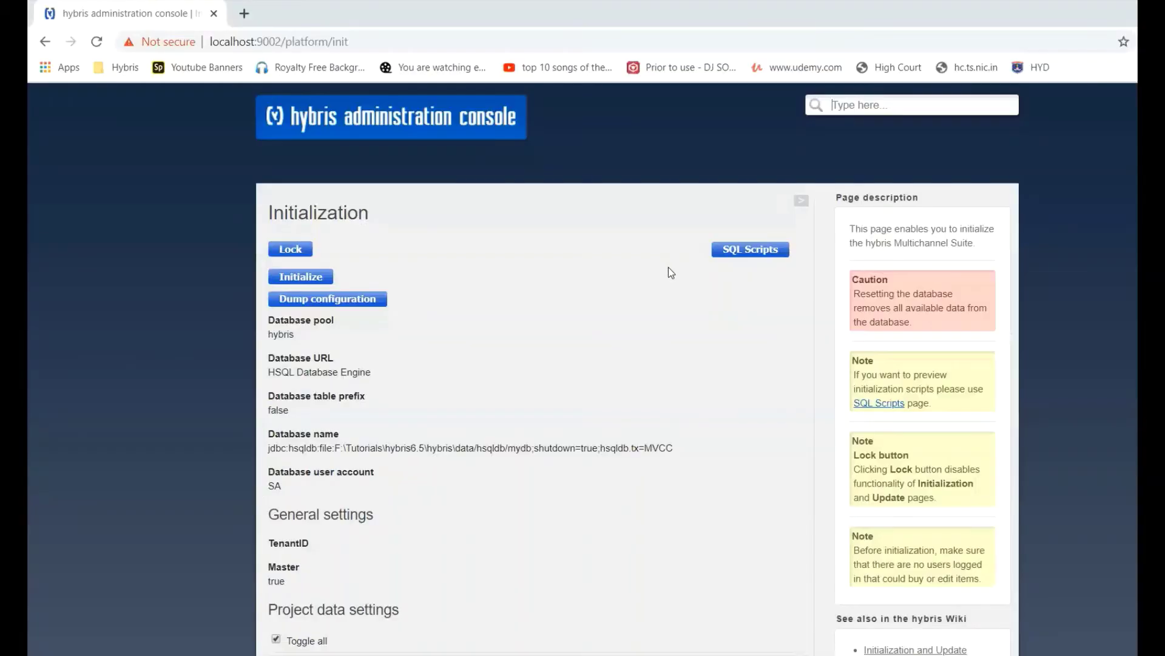
pyautogui.click(331, 277)
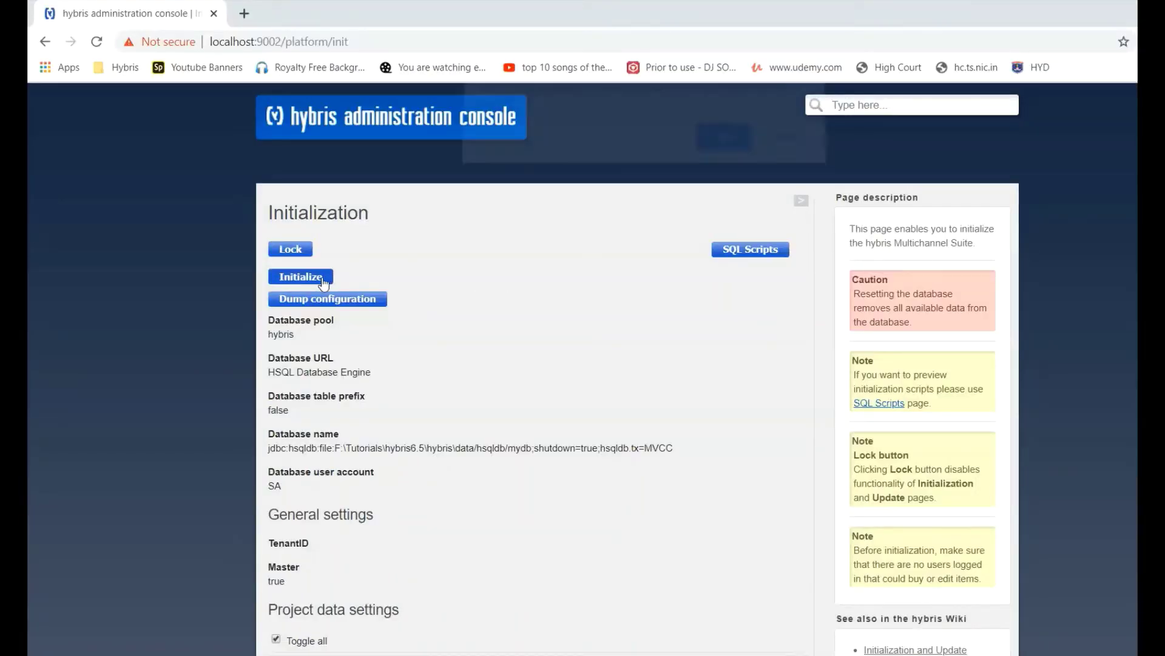
pyautogui.click(720, 146)
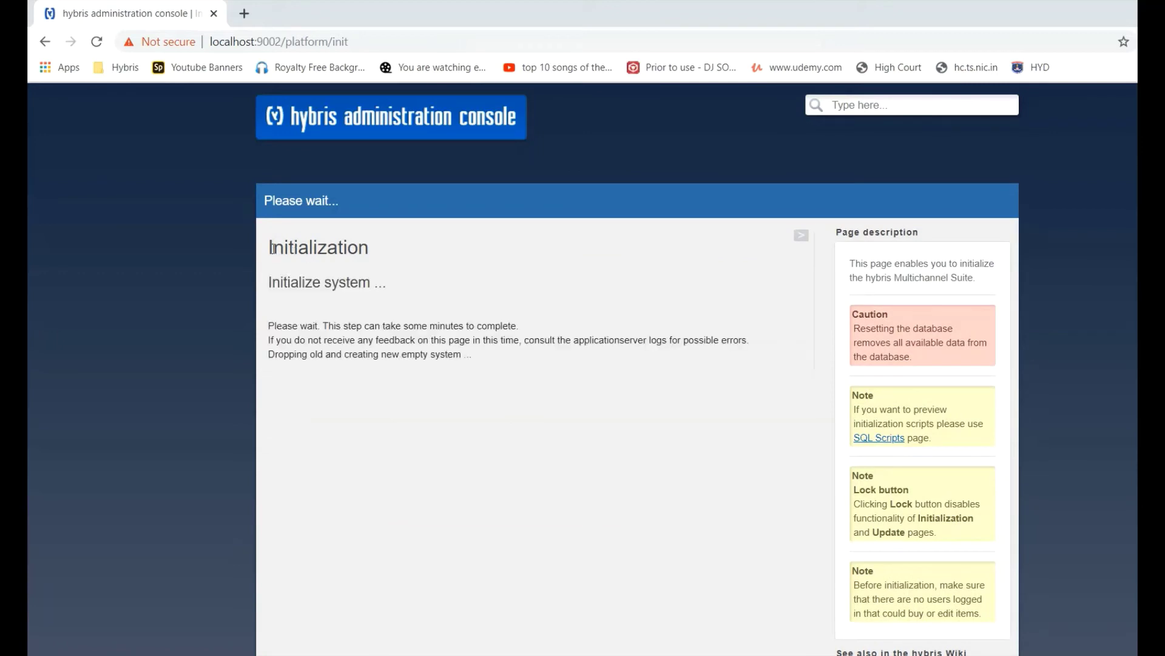
# Check that initialization FINISHED in 57 min 14 s 624 ms and continue to the login page.
pyautogui.moveTo(270, 246); pyautogui.dragTo(377, 265)
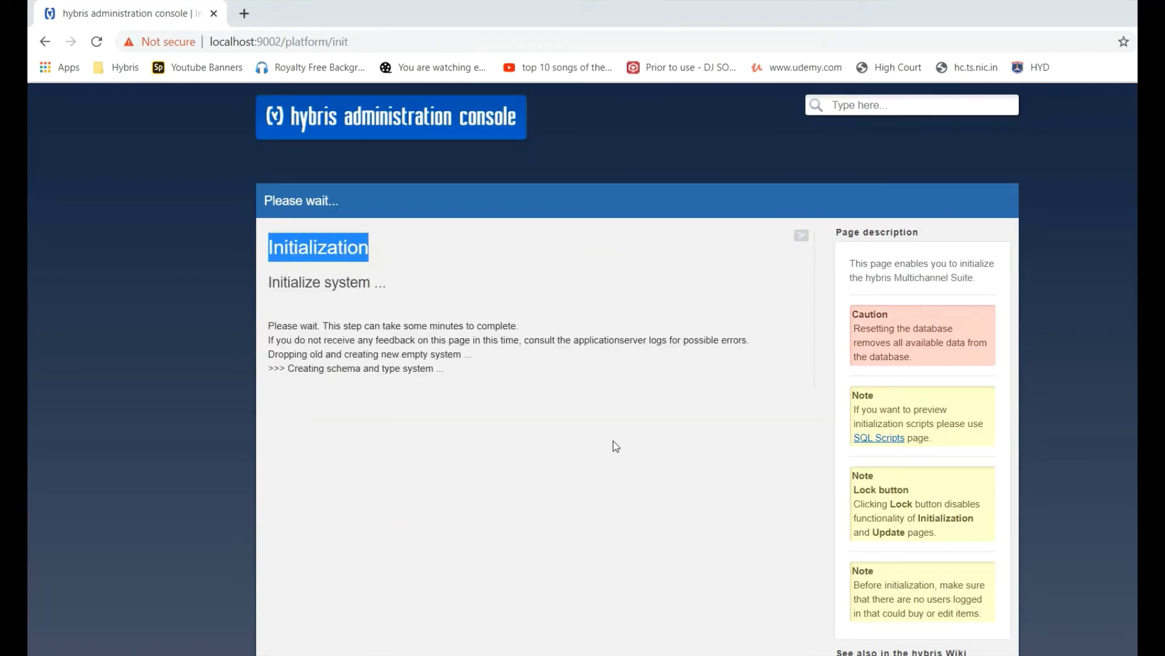
pyautogui.scroll(-3, 610, 446)
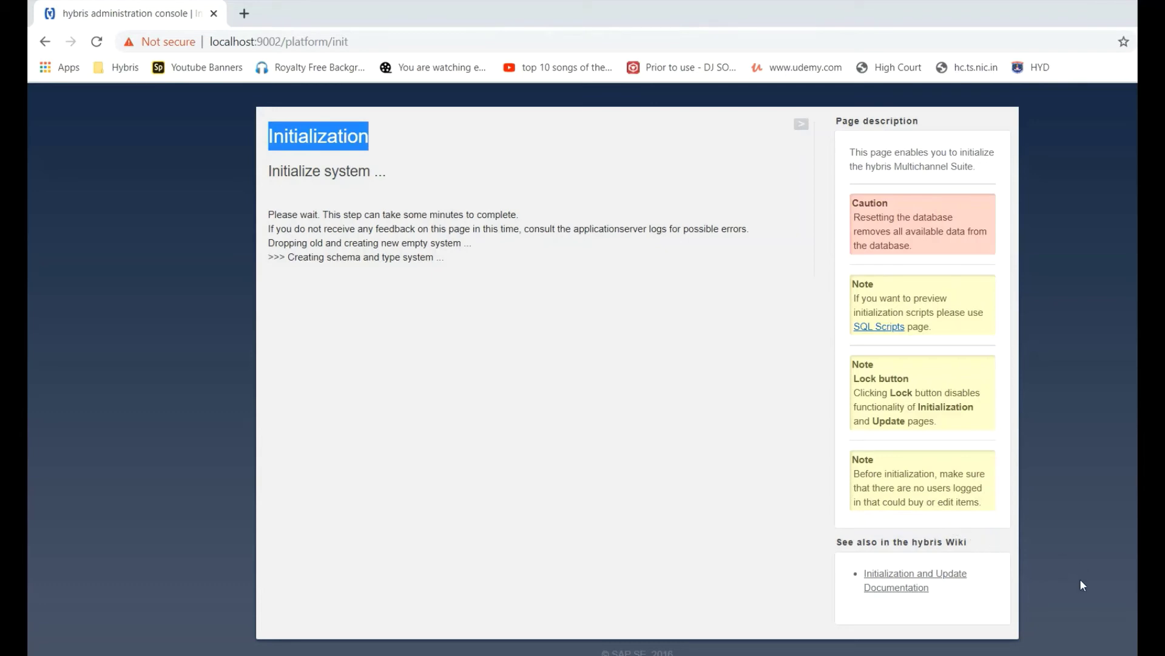
pyautogui.click(1044, 655)
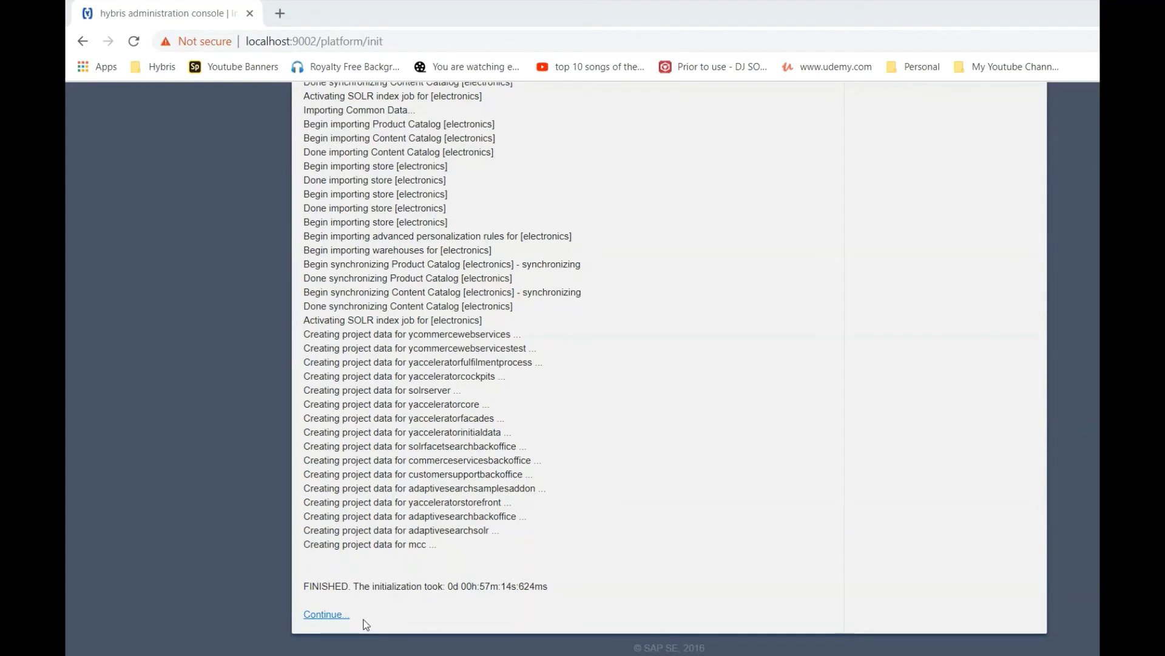
pyautogui.moveTo(363, 619); pyautogui.dragTo(301, 620)
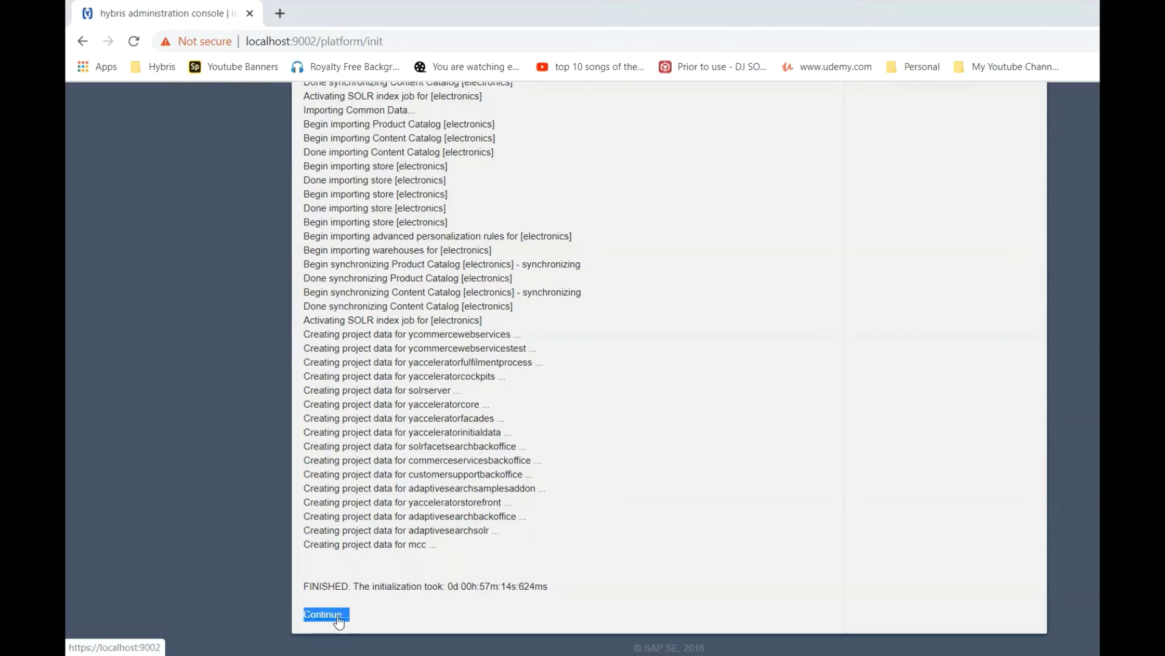
pyautogui.click(326, 583)
pyautogui.doubleClick(326, 583)
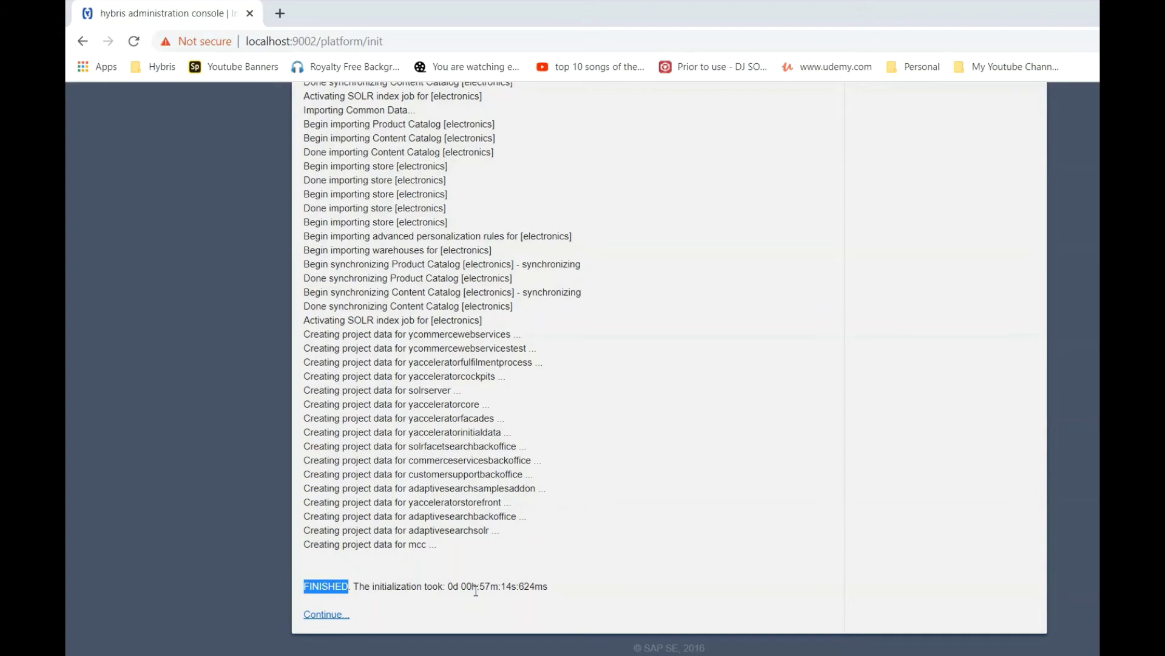
pyautogui.moveTo(446, 584); pyautogui.dragTo(553, 585)
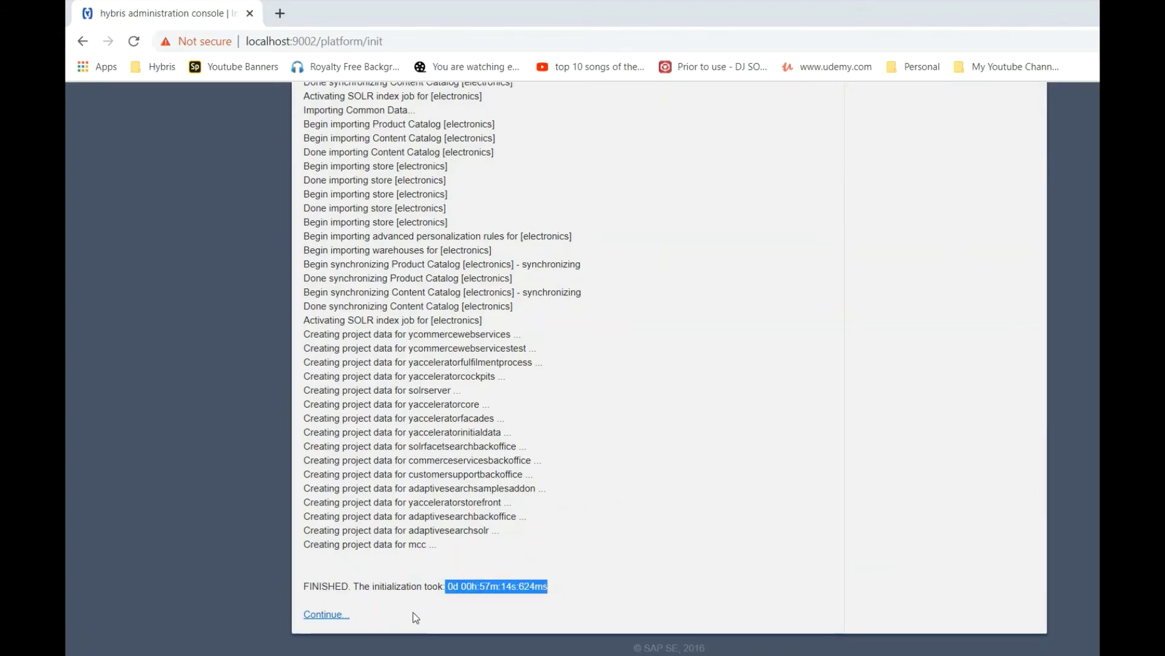
pyautogui.click(333, 615)
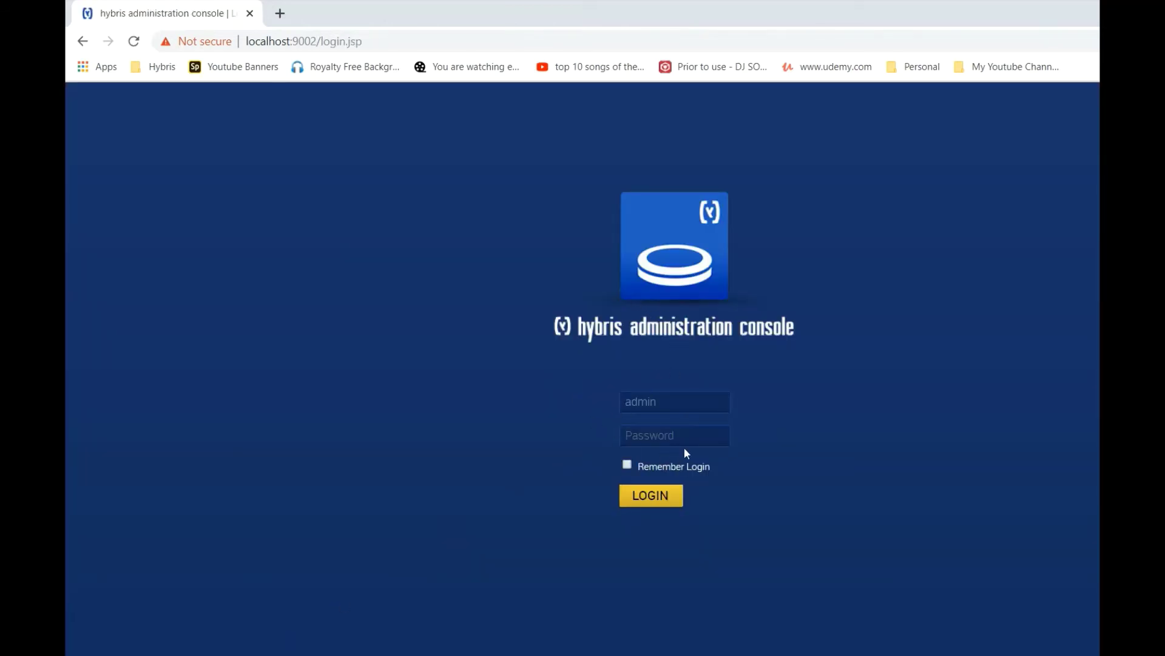
# Log in to the Administration Console with the admin password.
pyautogui.click(673, 433)
pyautogui.write('nimda')
pyautogui.click(671, 506)
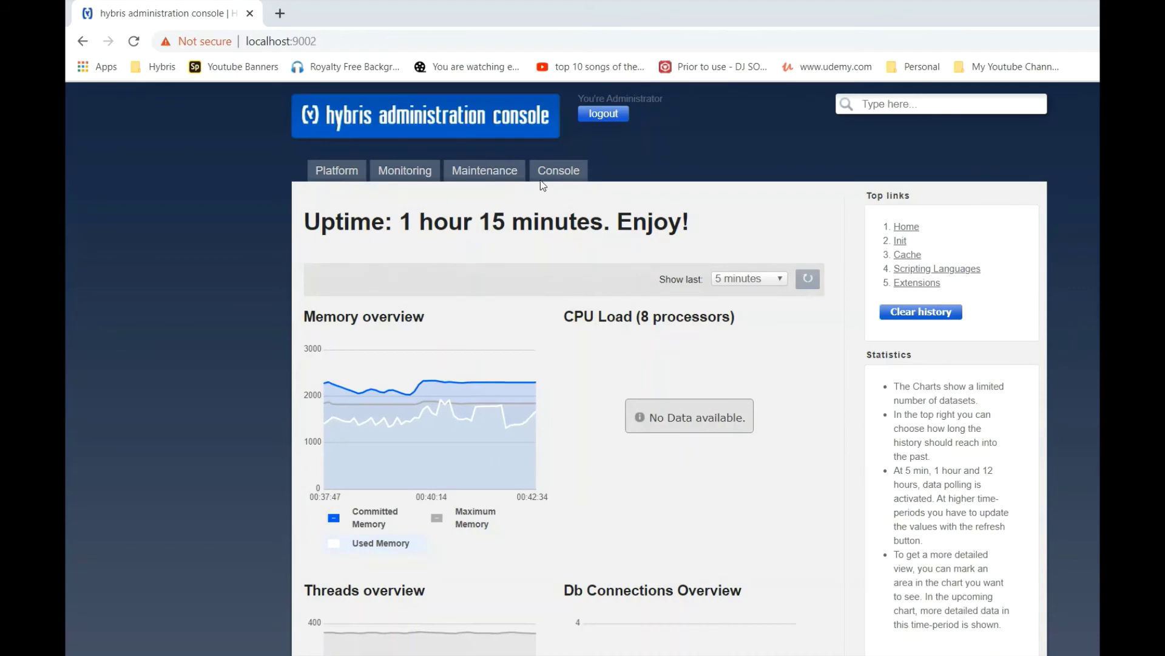
# Glance at the Console tab, return to the home page and highlight the uptime figure.
pyautogui.click(560, 172)
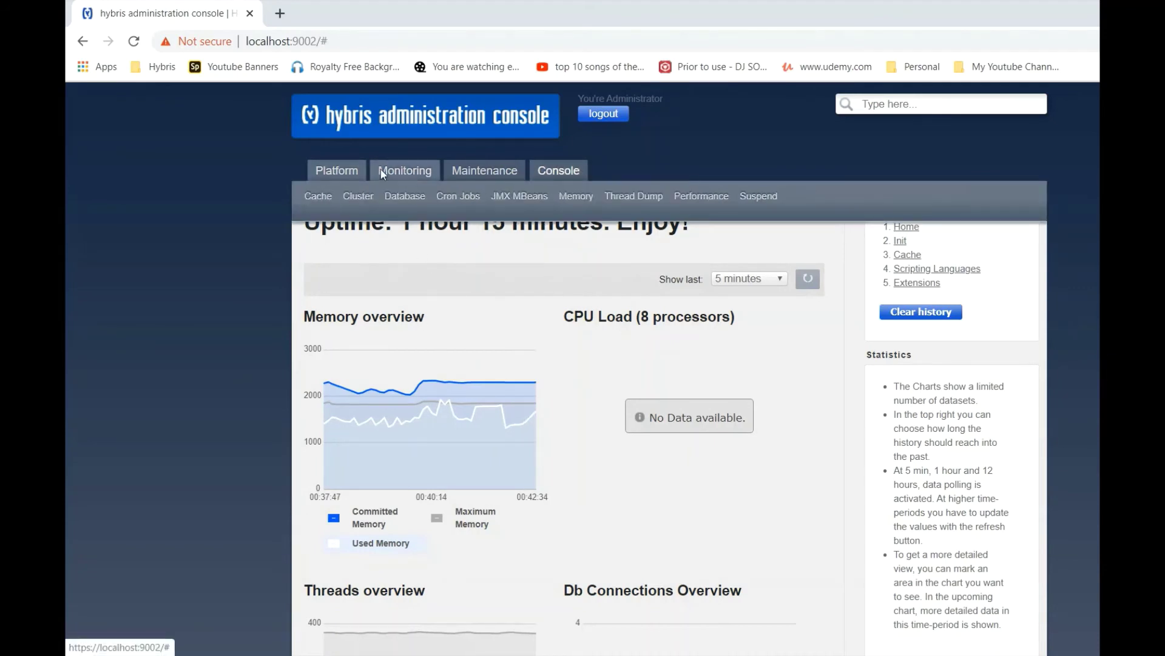
pyautogui.moveTo(349, 166)
pyautogui.click(405, 126)
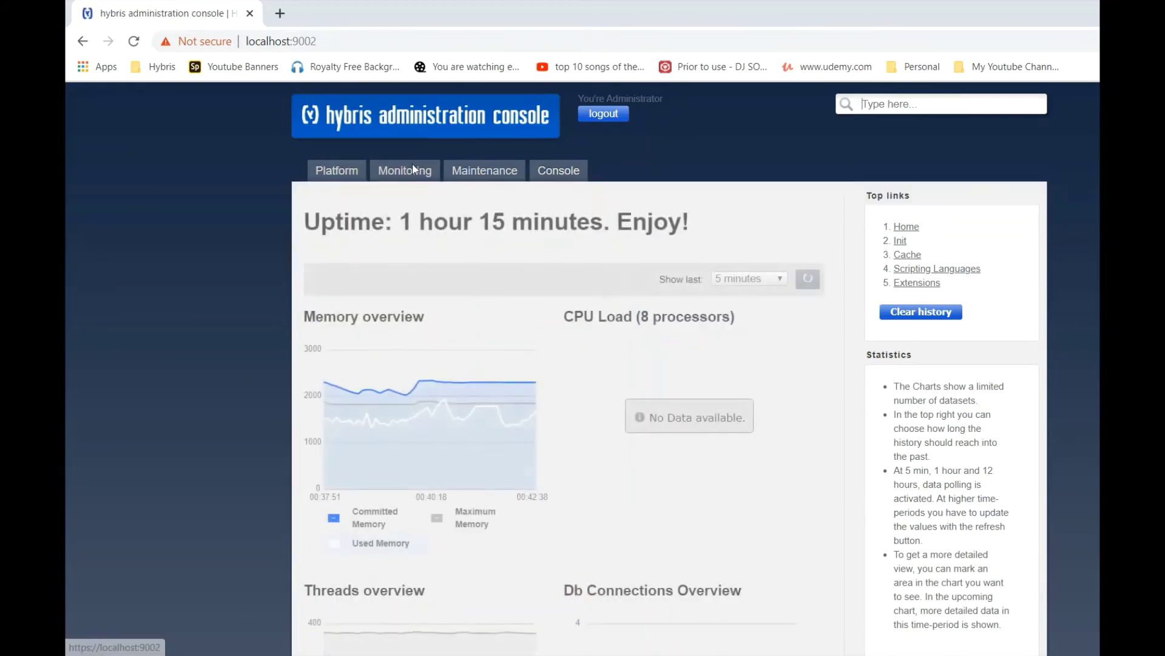
pyautogui.moveTo(413, 164)
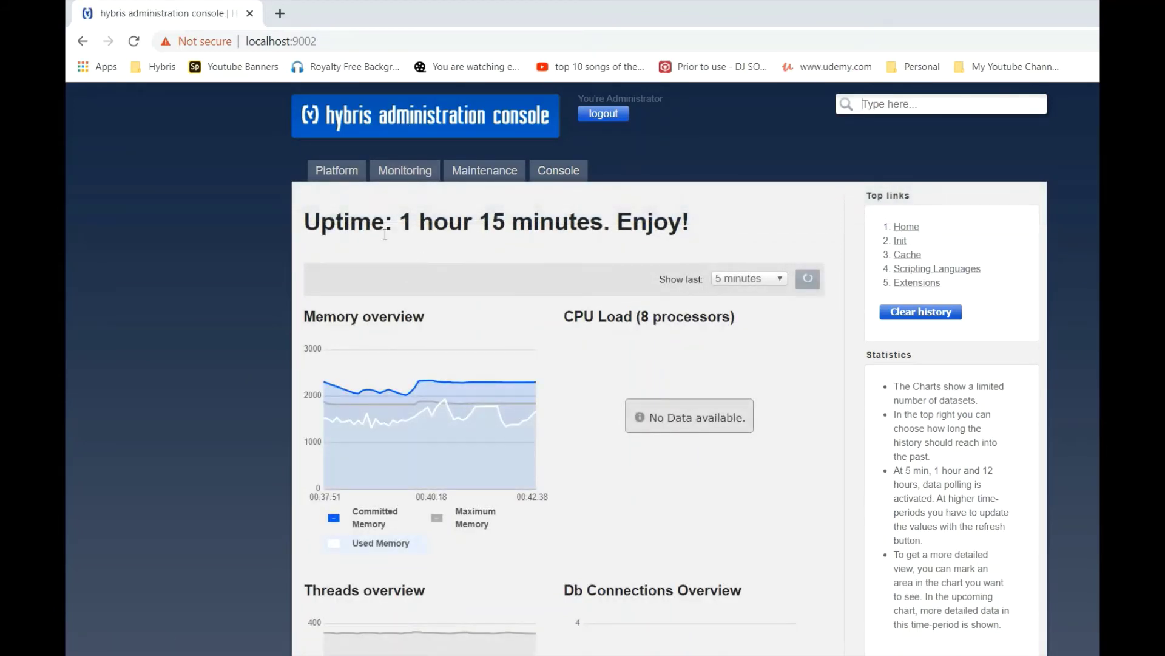
pyautogui.moveTo(304, 221); pyautogui.dragTo(709, 233)
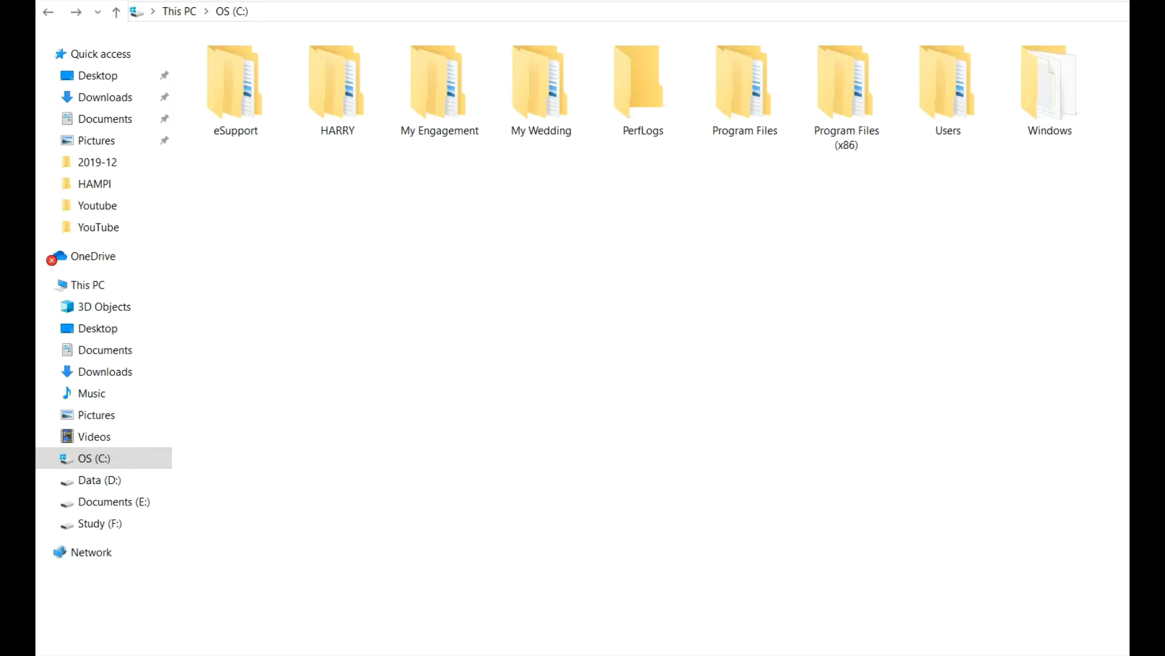
# Search drive C for hosts, then clear the search and go to C:\ directly.
pyautogui.press('Return')
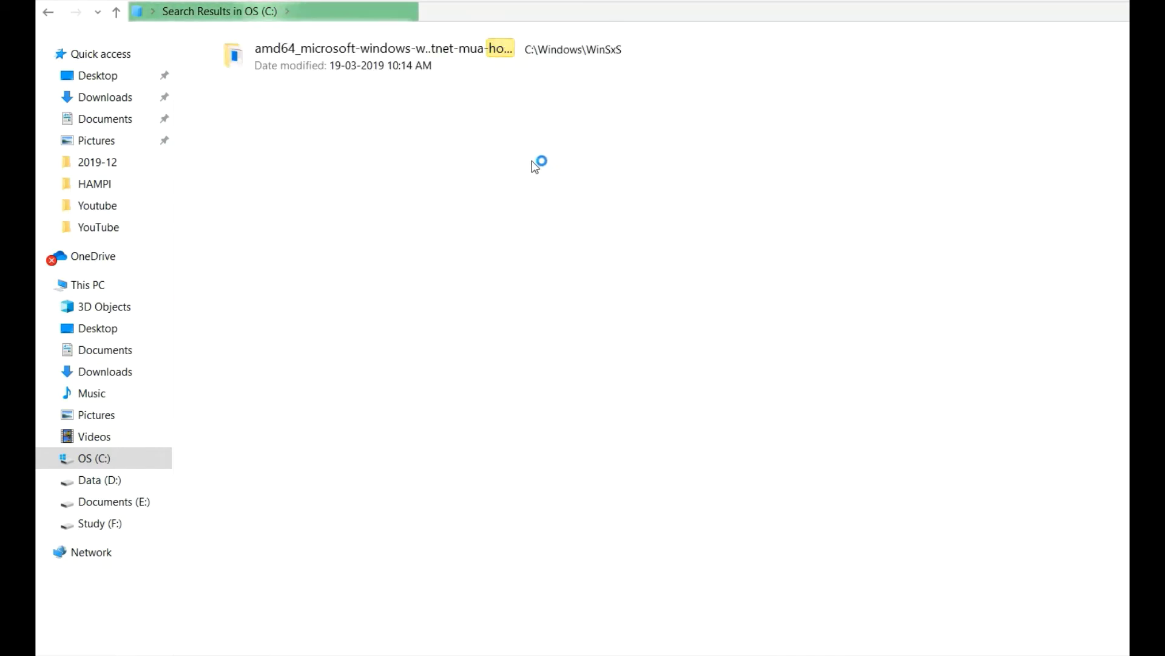
pyautogui.click(497, 12)
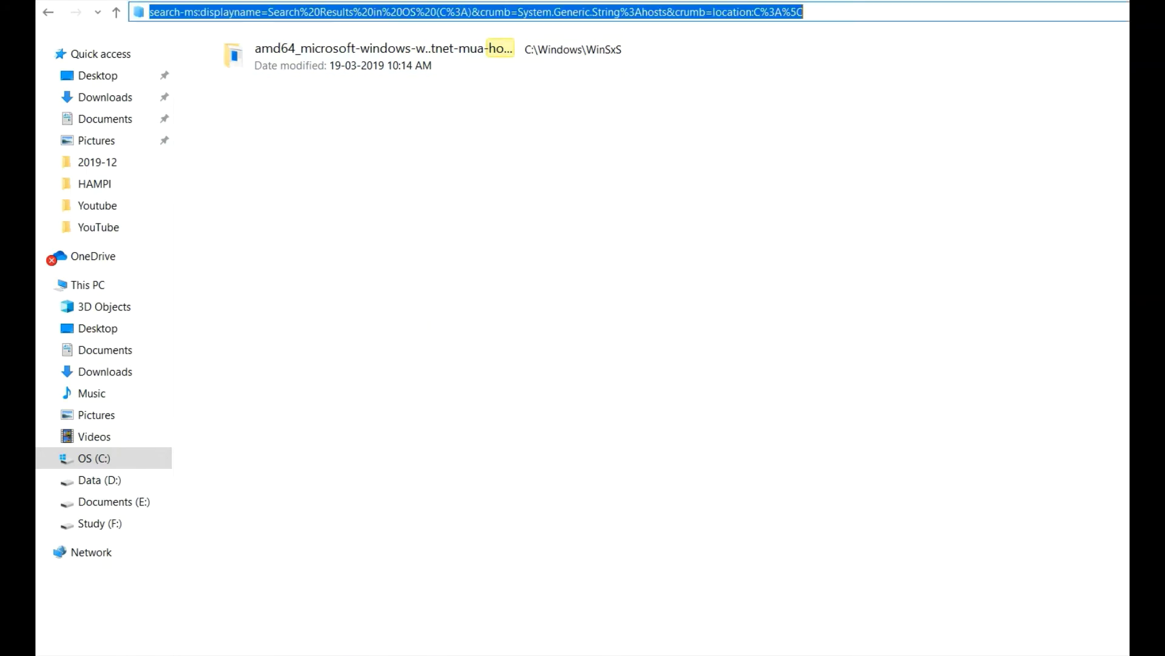
pyautogui.press('BackSpace')
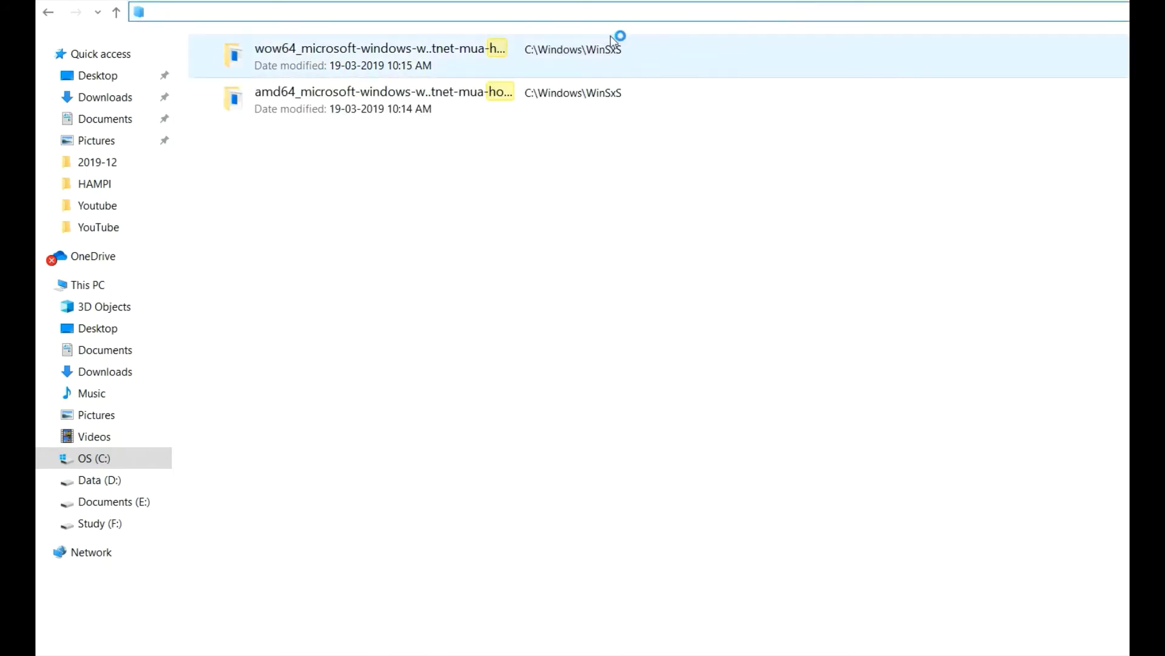
pyautogui.click(48, 13)
pyautogui.click(275, 12)
pyautogui.click(319, 12)
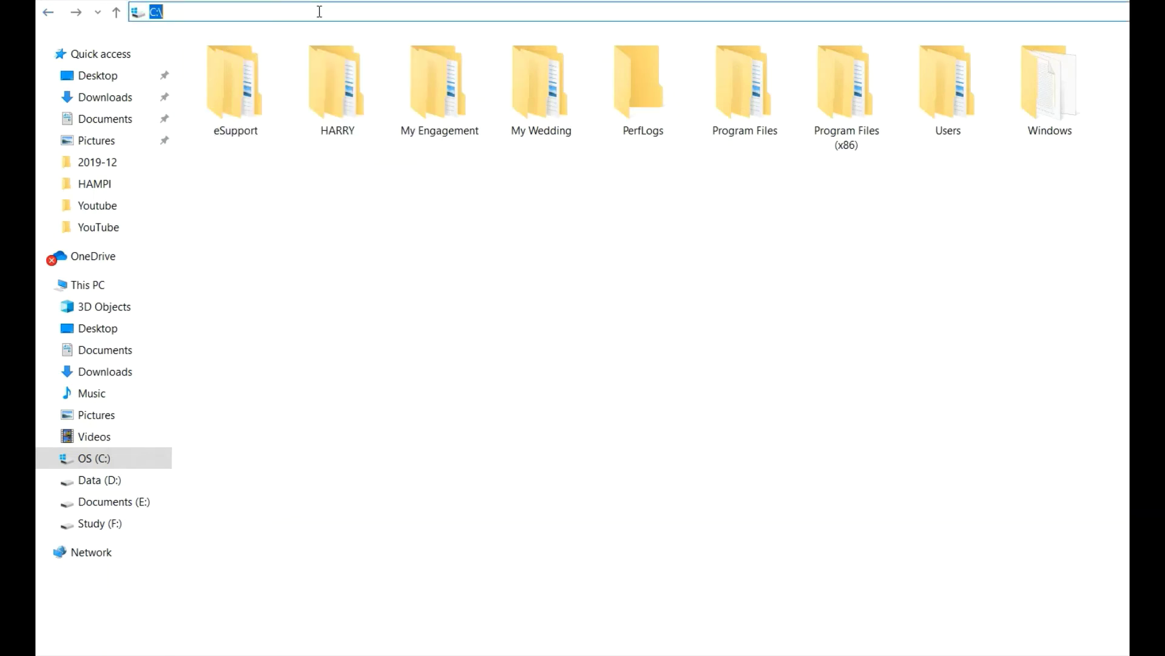
pyautogui.write('C:\\')
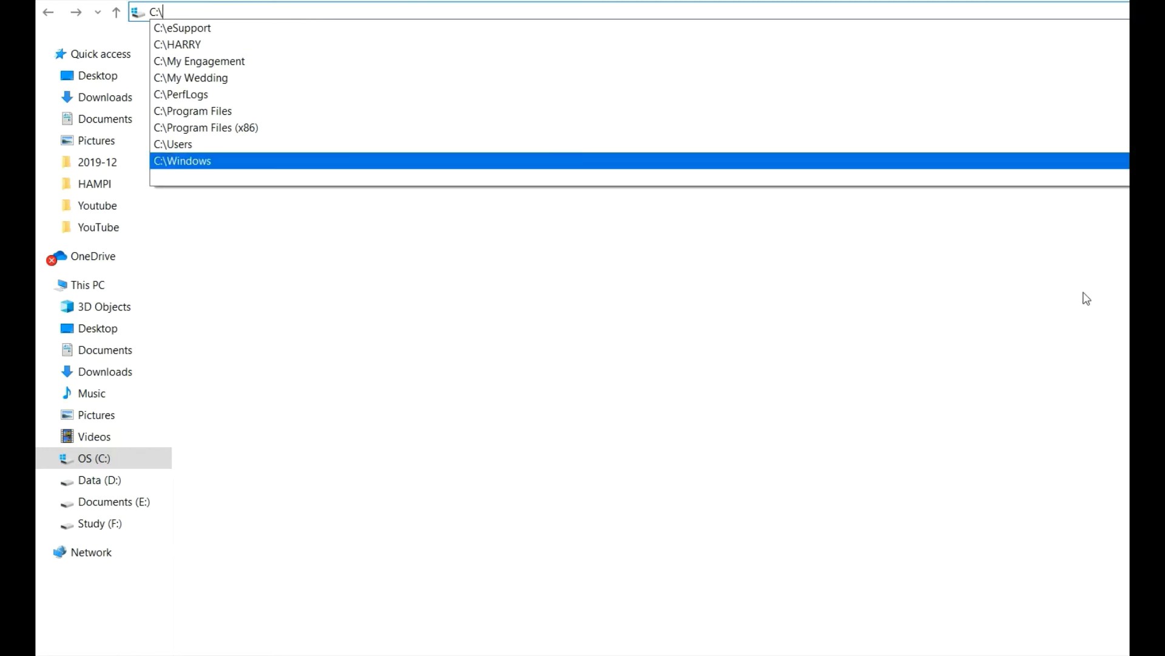
pyautogui.press('Return')
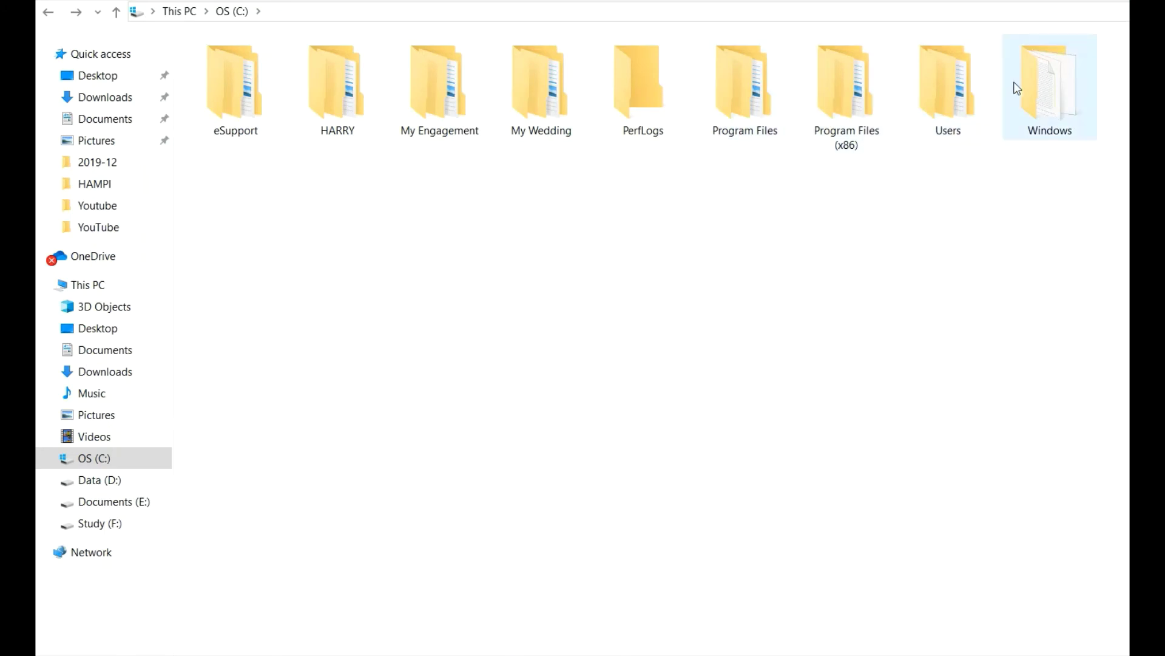
# Navigate through Windows, System32, drivers and etc, and select the hosts file.
pyautogui.doubleClick(1035, 89)
pyautogui.click(260, 150)
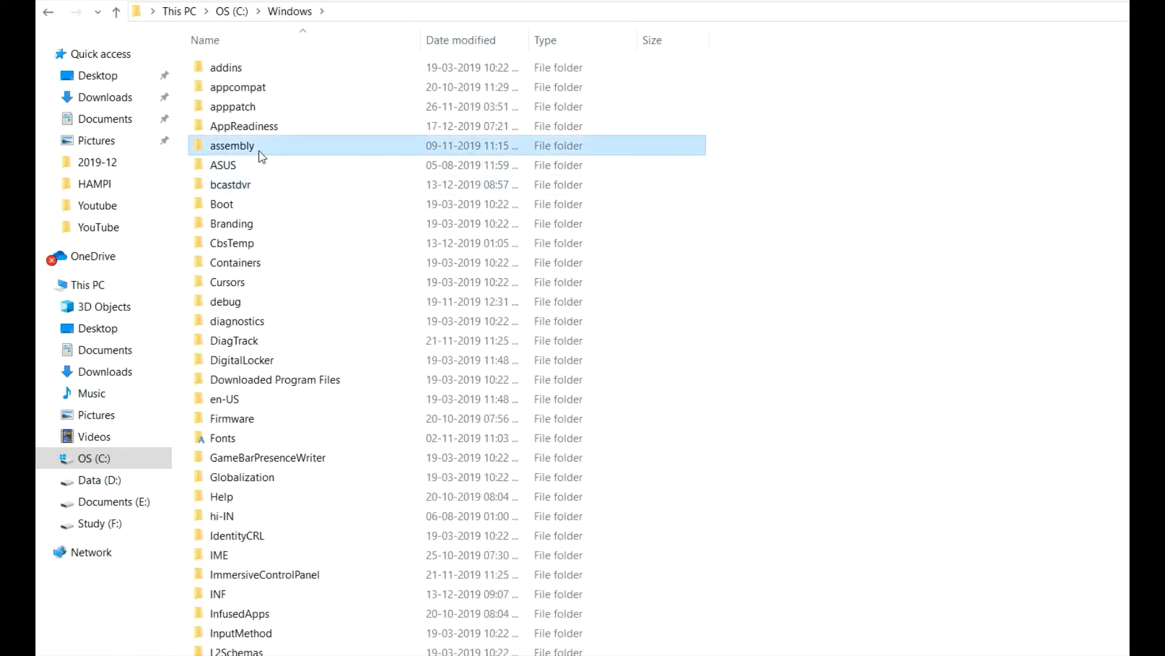
pyautogui.write('sy')
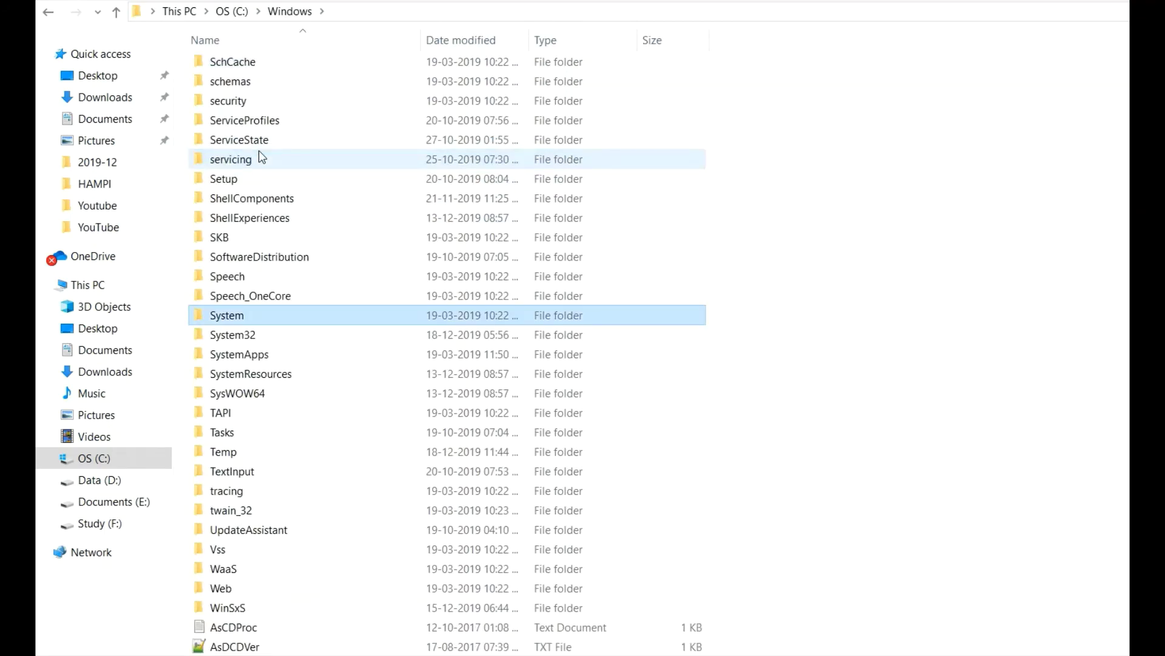
pyautogui.press('Down')
pyautogui.press('Return')
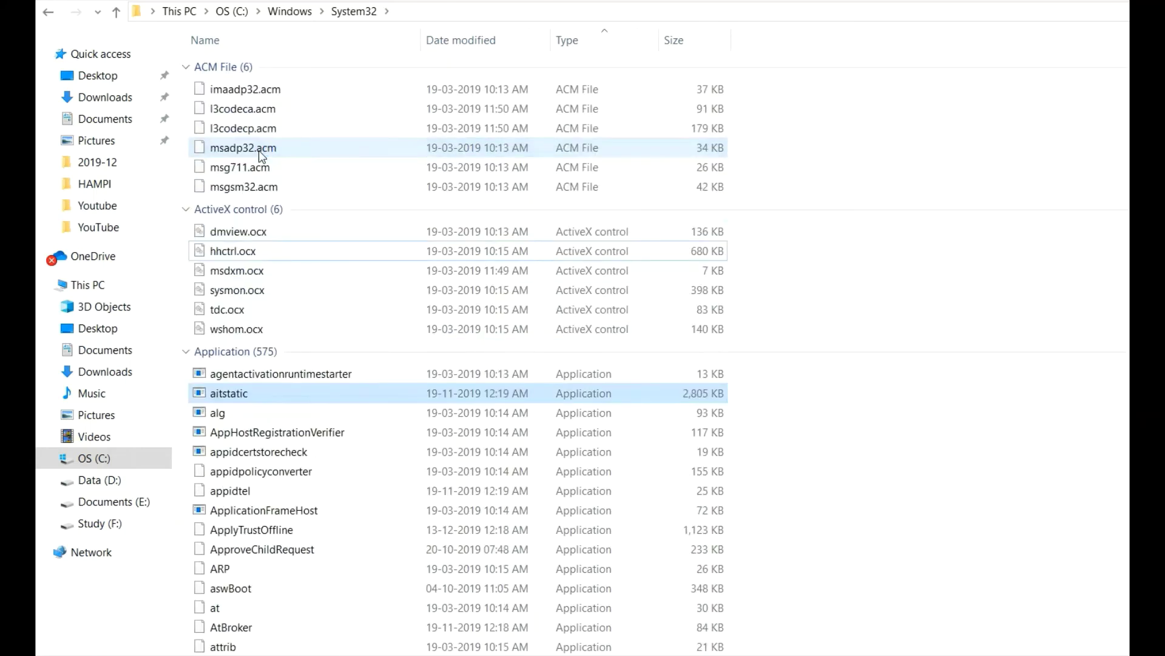
pyautogui.write('eth')
pyautogui.press('Down')
pyautogui.press('Down')
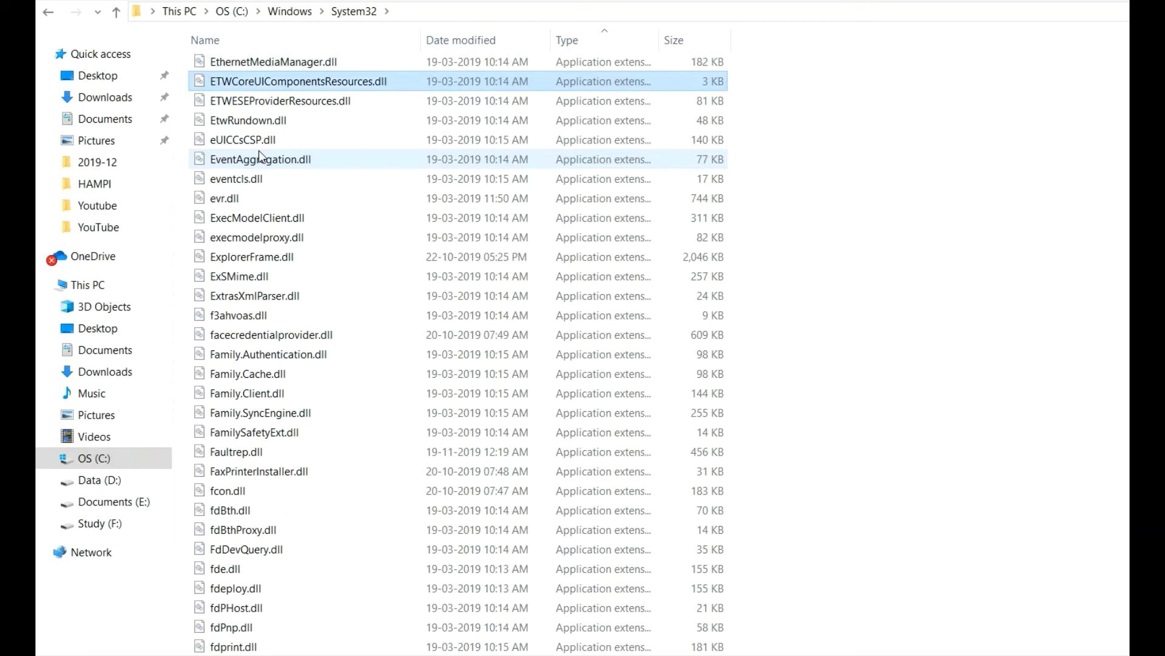
pyautogui.scroll(-20, 826, 307)
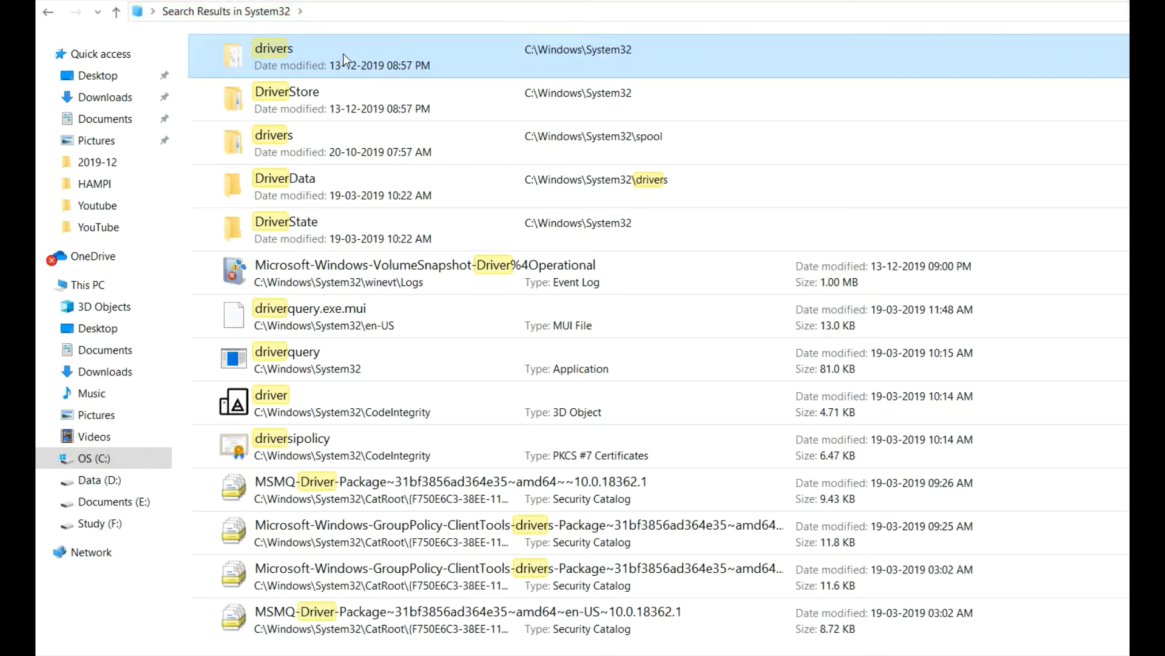
pyautogui.doubleClick(304, 65)
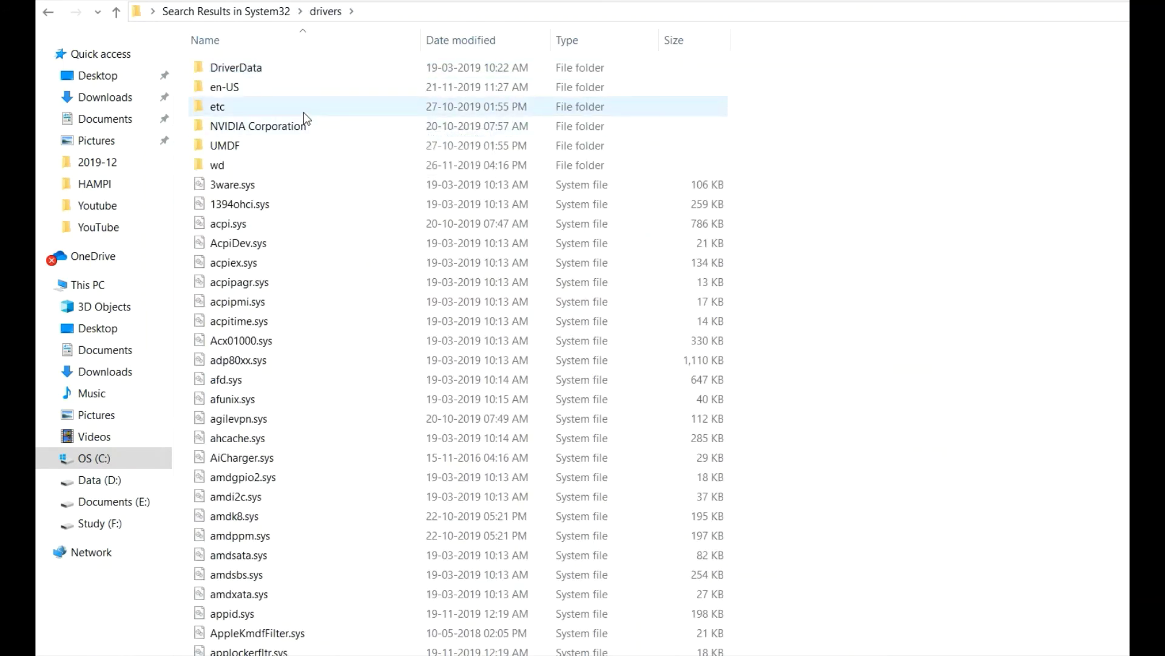
pyautogui.doubleClick(304, 111)
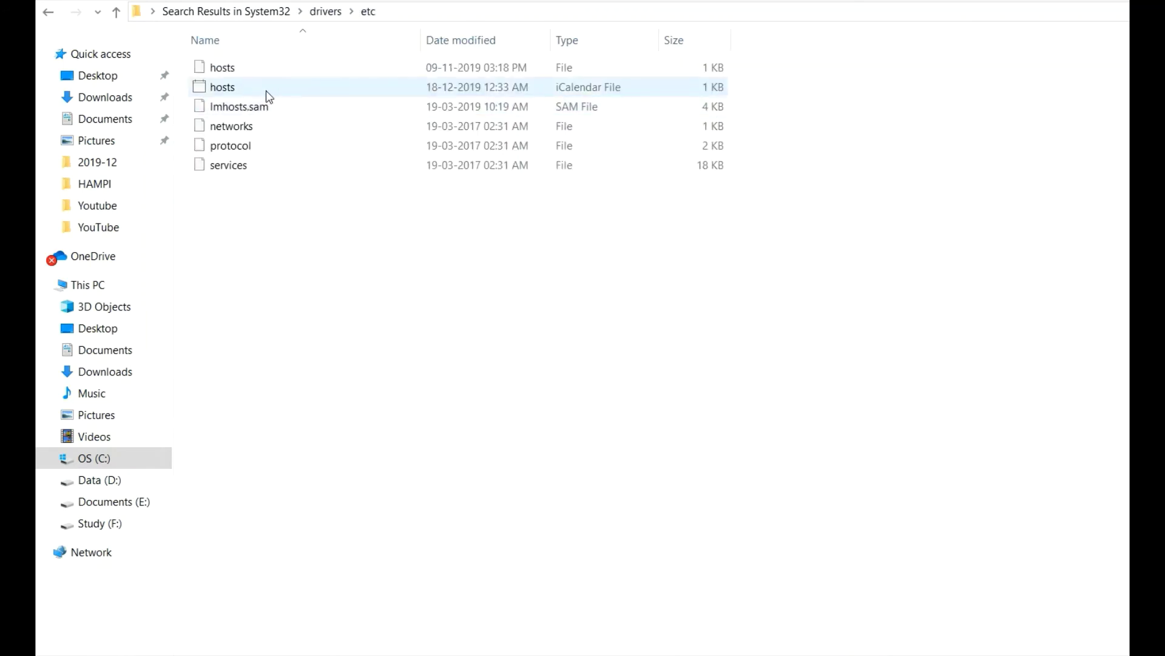
pyautogui.click(231, 67)
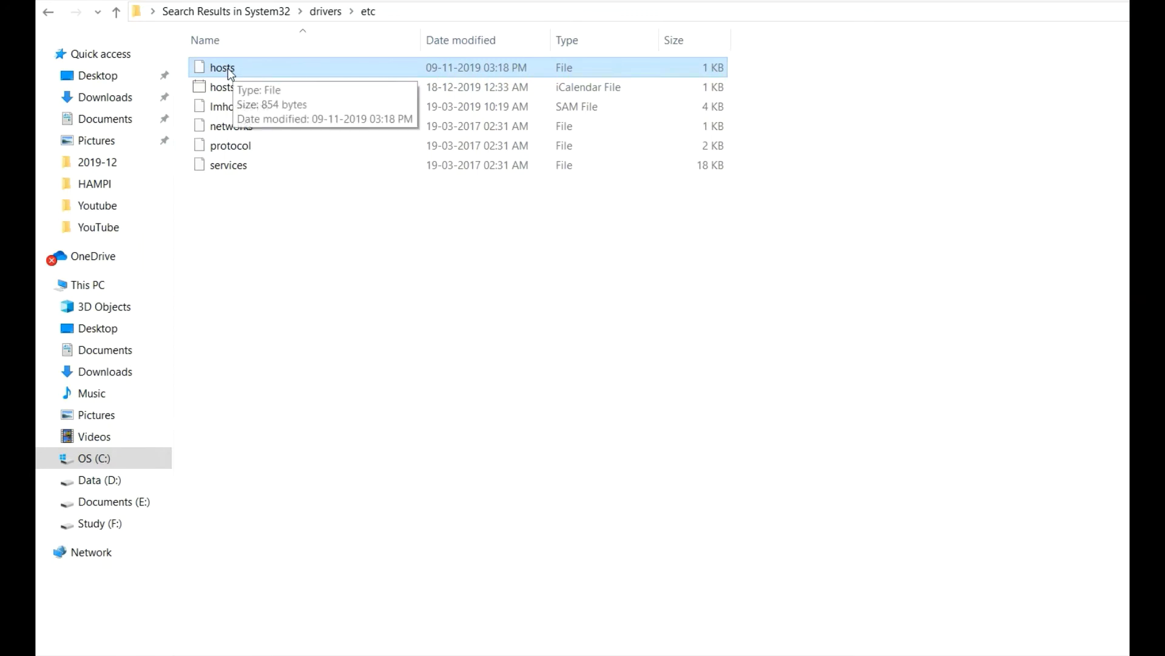
# Open the hosts file in Notepad++ and insert a blank line above powertools.local.
pyautogui.rightClick(229, 68)
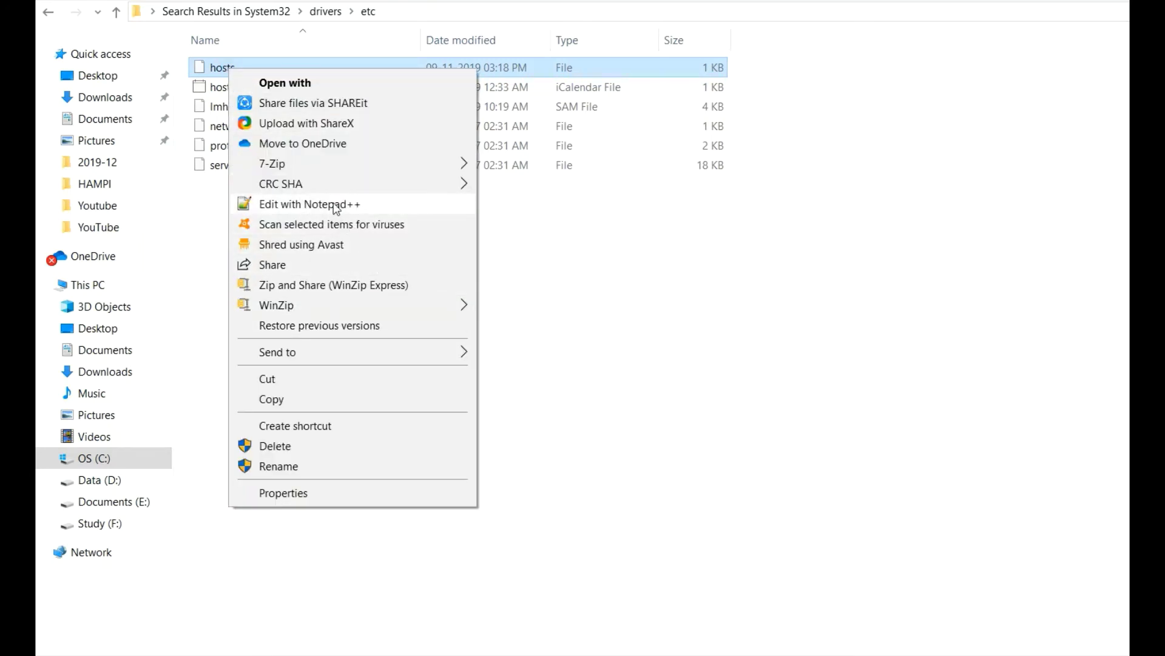
pyautogui.click(365, 206)
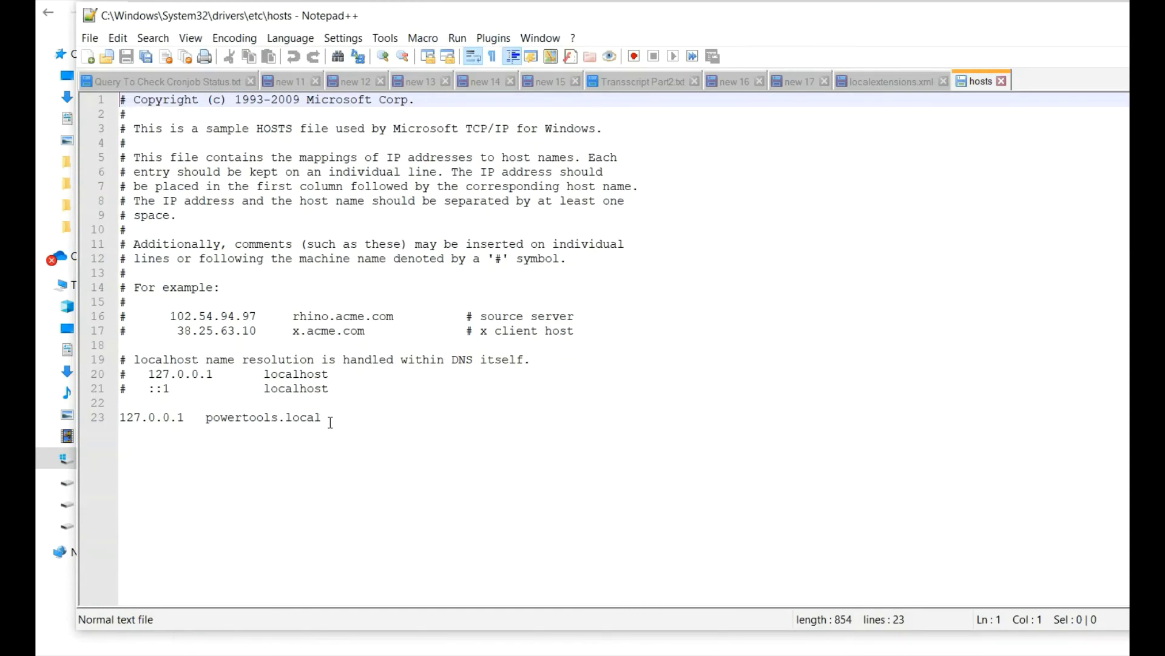
pyautogui.click(333, 419)
pyautogui.moveTo(320, 417); pyautogui.dragTo(119, 417)
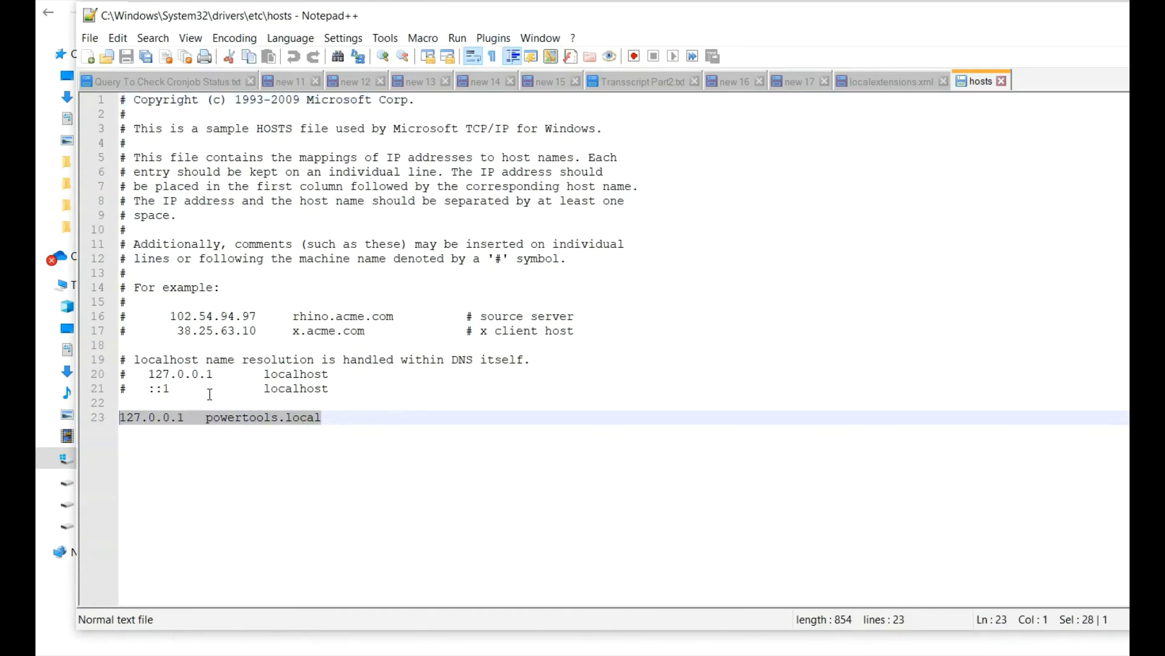
pyautogui.click(200, 400)
pyautogui.press('Return')
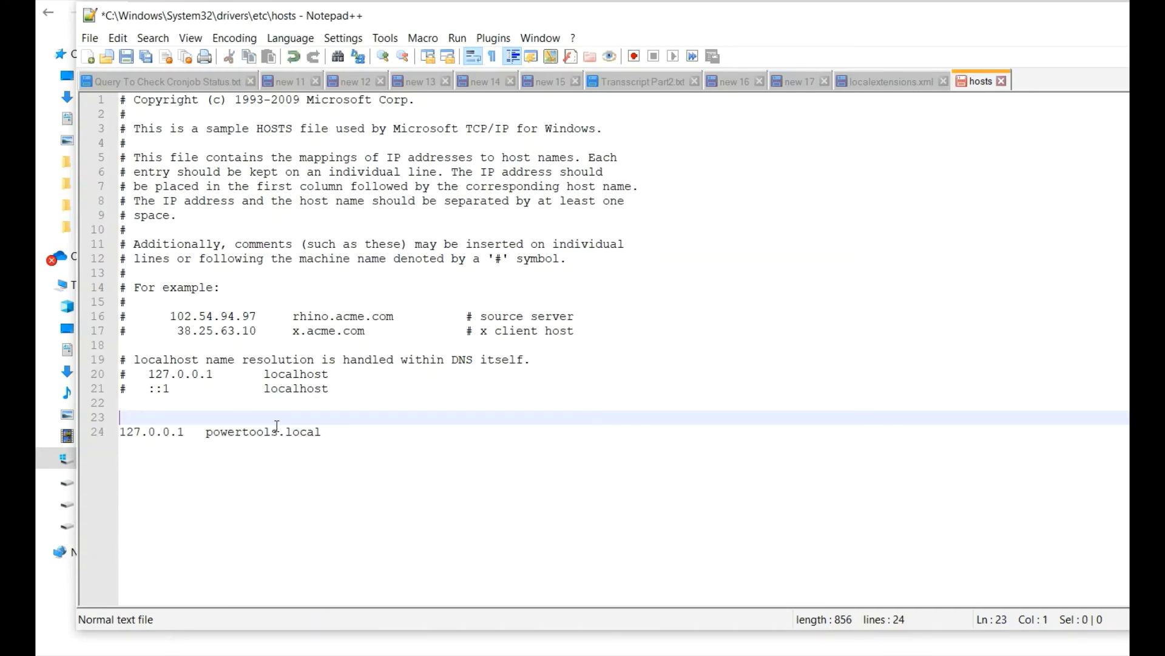
# Paste the '127.0.0.1 apparel.local' and '127.0.0.1 electronics.local' lines and save the hosts file.
pyautogui.write('127')
pyautogui.press('BackSpace')
pyautogui.press('BackSpace')
pyautogui.press('BackSpace')
pyautogui.press('Return')
pyautogui.press('Up')
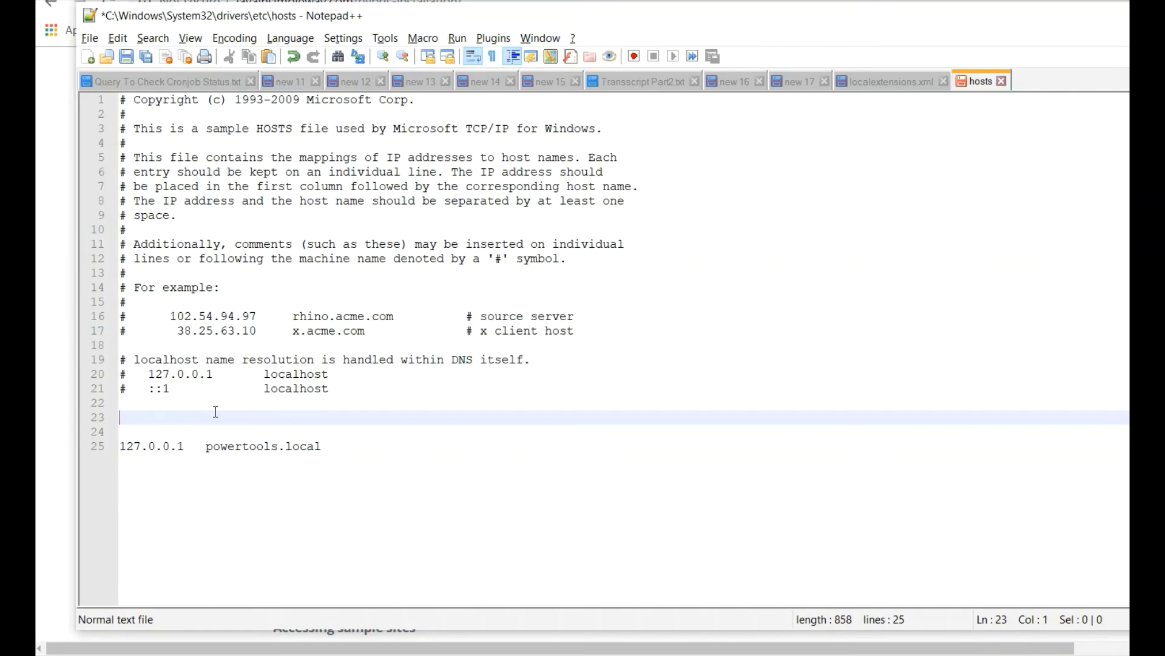
pyautogui.write('127.0.0.1   apparel.local 127.0.0.1   electronics.local')
pyautogui.click(173, 448)
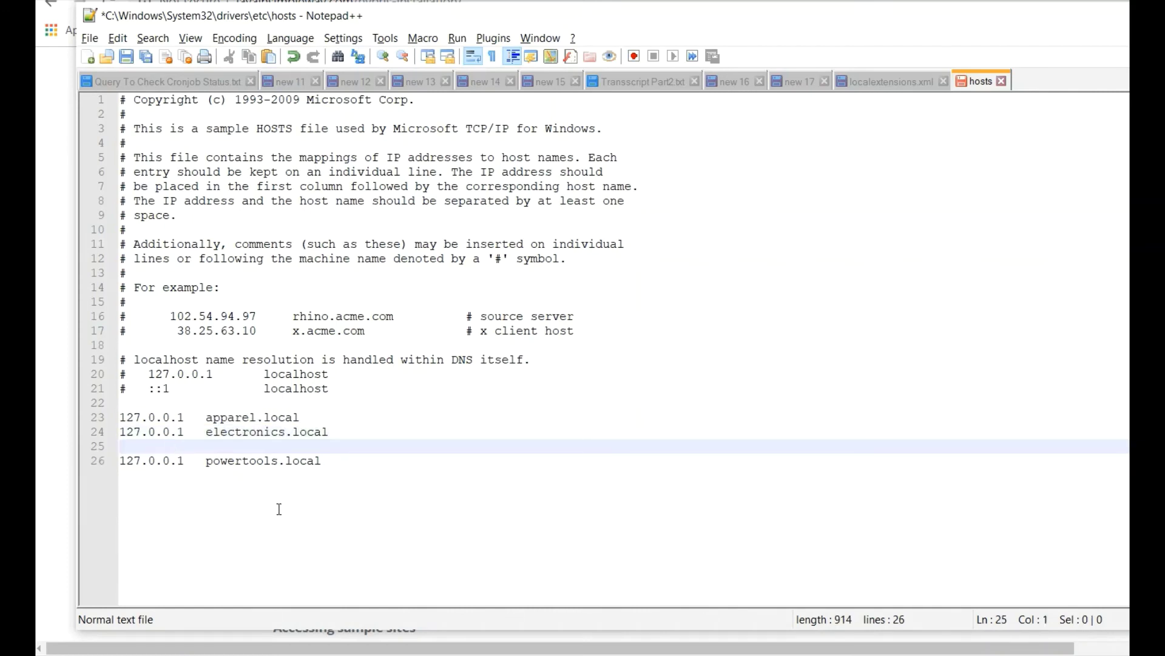
pyautogui.click(273, 431)
pyautogui.click(273, 418)
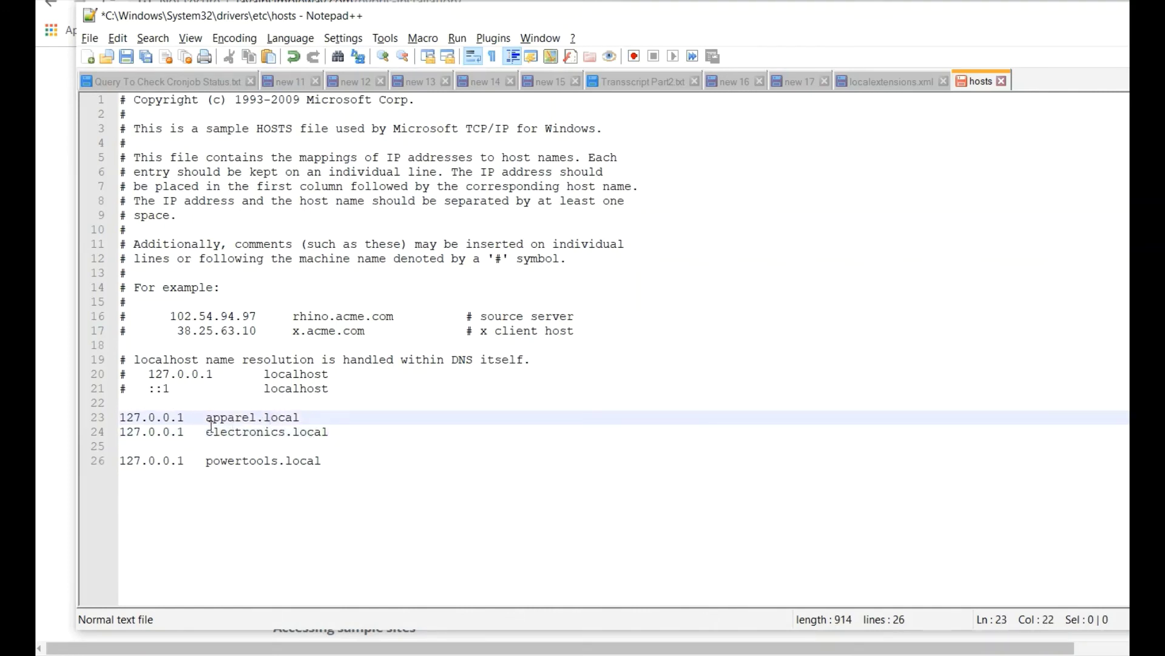
pyautogui.hotkey('ctrl', 's')
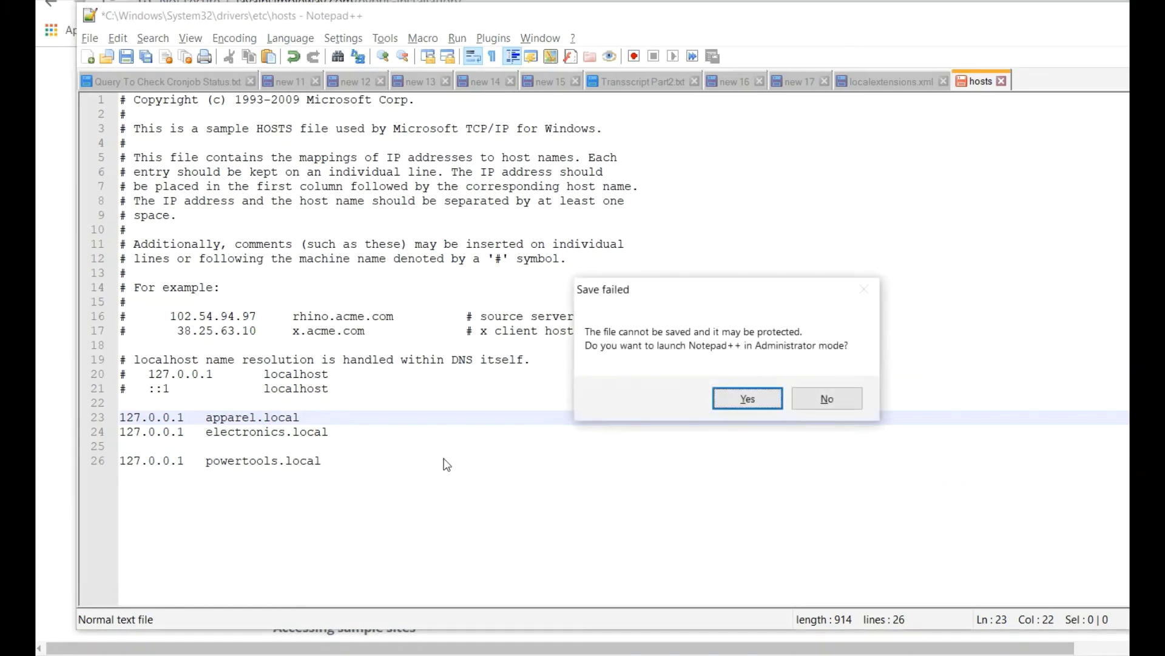
# Accept the Administrator relaunch and open the Apparel Site UK bookmark from the Hybris folder.
pyautogui.click(742, 401)
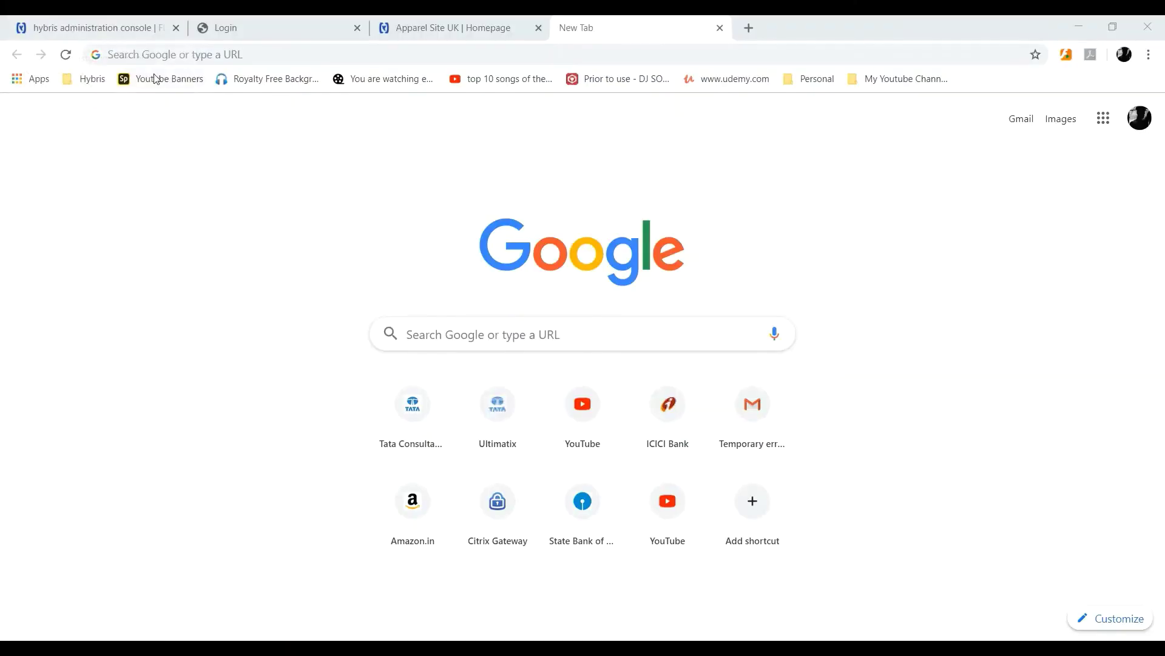
pyautogui.click(236, 53)
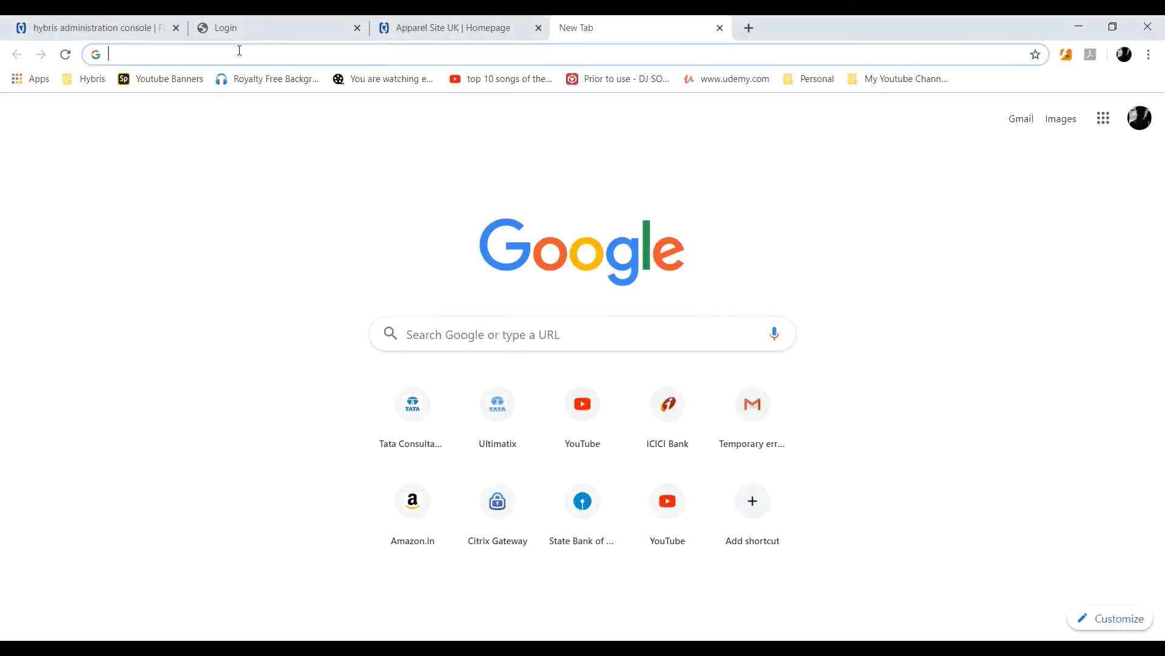
pyautogui.click(97, 80)
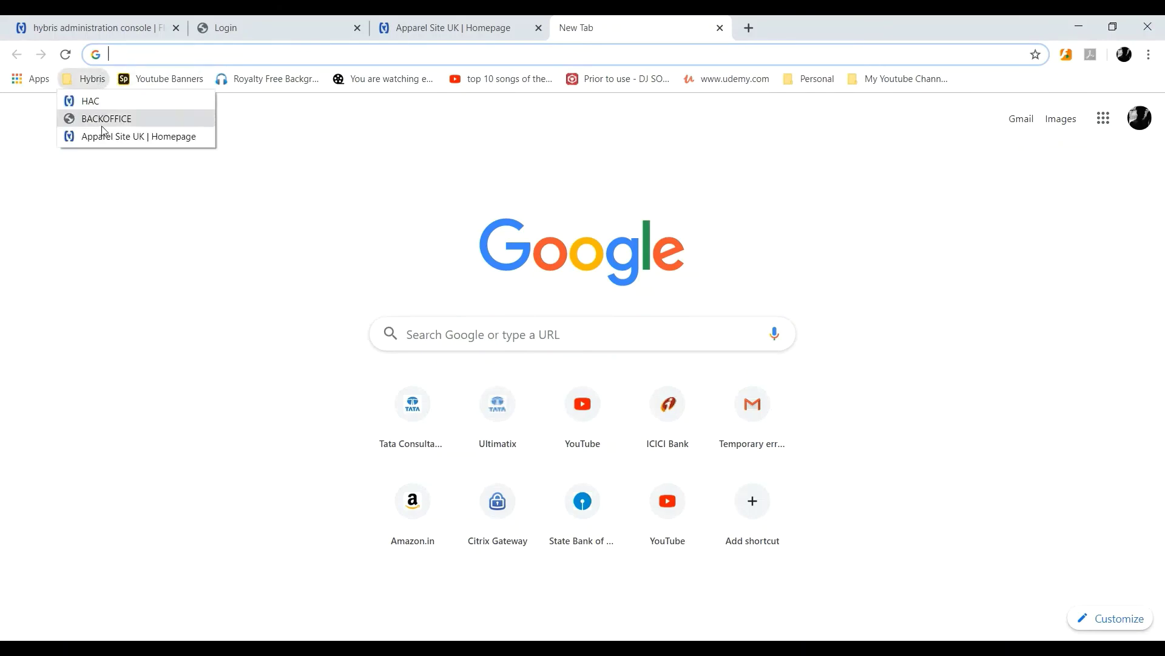
pyautogui.click(130, 146)
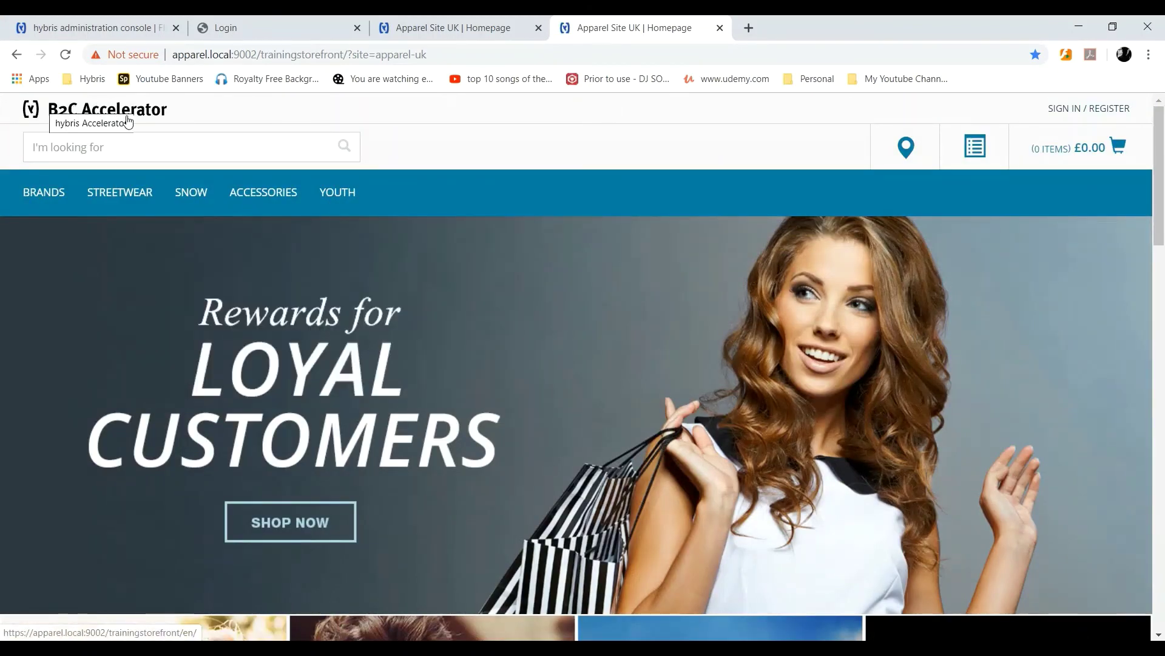
# Reload the apparel.local:9002 storefront and open the Skirts and Dresses women category.
pyautogui.click(443, 58)
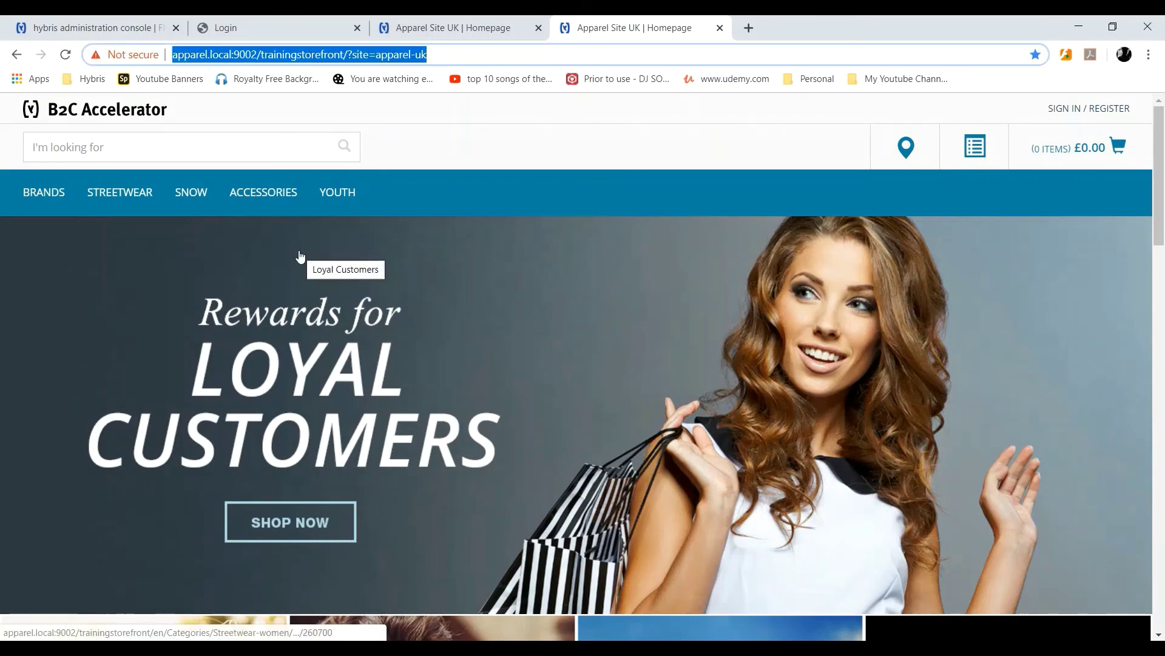
pyautogui.scroll(-15, 300, 257)
pyautogui.scroll(15, 300, 256)
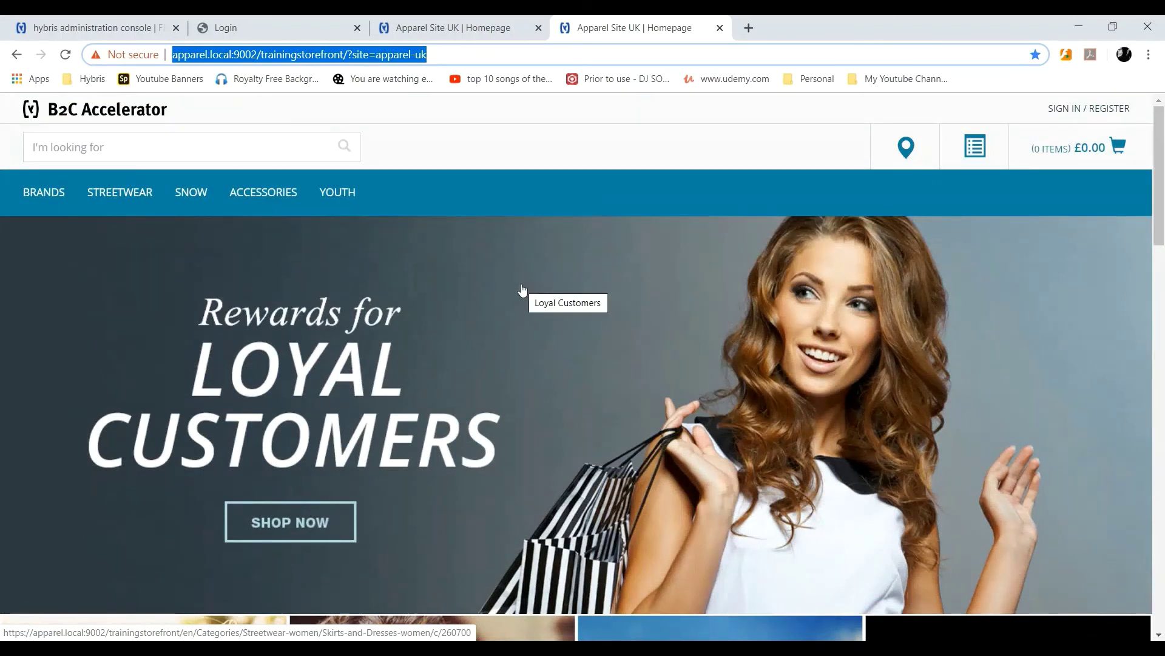
pyautogui.press('Return')
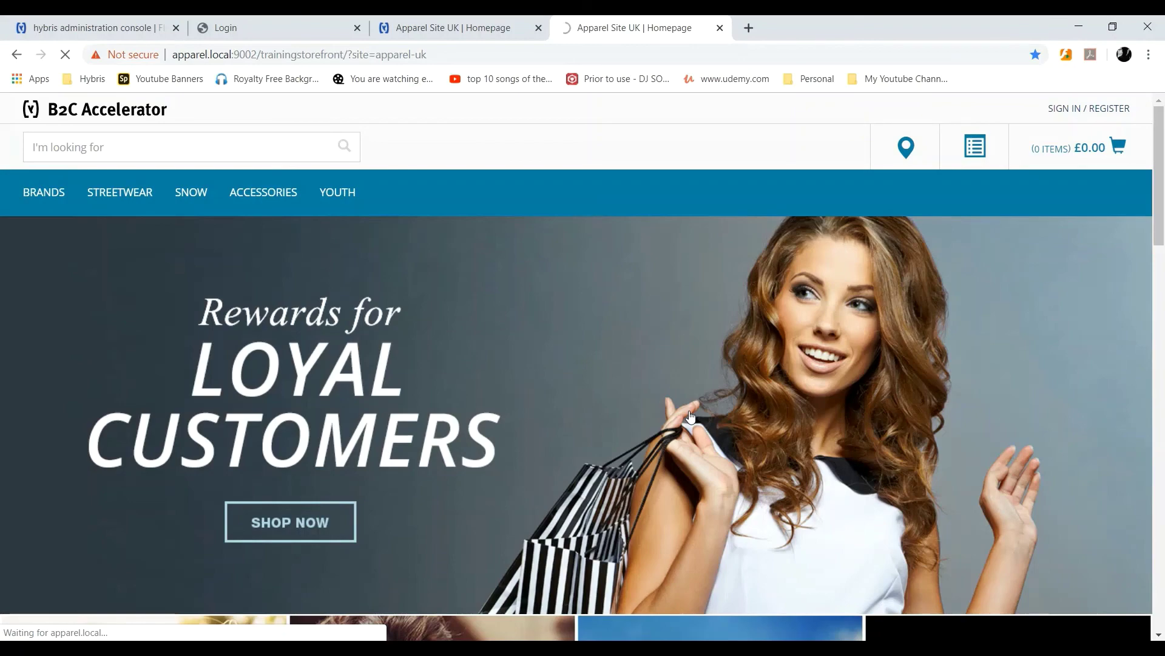
pyautogui.scroll(-20, 690, 416)
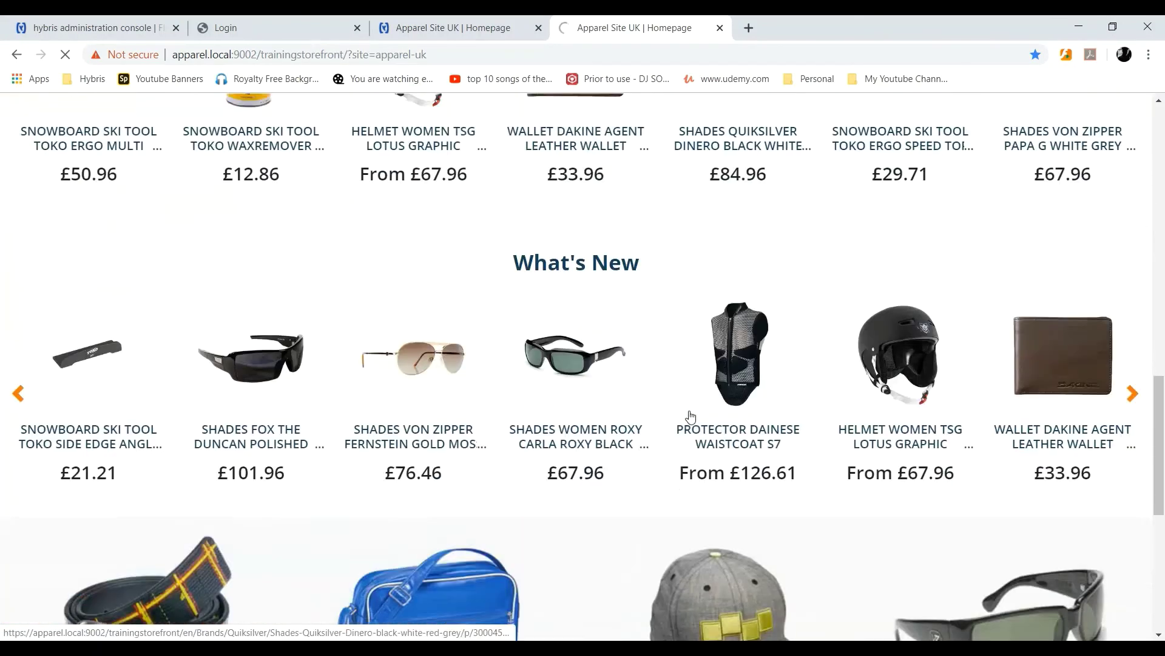
pyautogui.scroll(20, 655, 407)
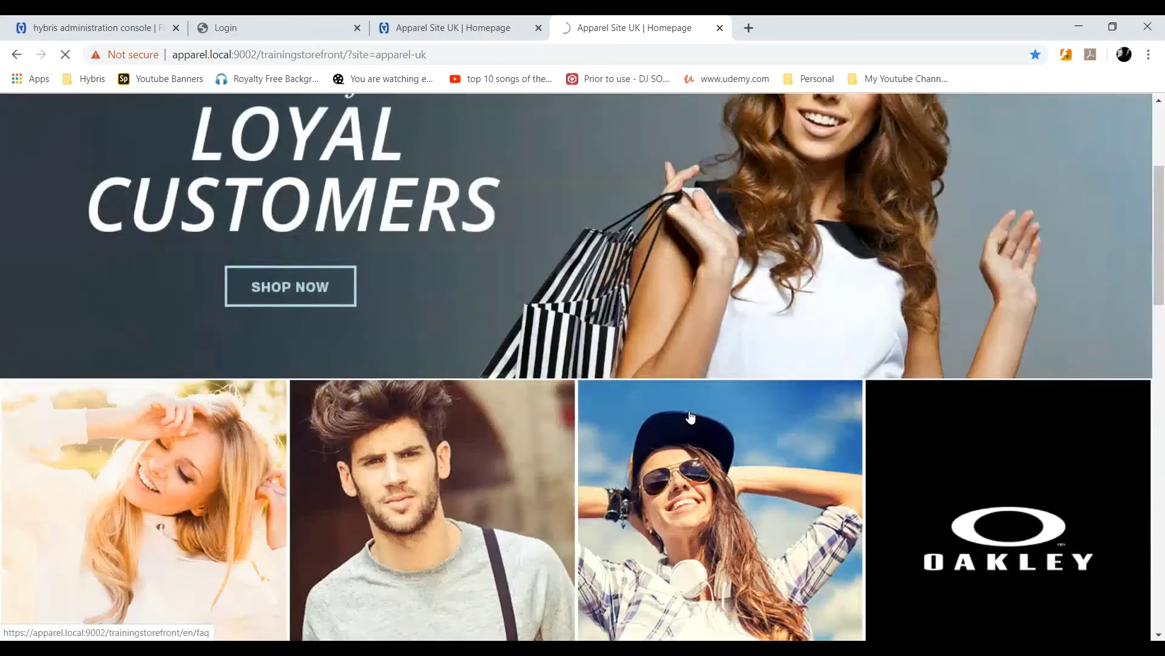
pyautogui.click(677, 365)
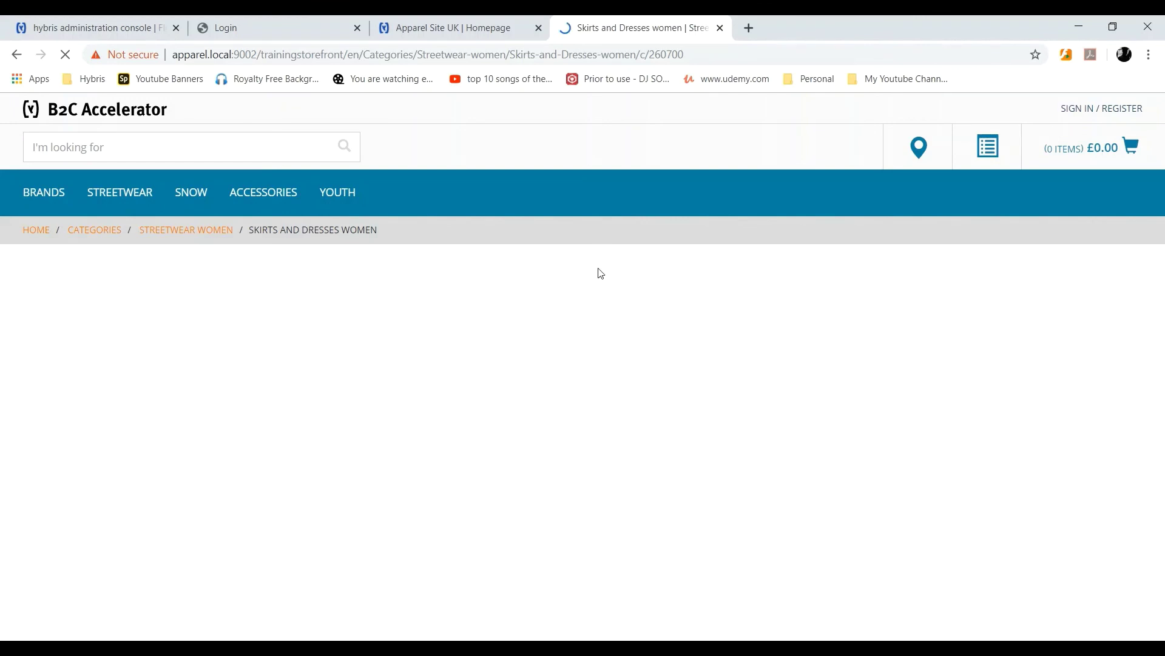
# Close the duplicate homepage tab and open the Youth category.
pyautogui.click(538, 28)
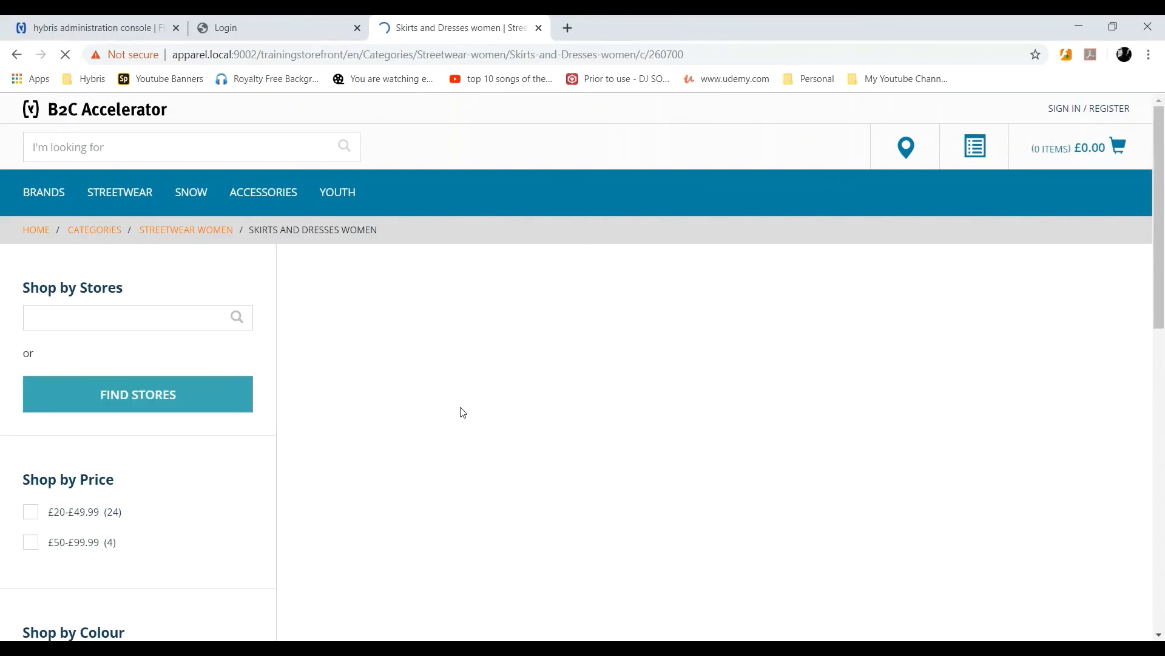
pyautogui.scroll(-10, 462, 412)
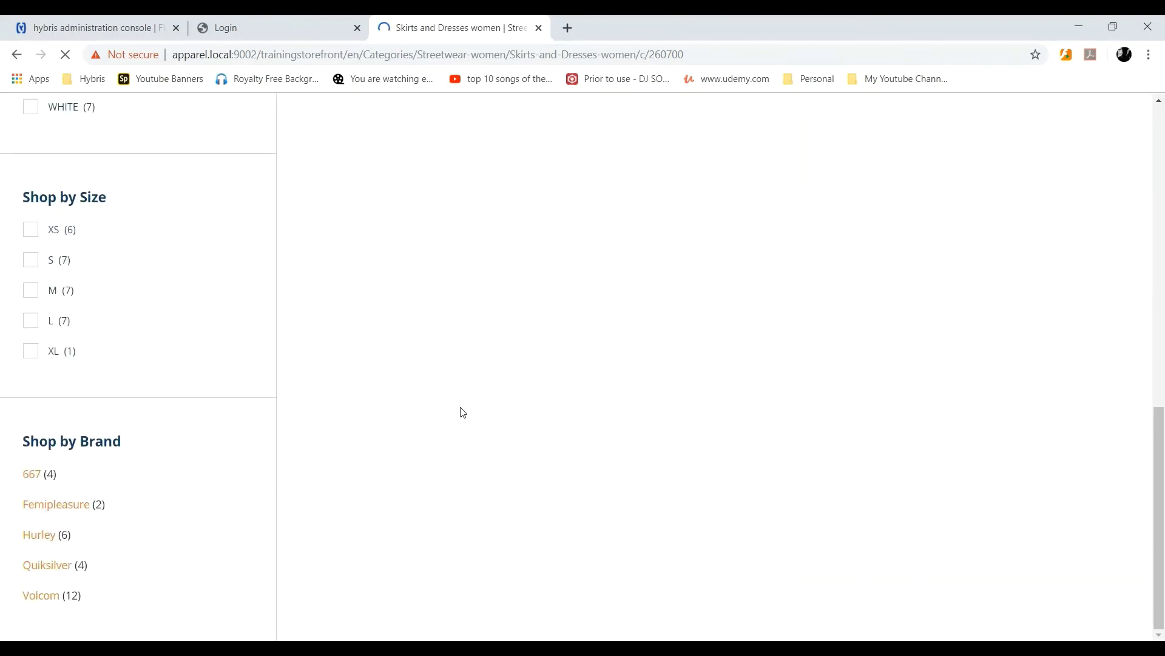
pyautogui.scroll(10, 463, 412)
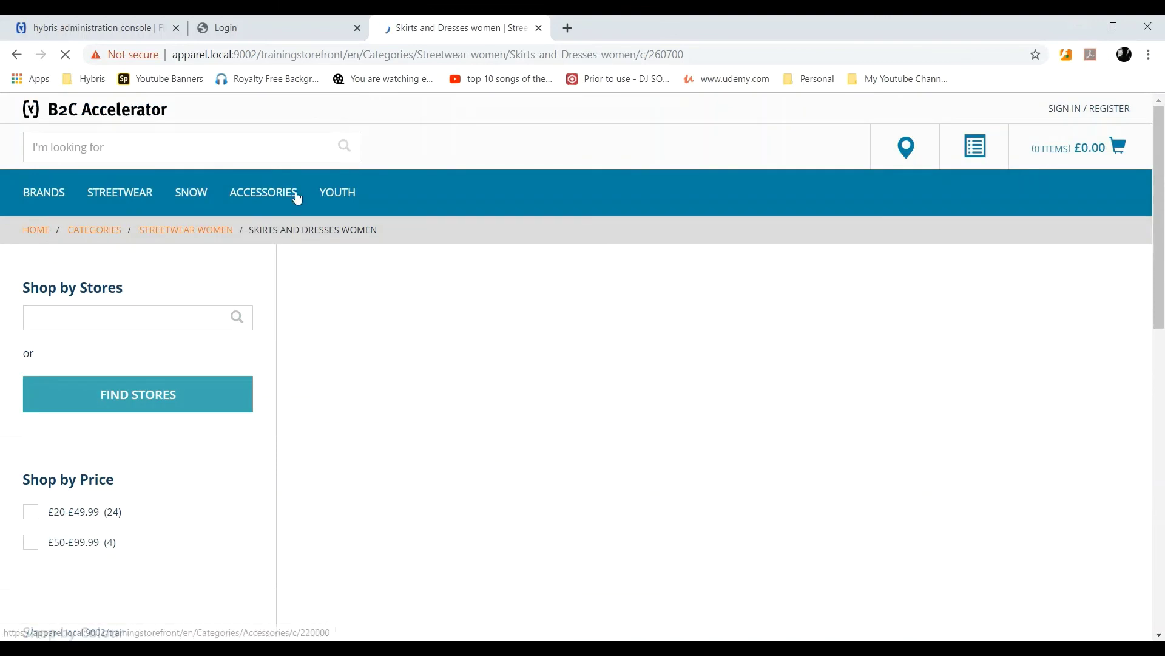
pyautogui.click(340, 194)
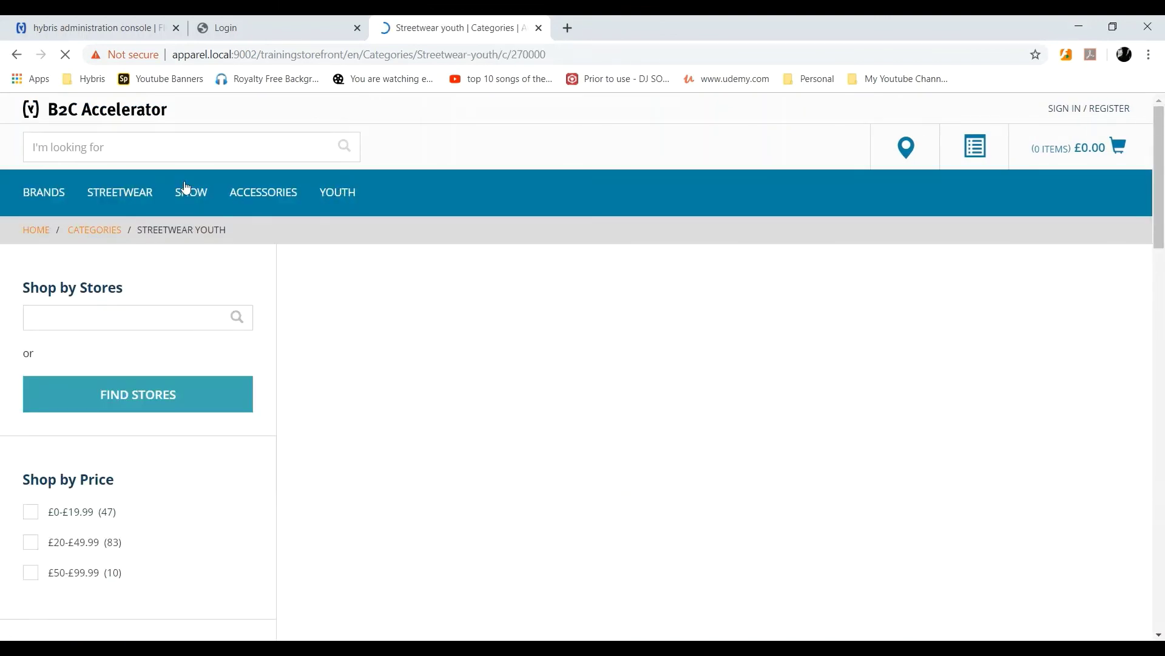
# Browse the Brands page with logos such as Vans, VonZipper, Fox, Roxy and anon.
pyautogui.click(55, 194)
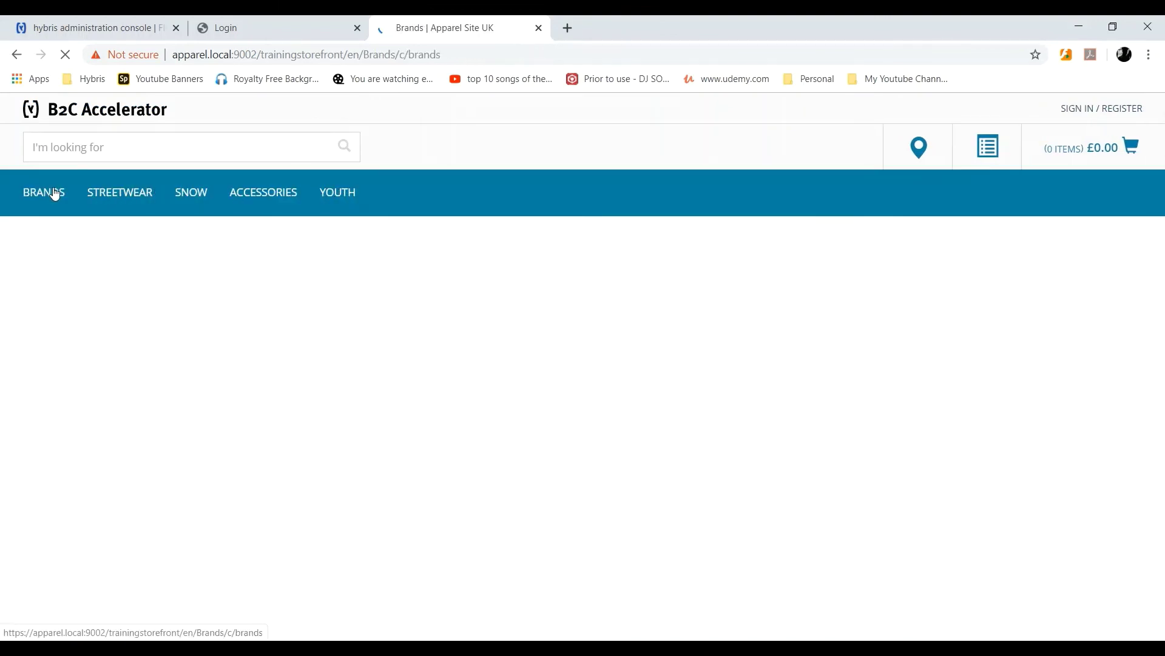
pyautogui.scroll(-5, 446, 329)
pyautogui.scroll(-5, 488, 548)
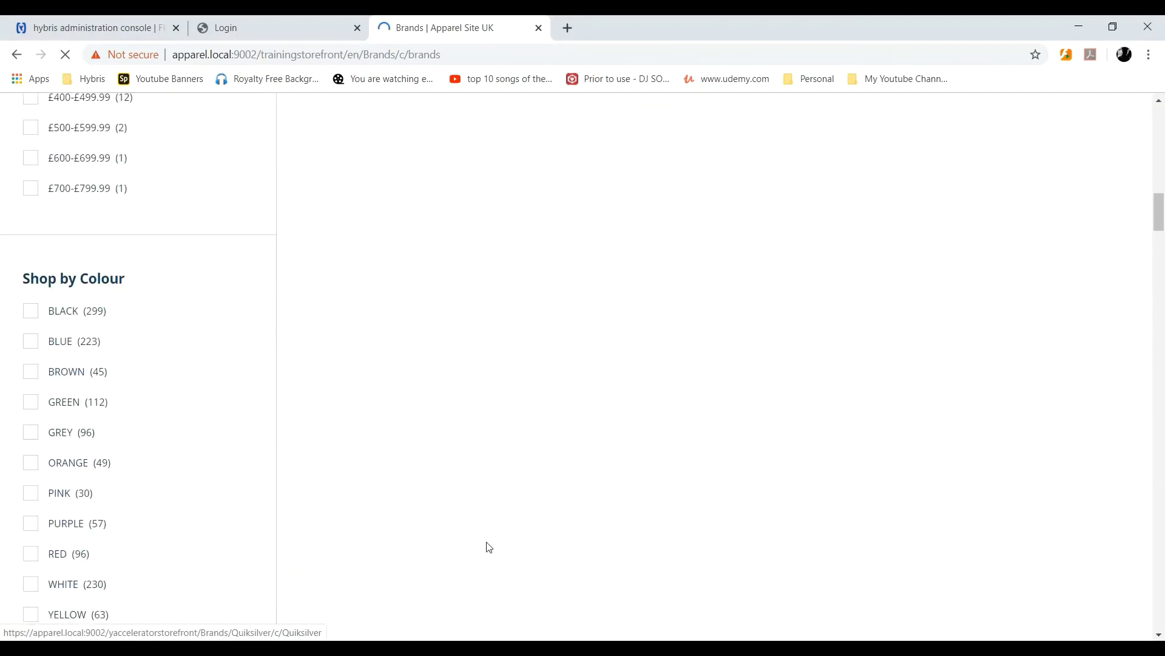
pyautogui.scroll(8, 488, 548)
pyautogui.scroll(-6, 489, 548)
pyautogui.scroll(10, 488, 546)
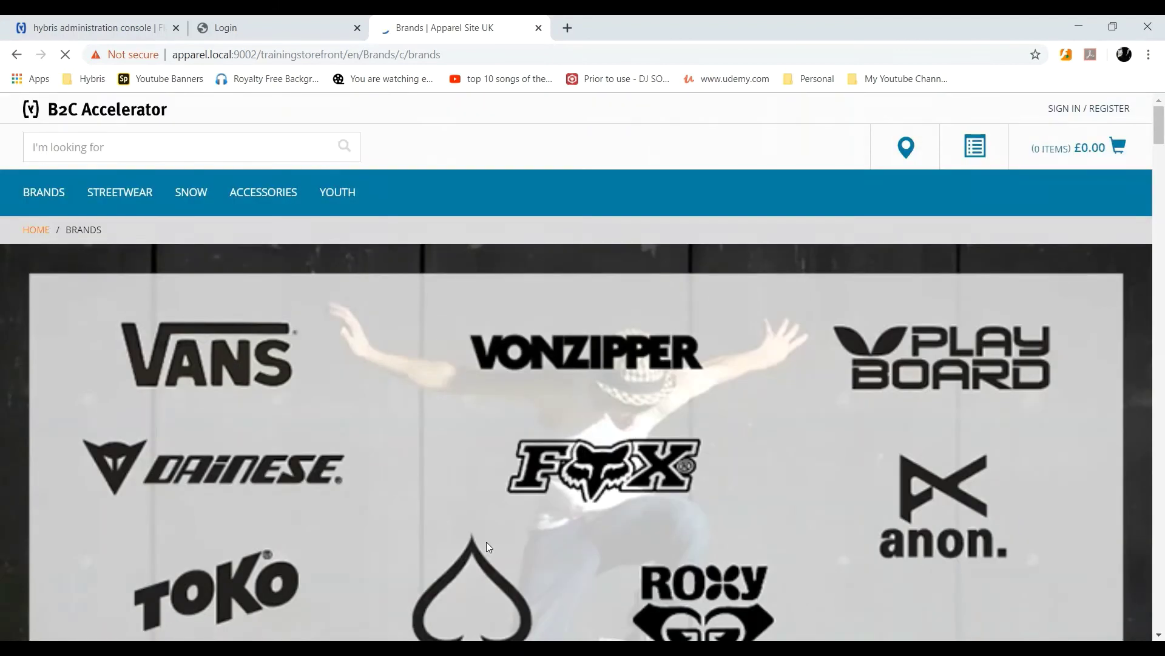